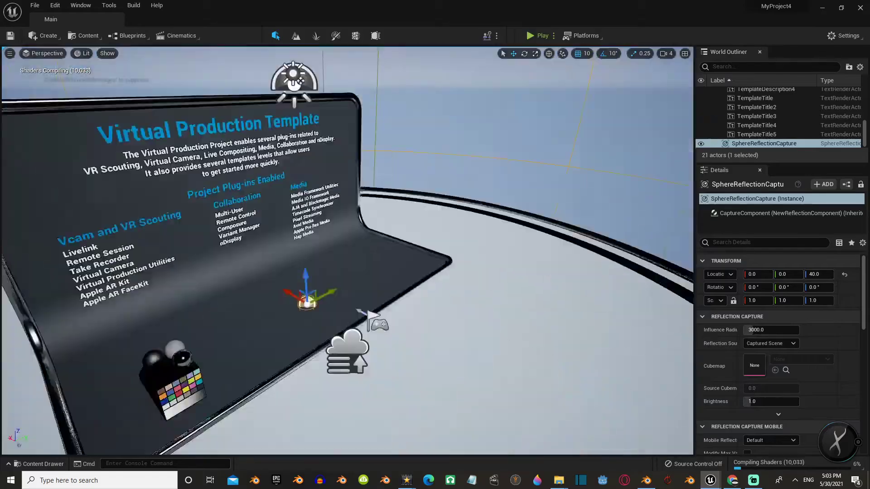
Step: Open the new MY_KARTA level and create a landscape with default settings
right_drag(474, 187, 344, 236)
click(345, 236)
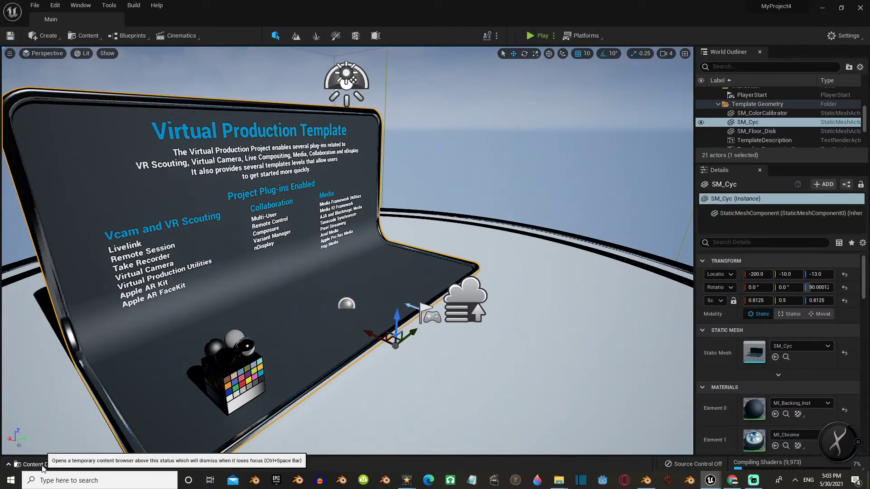
click(43, 464)
text(MY_Ka)
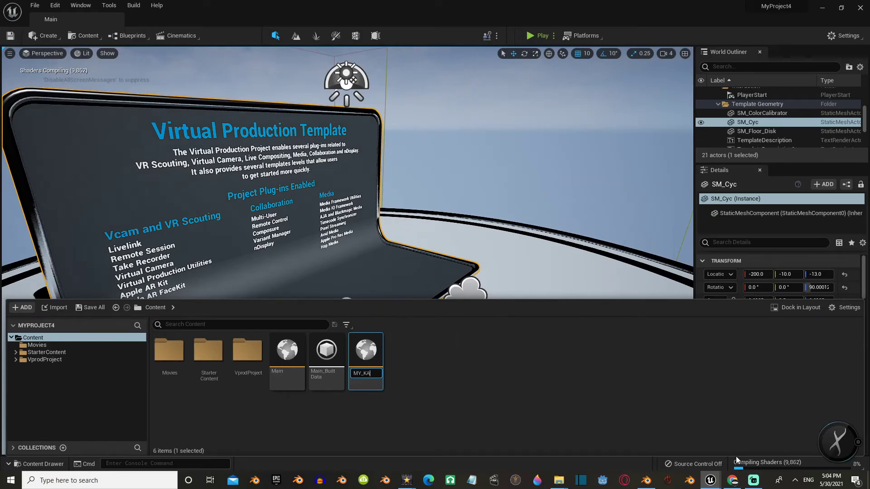
double_click(369, 367)
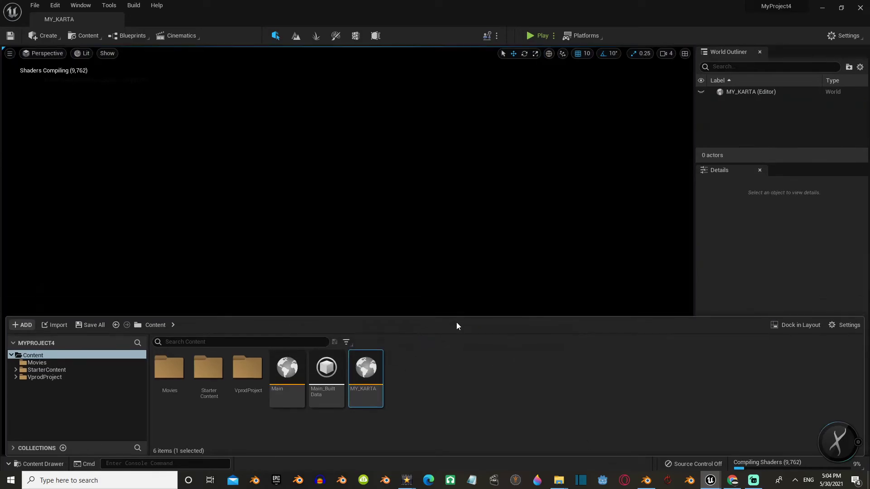
drag(457, 323, 459, 330)
click(296, 36)
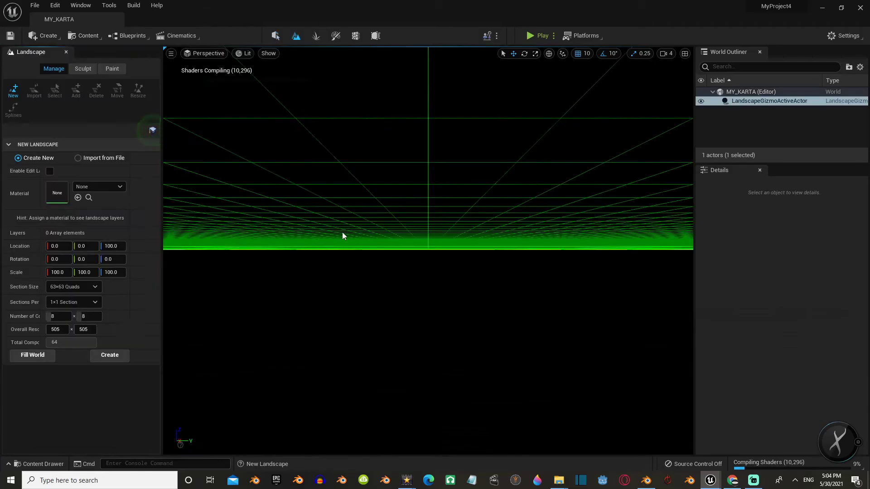
click(111, 354)
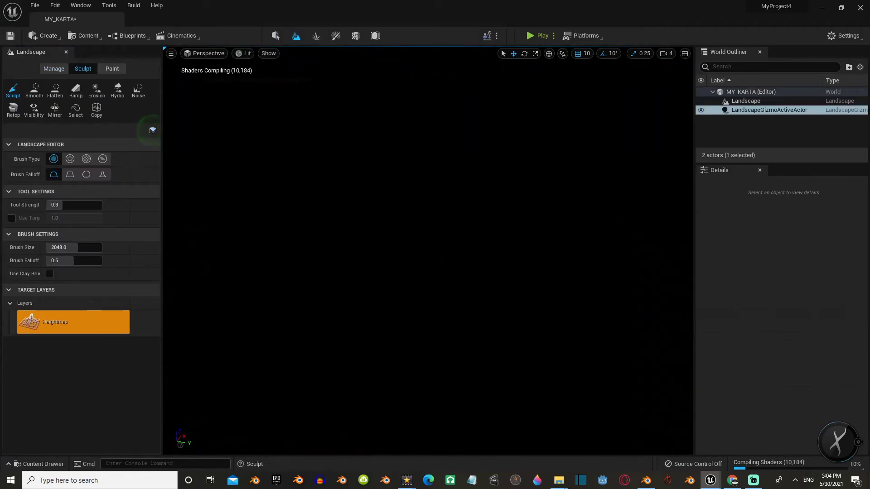
Step: Add a point light to the level, then delete it
click(47, 36)
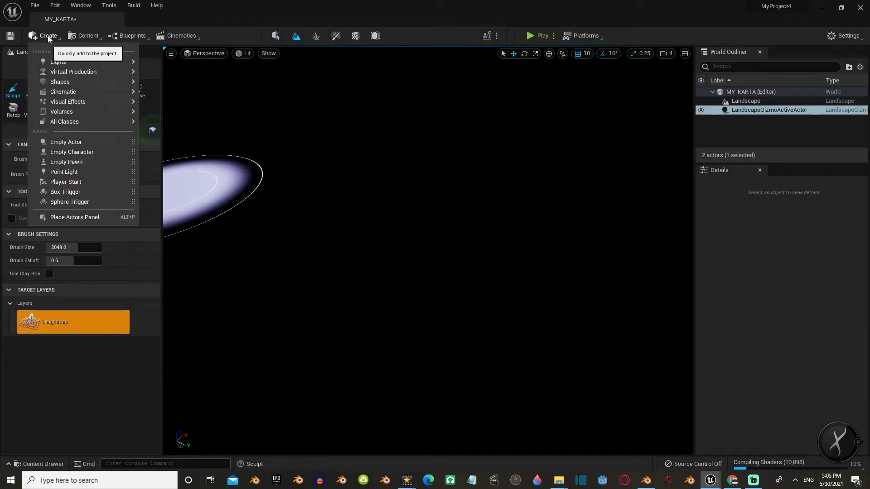
click(86, 173)
click(275, 36)
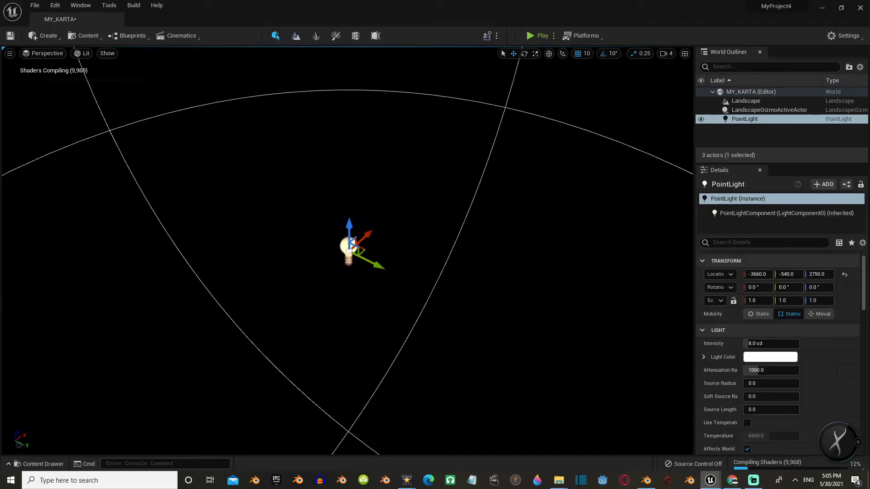
key(Delete)
Step: Add a directional light to the MY_KARTA level
click(47, 36)
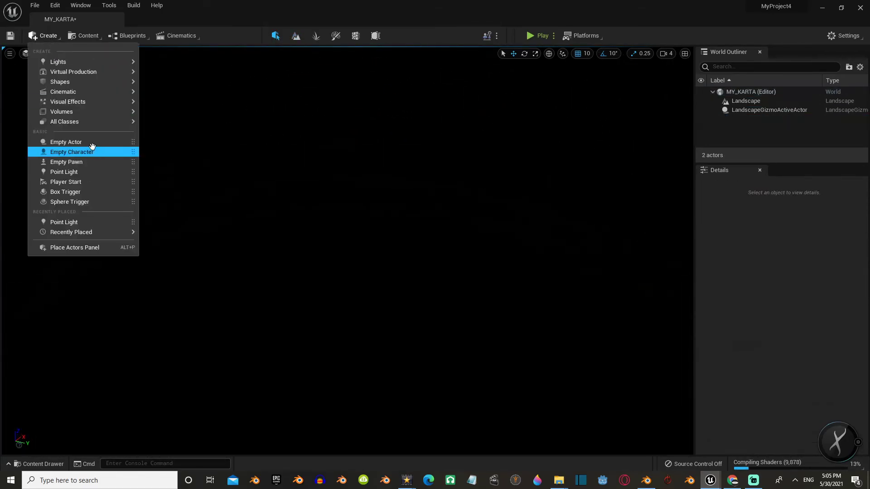
click(183, 65)
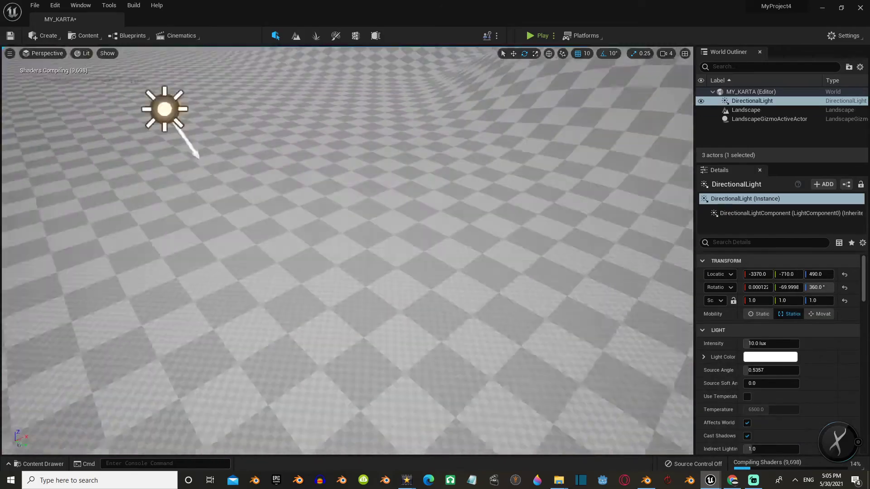
key(f)
click(47, 36)
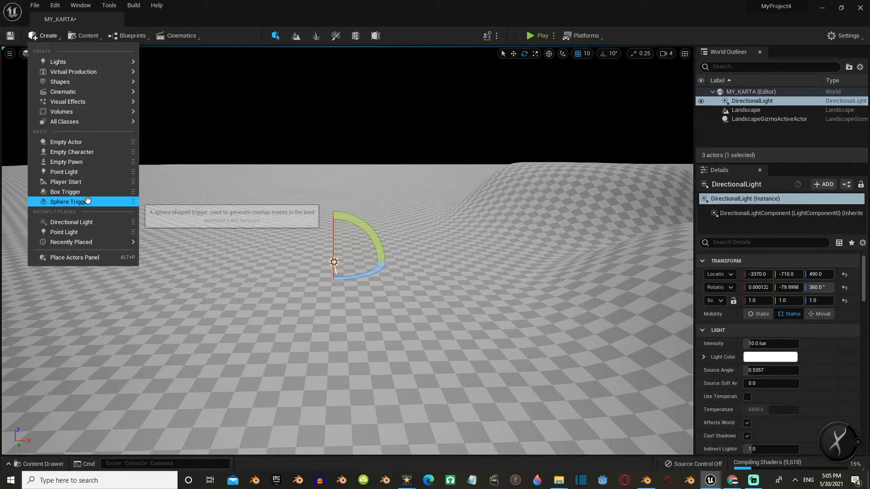
Step: Add an HDRI Backdrop, lower it onto the ground and set its scale to -0.25
mouse_move(107, 102)
mouse_move(109, 84)
click(200, 116)
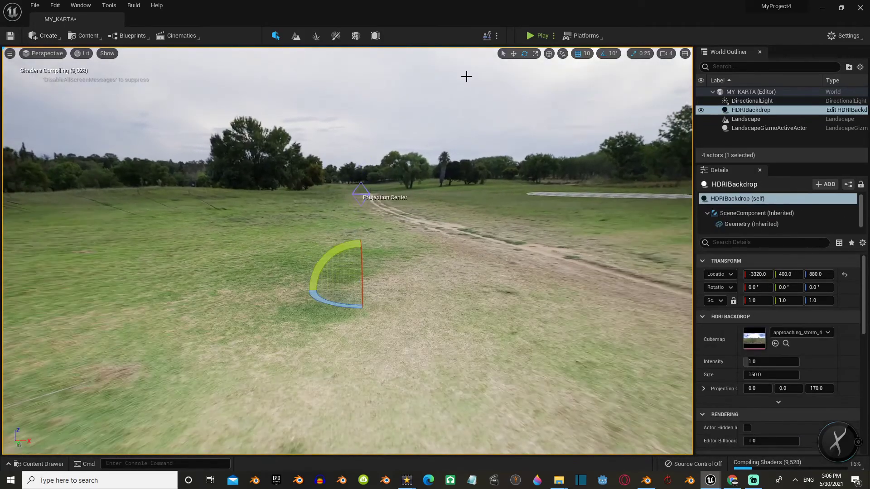
click(769, 127)
double_click(750, 109)
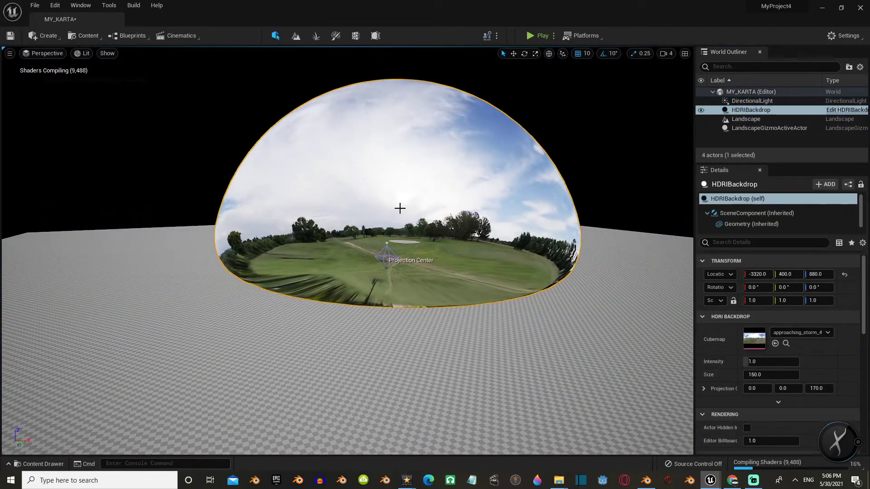
drag(398, 208, 388, 250)
drag(387, 282, 491, 302)
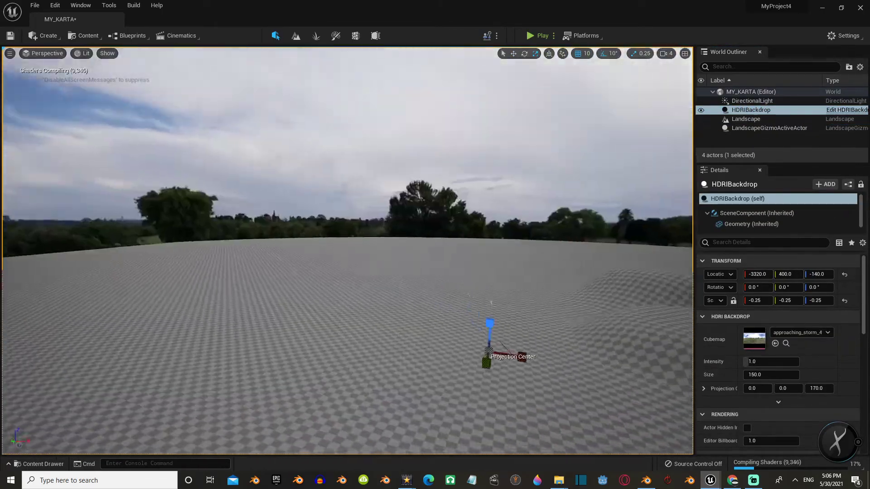
right_drag(491, 303, 492, 254)
Step: Assign the ostrich_road_4k texture to the backdrop's Cubemap slot
click(786, 343)
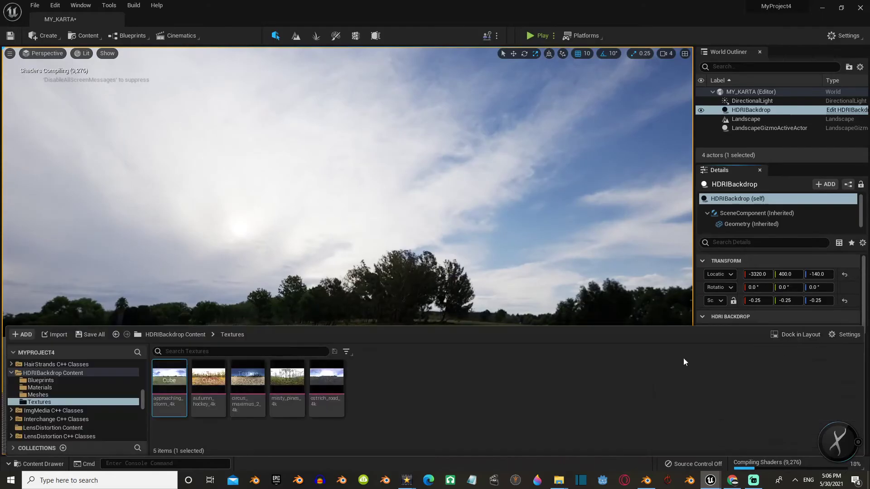
scroll(780, 297, down, 3)
drag(327, 381, 754, 306)
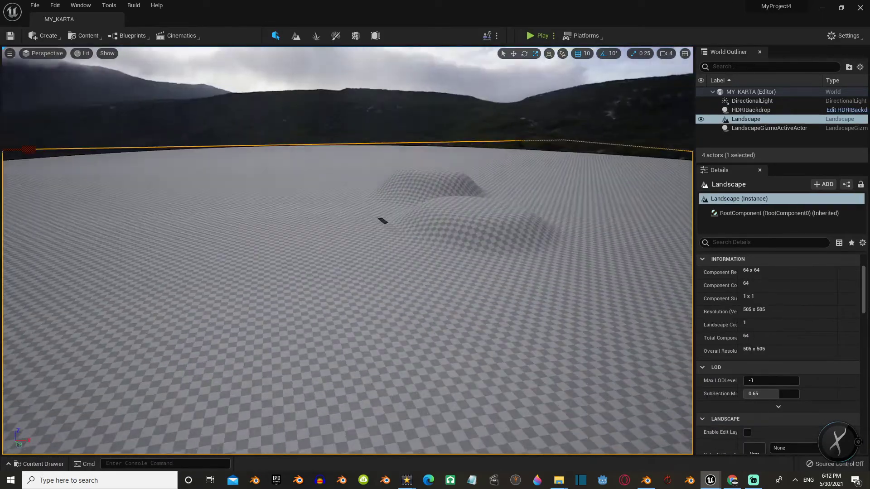
right_drag(383, 220, 383, 150)
click(445, 219)
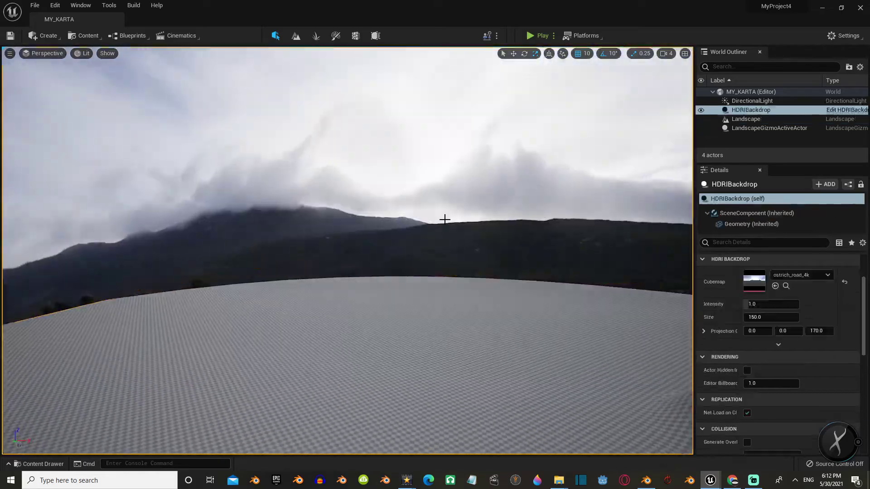
click(407, 313)
click(407, 136)
right_drag(406, 136, 512, 59)
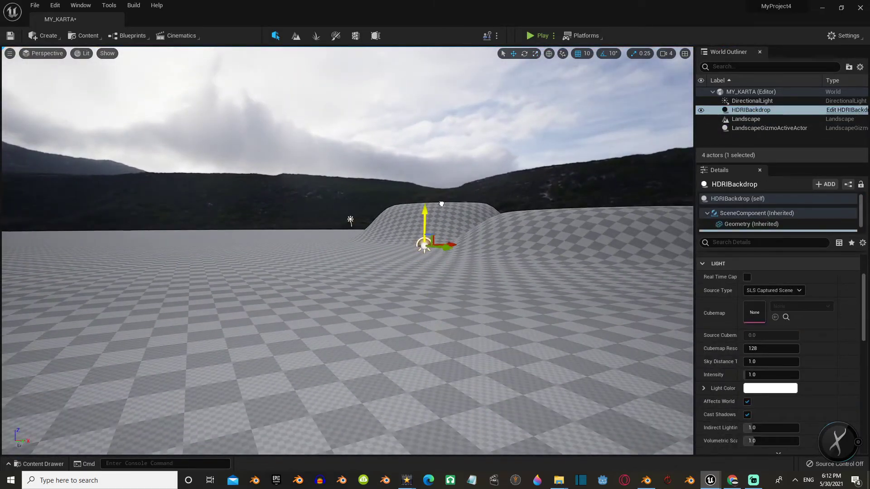
Step: Add an Exponential Height Fog and set its Fog Inscattering Color to pink
click(37, 36)
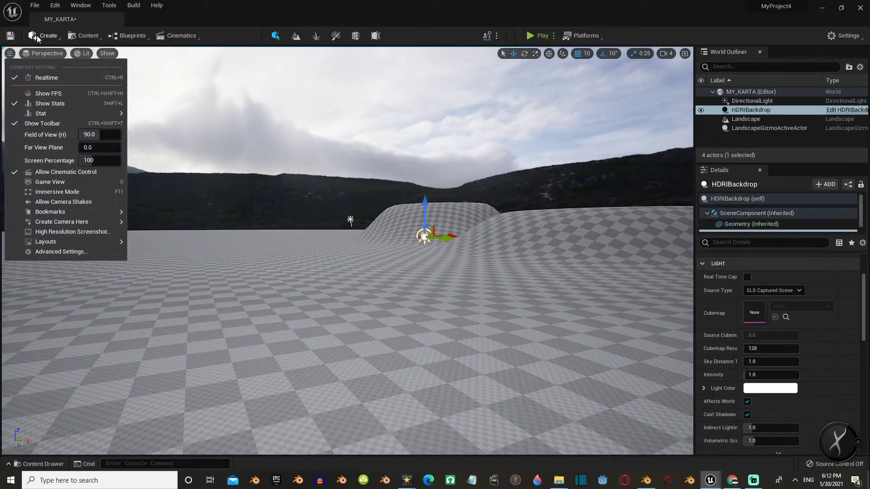
mouse_move(77, 61)
mouse_move(72, 102)
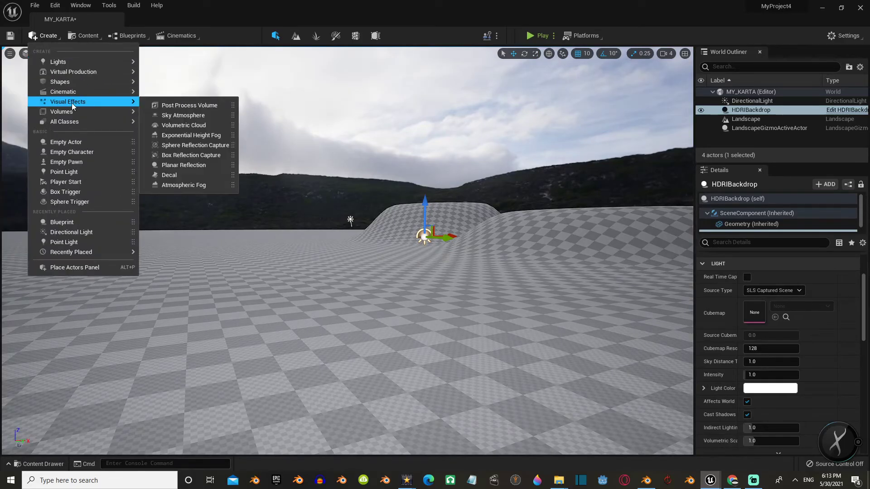
click(191, 135)
click(770, 317)
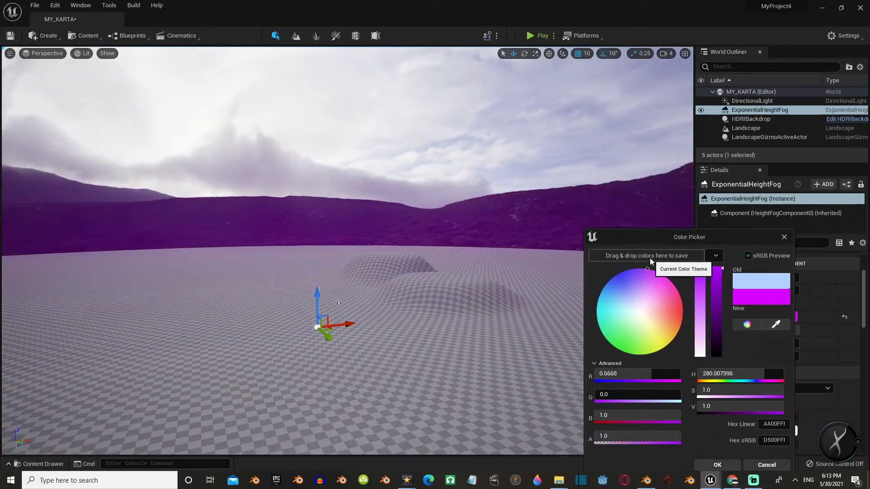
click(654, 303)
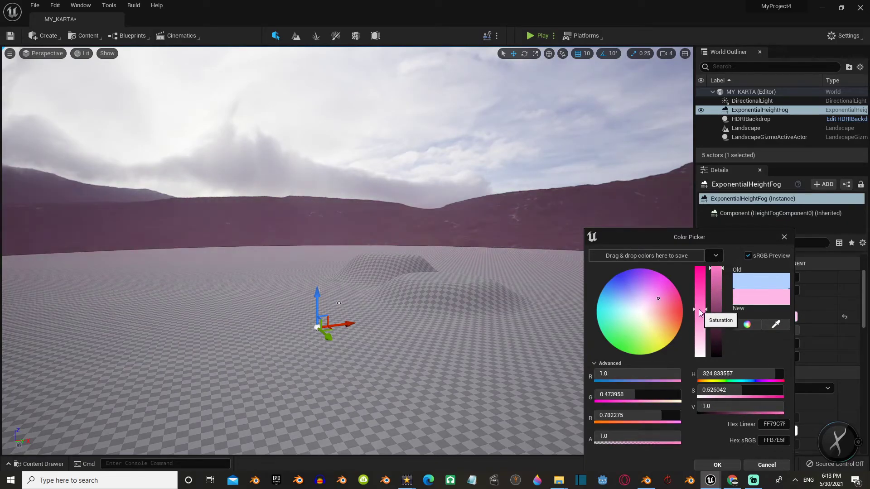
click(571, 398)
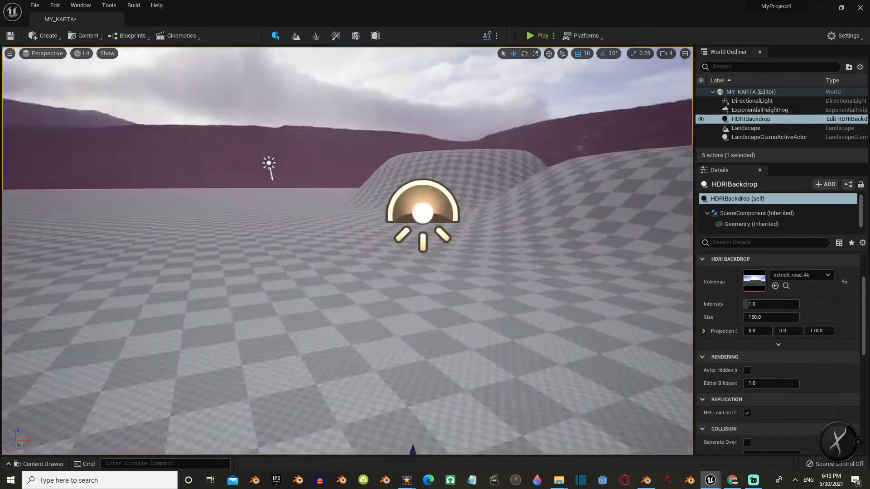
Step: Apply the StarterContent M_Metal_Rust material to the landscape as its ground
click(272, 181)
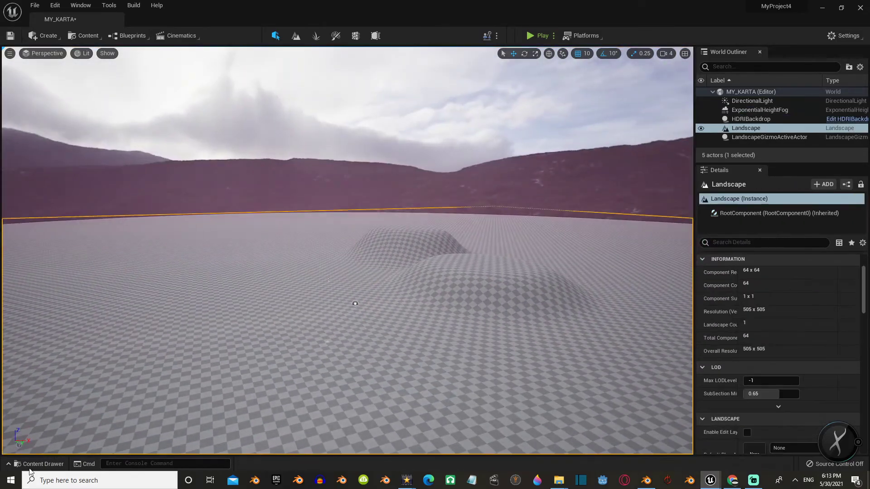
key(ctrl+space)
click(95, 386)
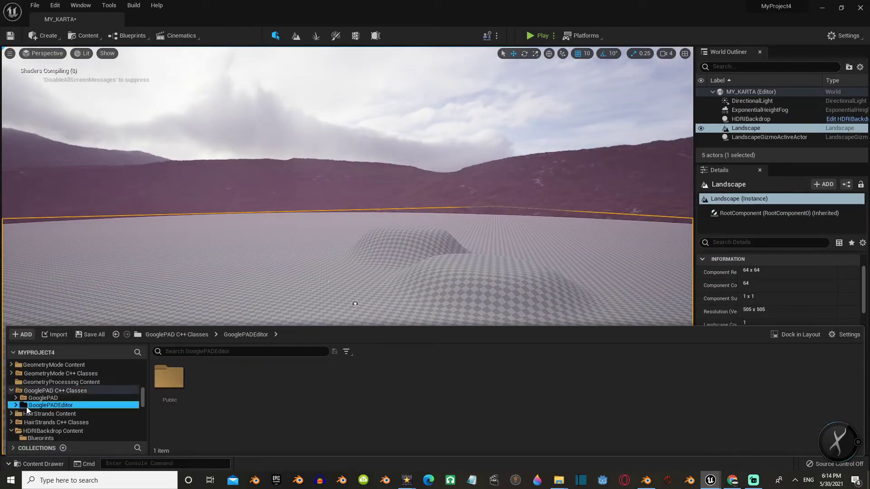
click(45, 401)
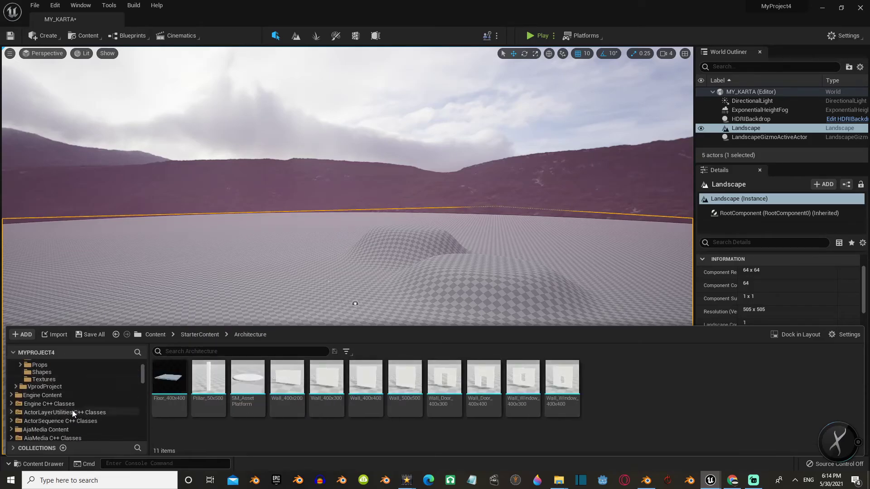
click(44, 423)
key(ctrl+space)
key(ctrl+space)
scroll(790, 288, down, 5)
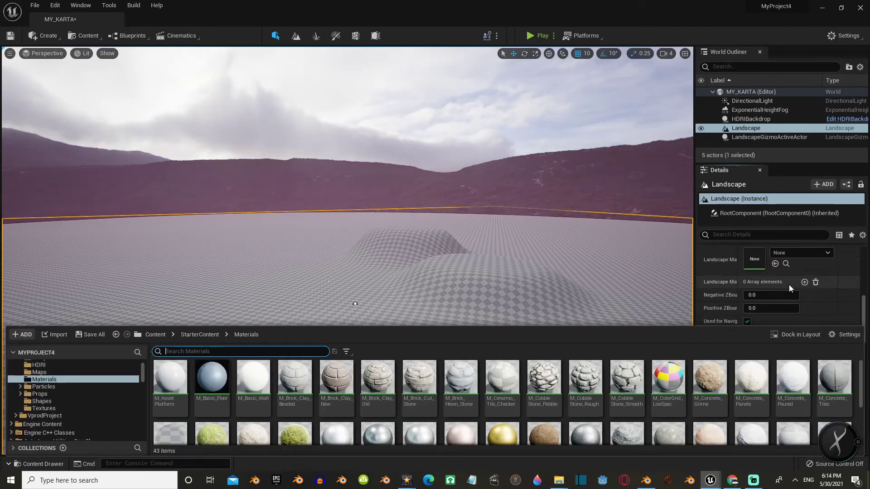
mouse_move(344, 254)
right_down()
mouse_move(408, 227)
mouse_move(345, 254)
right_up()
key(ctrl+space)
Step: Shift the hue of the height fog's pink inscattering colour
click(769, 137)
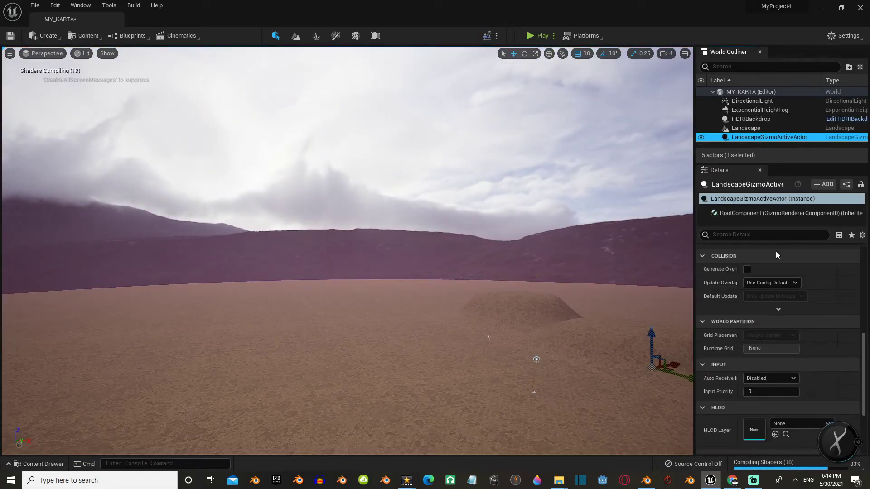
click(760, 110)
click(770, 293)
scroll(779, 344, down, 5)
click(789, 327)
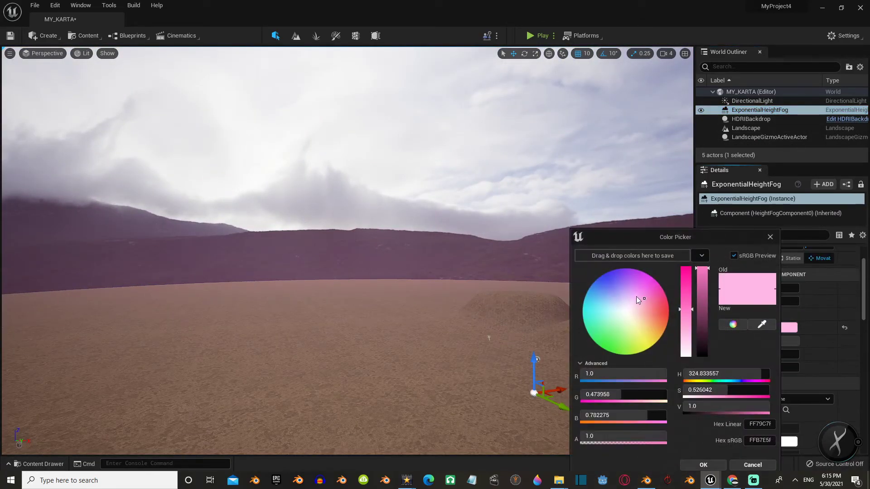
click(635, 300)
right_drag(521, 299, 453, 272)
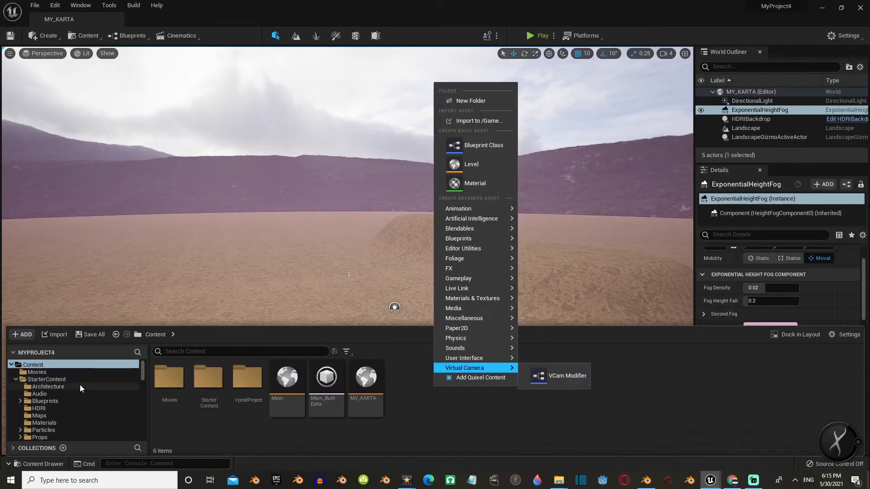
Step: Place the MANE level sequence in the level and adjust the camera framing of the desert hill
drag(404, 389, 302, 265)
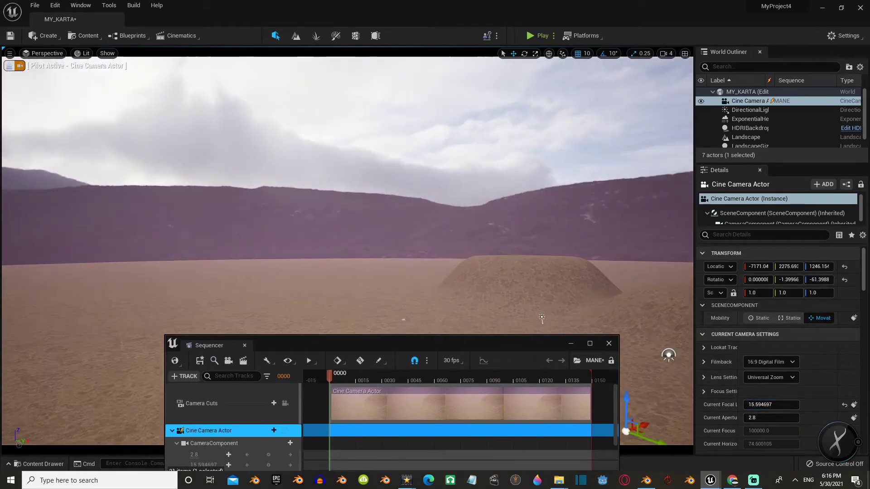
right_drag(542, 319, 574, 344)
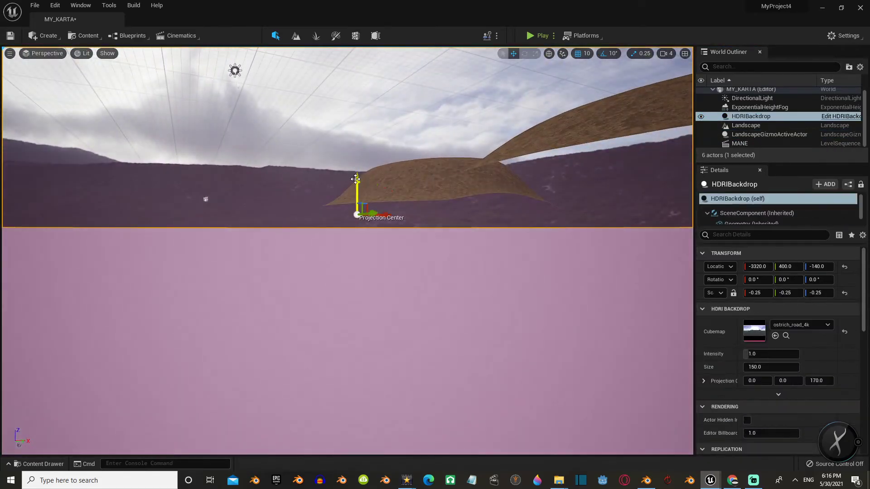
Step: Lower the backdrop's projection centre to -3630 and try misty_pines_4k and other HDRI cubemaps
mouse_move(355, 179)
mouse_down()
mouse_move(379, 242)
mouse_move(483, 281)
mouse_up()
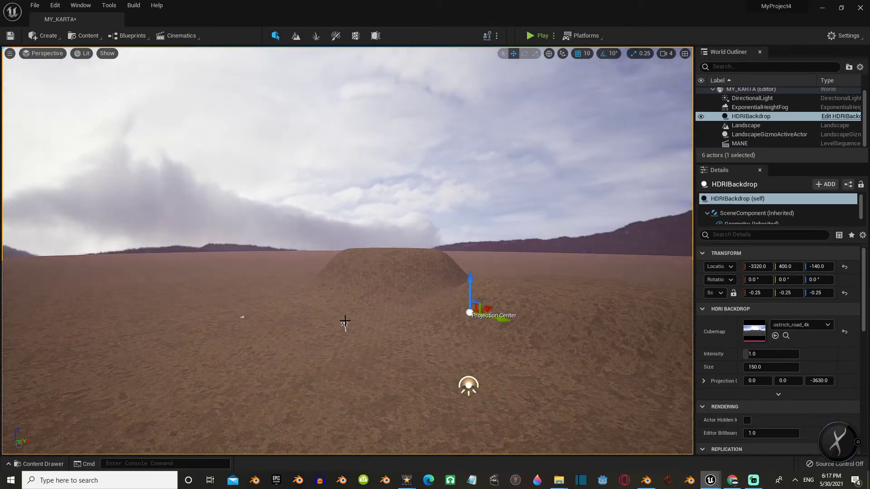
click(346, 320)
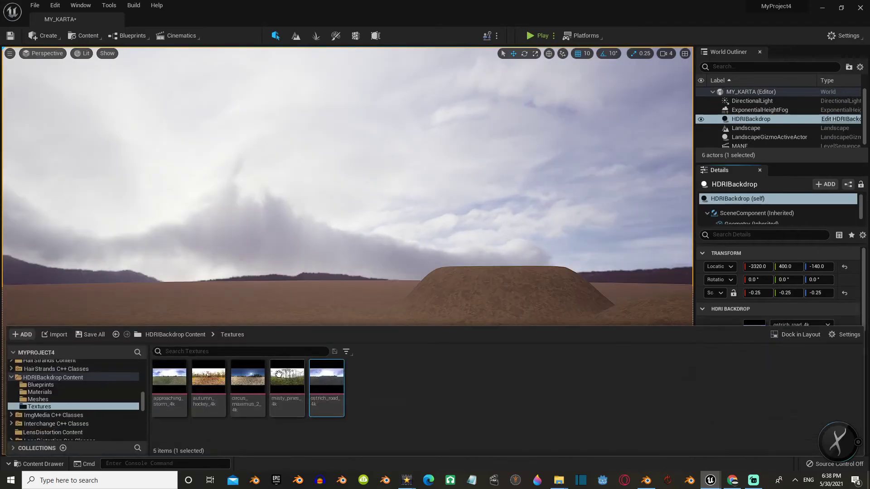
drag(686, 322, 788, 273)
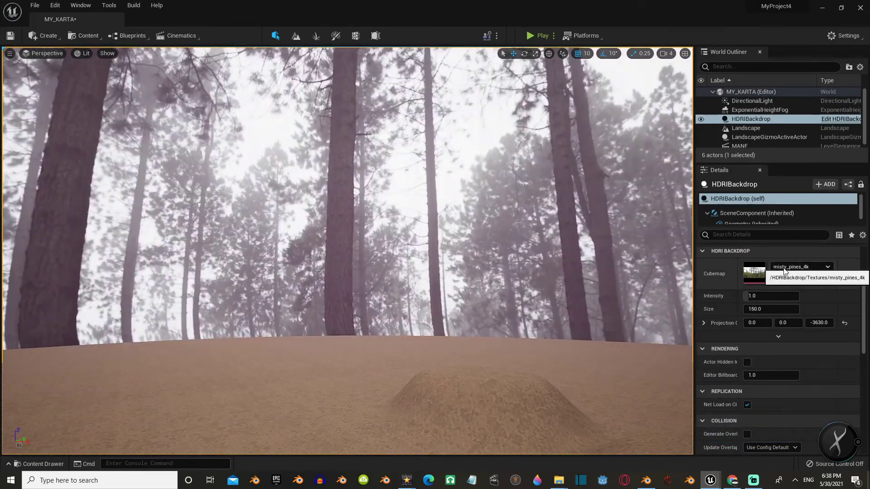
mouse_move(326, 385)
mouse_down()
mouse_move(723, 297)
mouse_move(788, 274)
mouse_up()
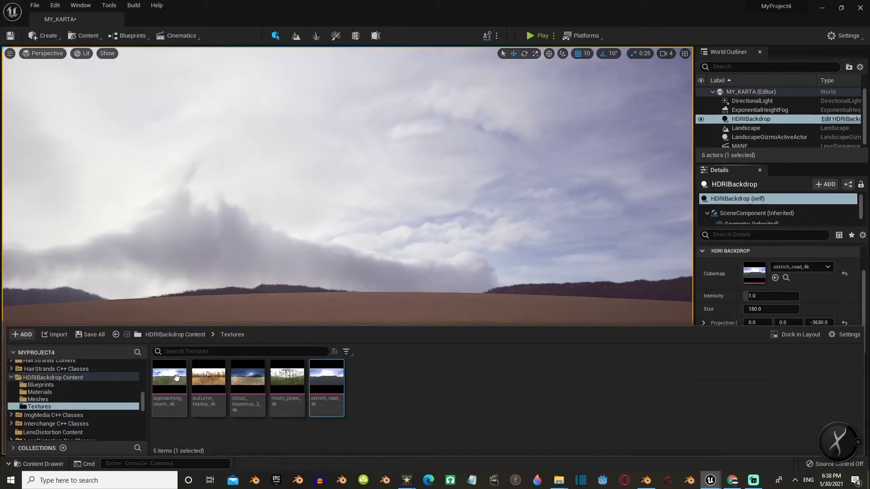
drag(169, 381, 789, 274)
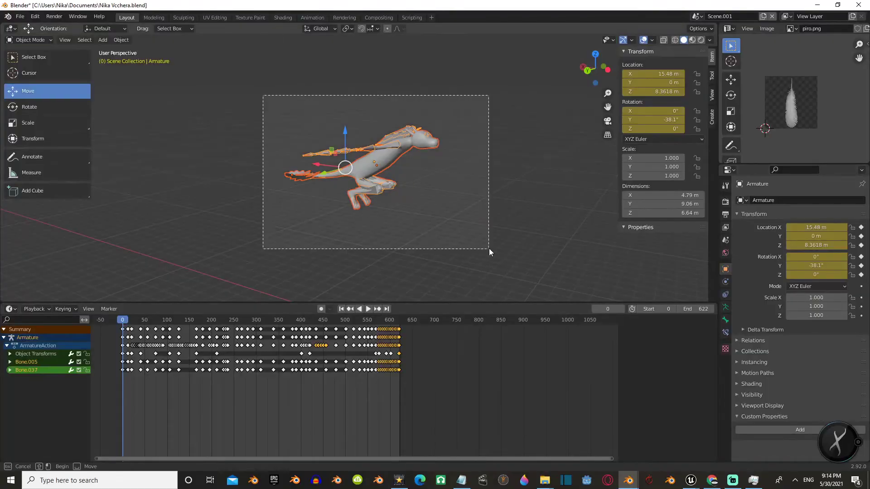
Step: Export the creature armature from Blender over godot2.fbx in Documents
scroll(255, 295, down, 5)
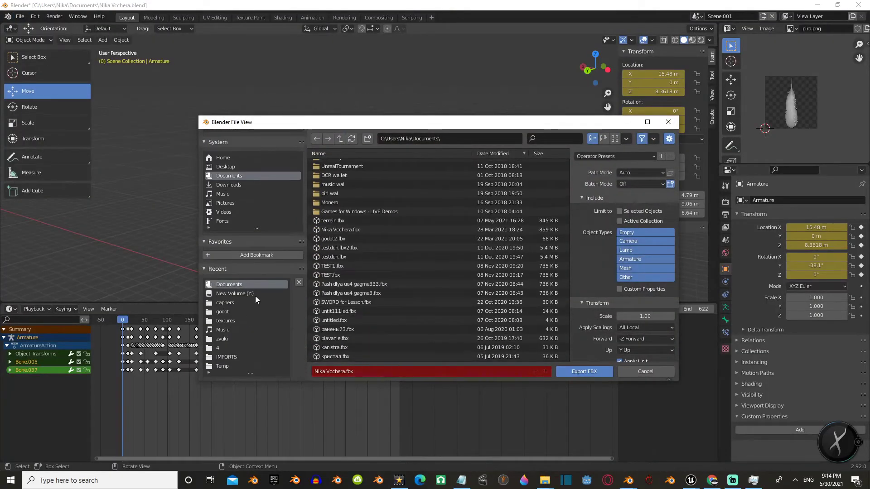
scroll(382, 317, down, 5)
click(333, 239)
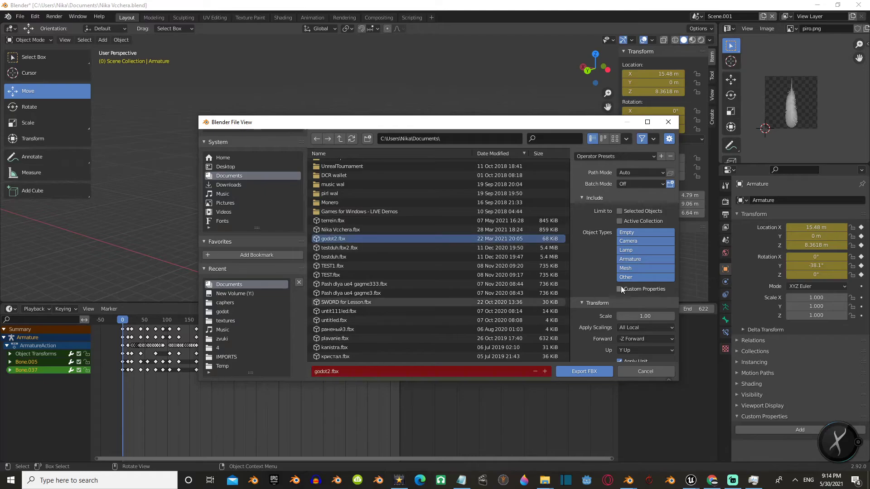
scroll(589, 358, down, 3)
click(595, 375)
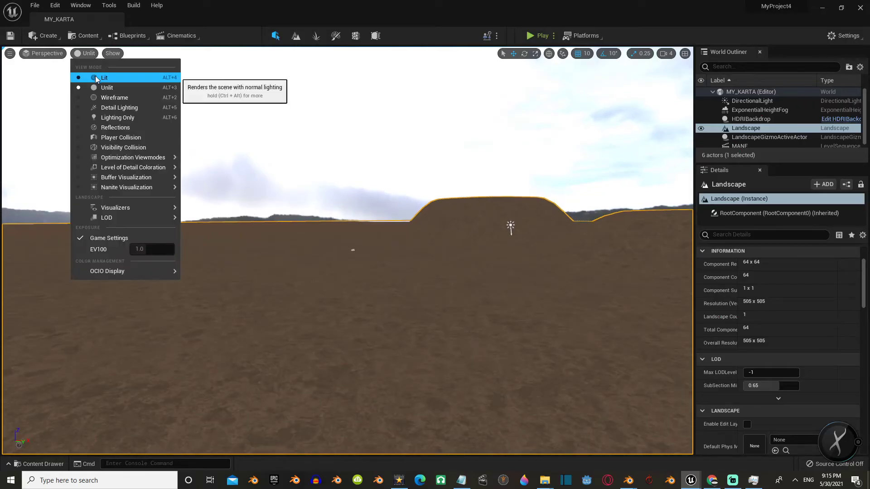
click(98, 78)
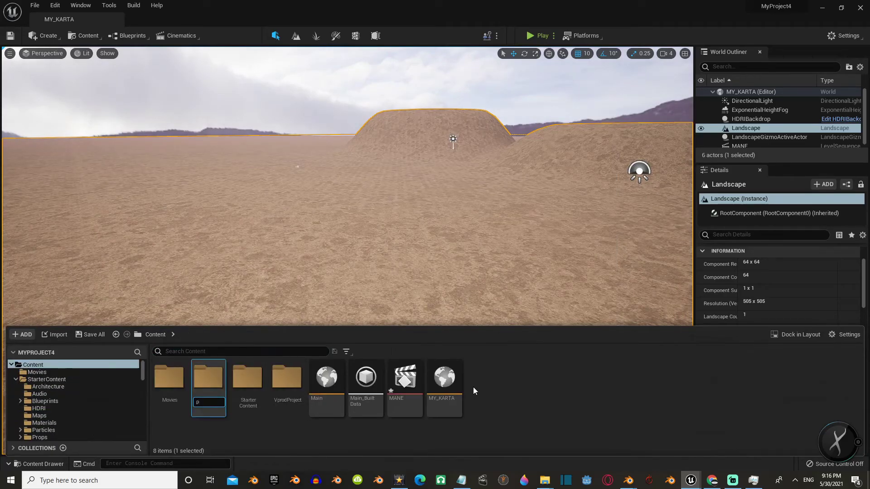
Step: Name the new folder piver, open it and import godot2.fbx into it
text(iver)
key(Return)
click(545, 480)
drag(578, 416, 334, 399)
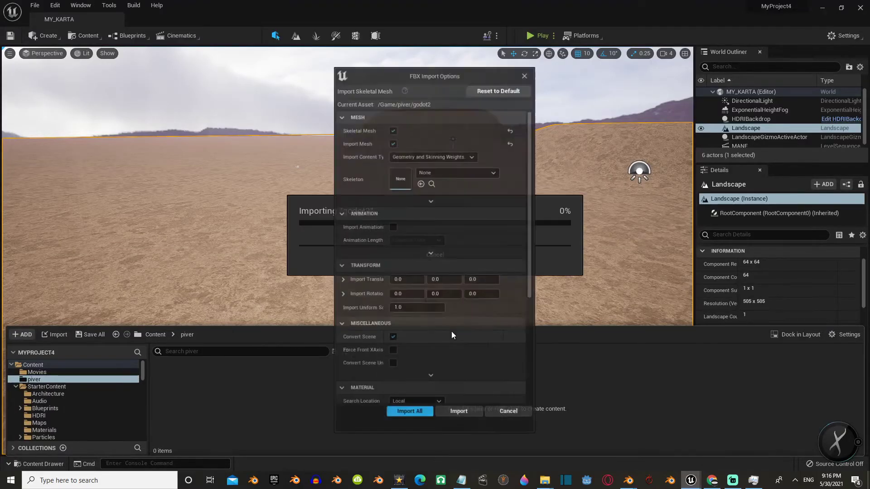
click(409, 415)
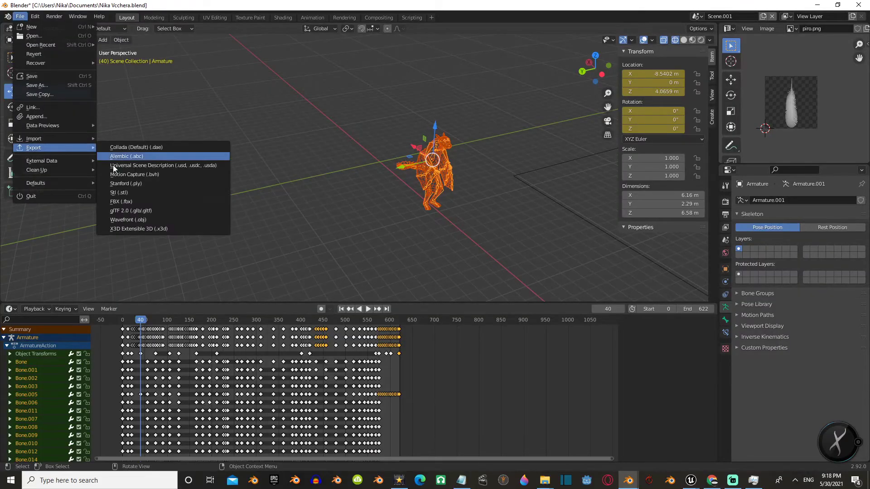
Step: Re-export godot2.fbx from Blender with the Geometry export options set
click(121, 201)
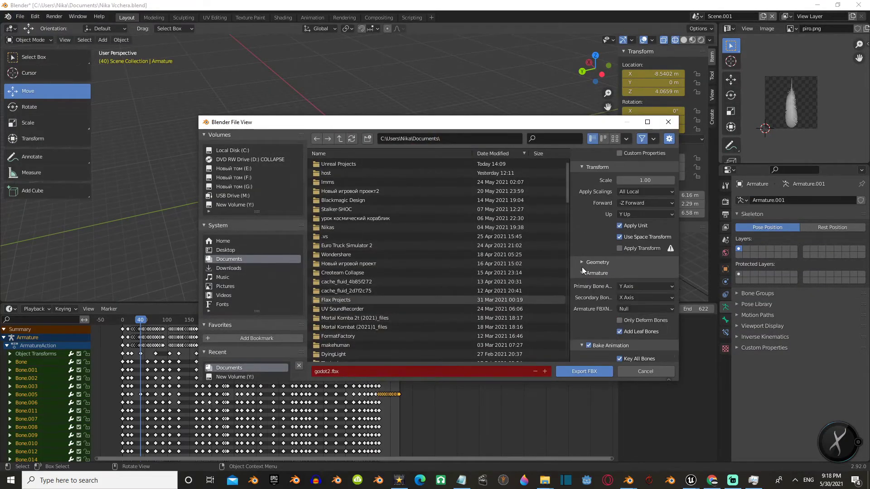
click(582, 263)
scroll(638, 290, down, 3)
scroll(608, 298, down, 3)
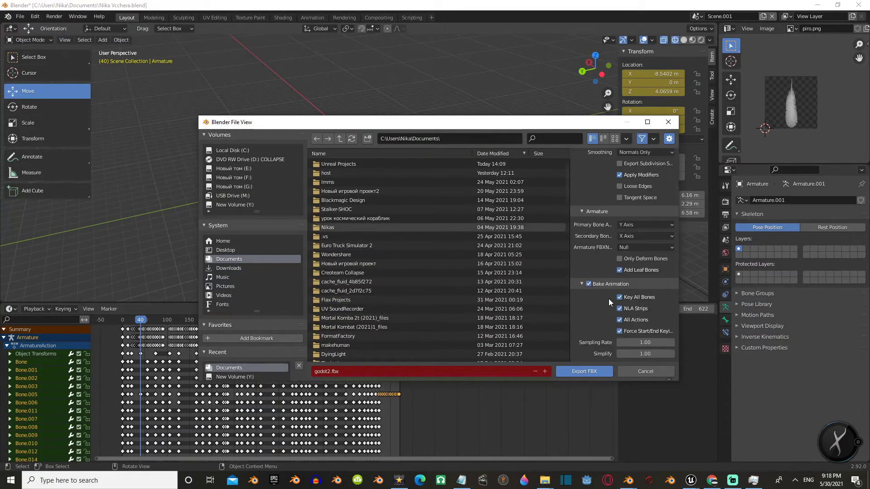
click(588, 371)
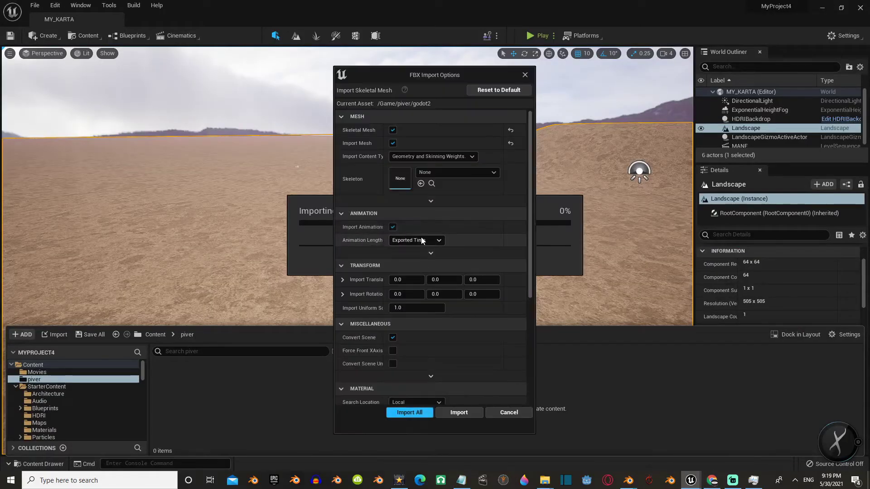
Step: Import godot2 with its animations into piver and preview the ArmatureAction animation
click(458, 172)
click(706, 412)
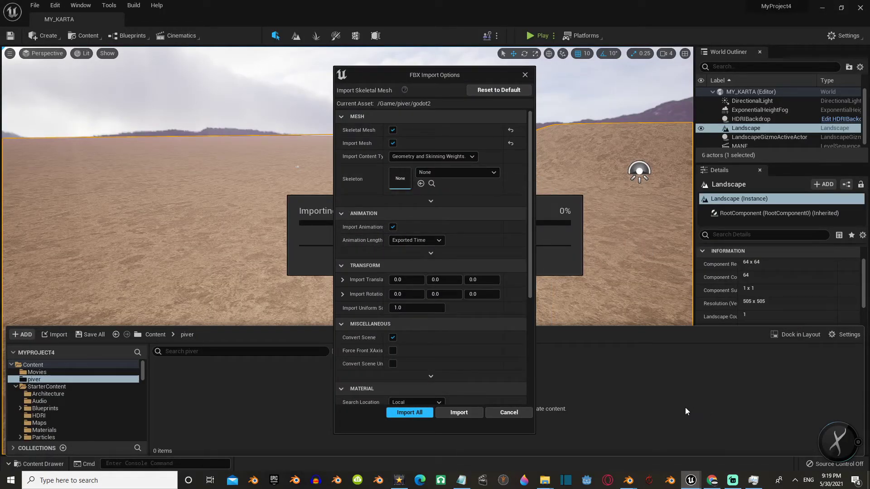
click(428, 413)
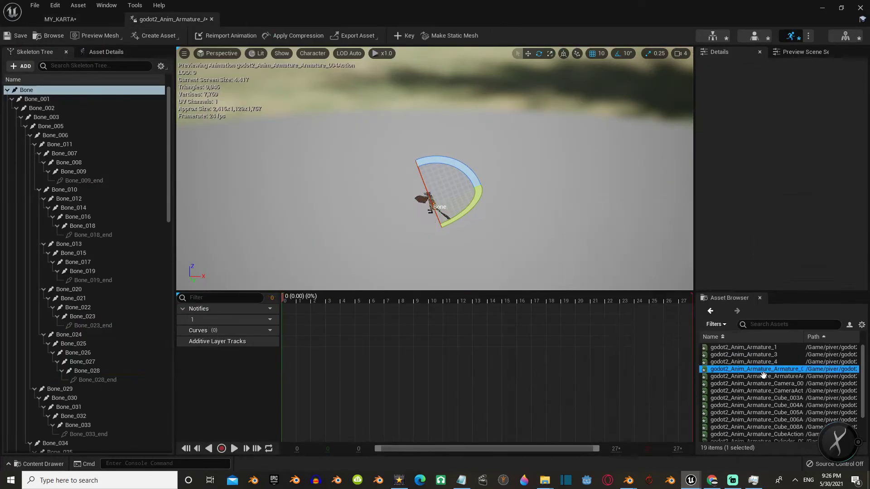
click(750, 376)
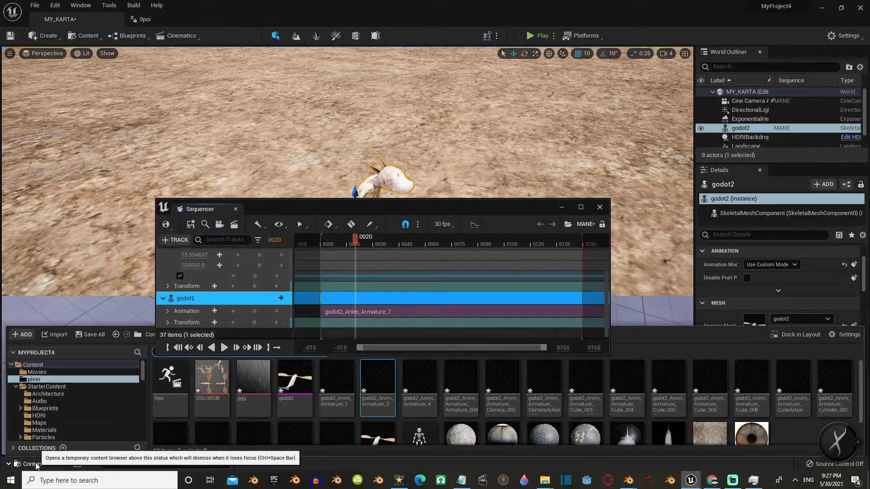
Step: Swap godot2's MANE animation from godot2_Anim_Armature_1 to the 9poi clip
click(336, 385)
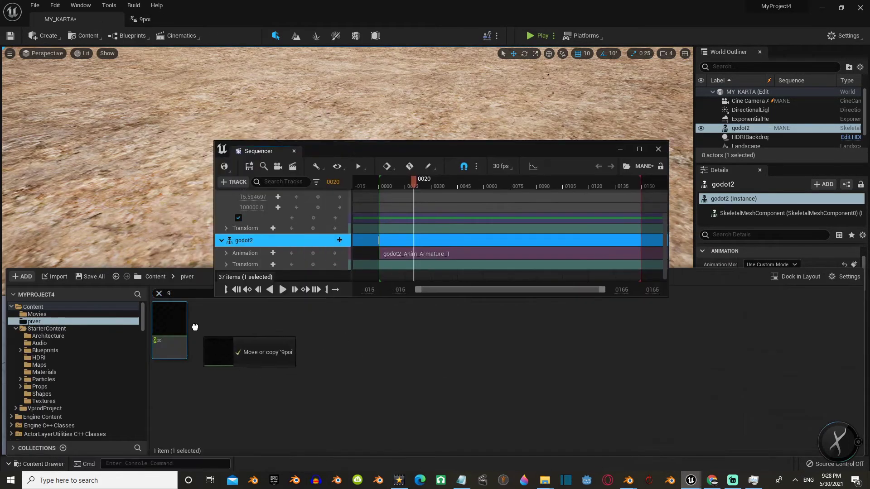
click(43, 421)
click(38, 464)
drag(171, 320, 399, 251)
drag(410, 151, 318, 328)
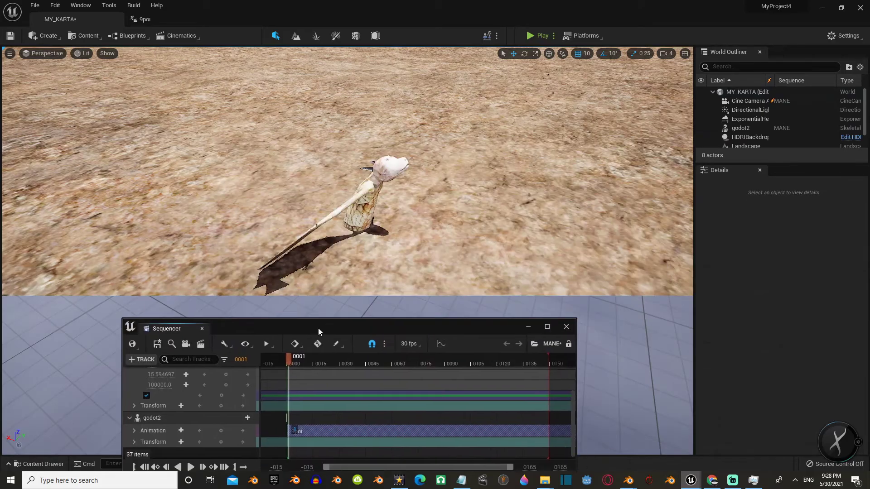
right_drag(516, 92, 516, 92)
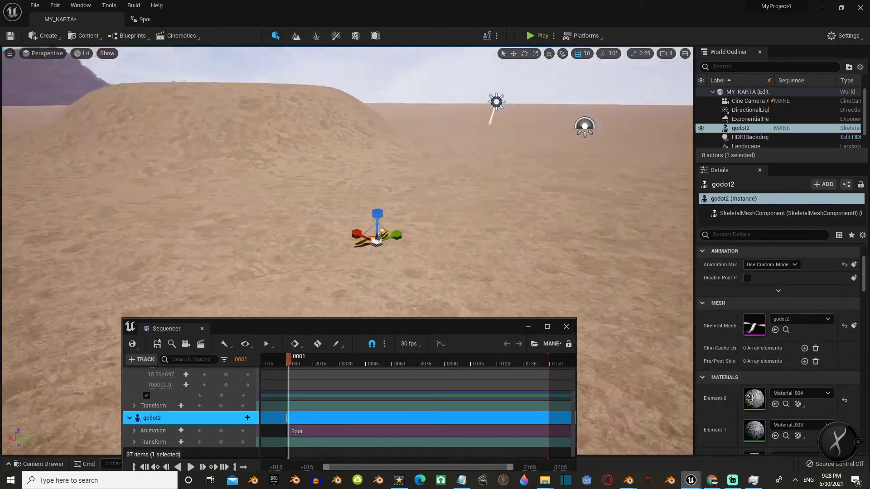
Step: Rotate godot2, key its Transform track, and play the sequence back
key(e)
right_drag(510, 49, 510, 50)
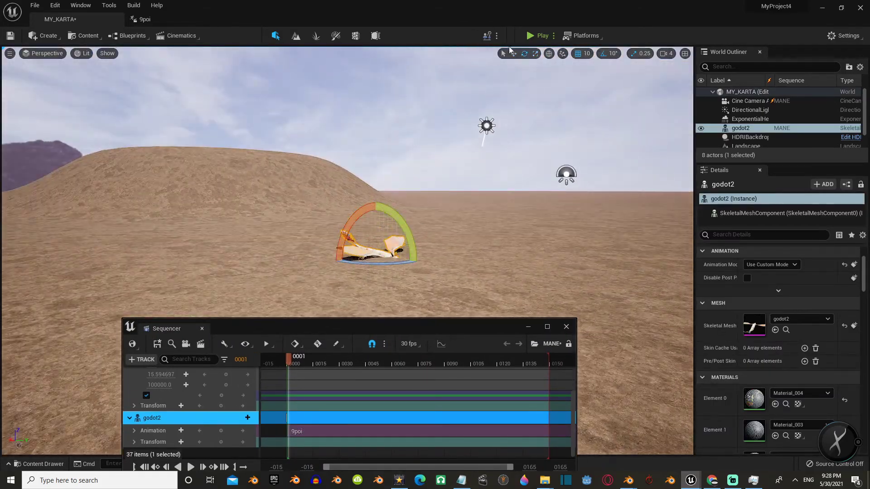
drag(288, 360, 296, 360)
key(s)
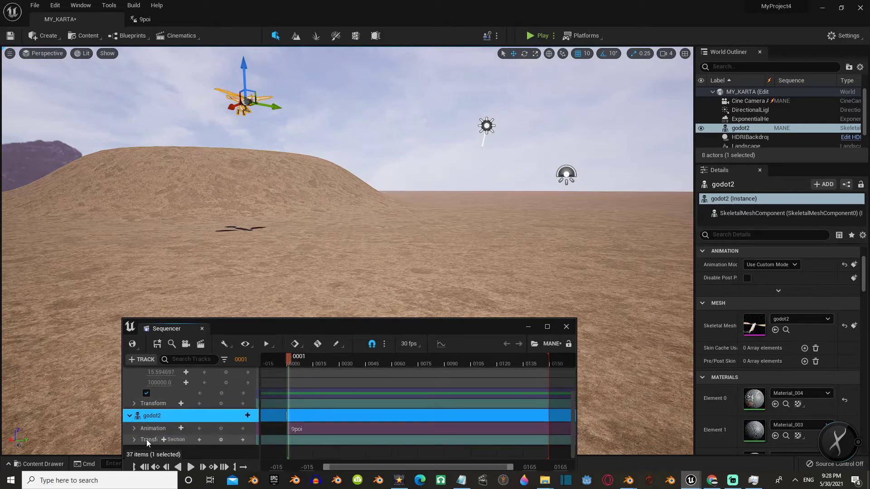
scroll(358, 212, up, 3)
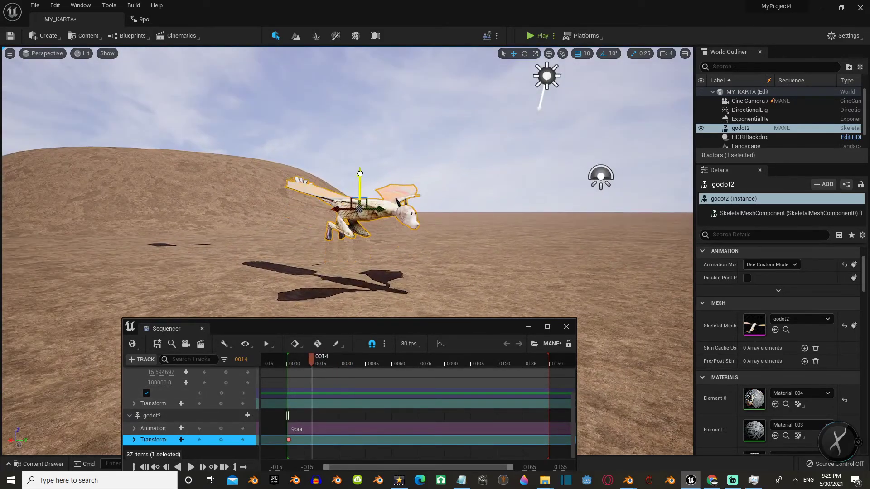
key(space)
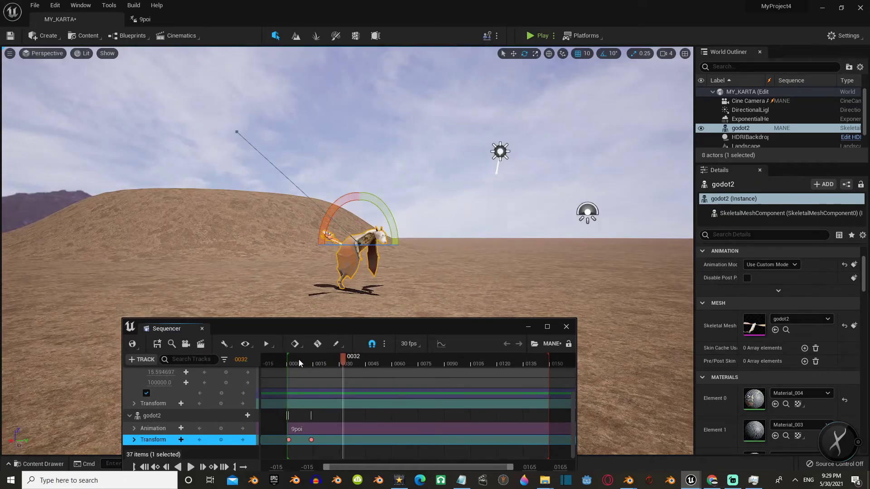
Step: Key another godot2 Transform pose and preview the walk, stopping near frame 0039
scroll(407, 194, up, 3)
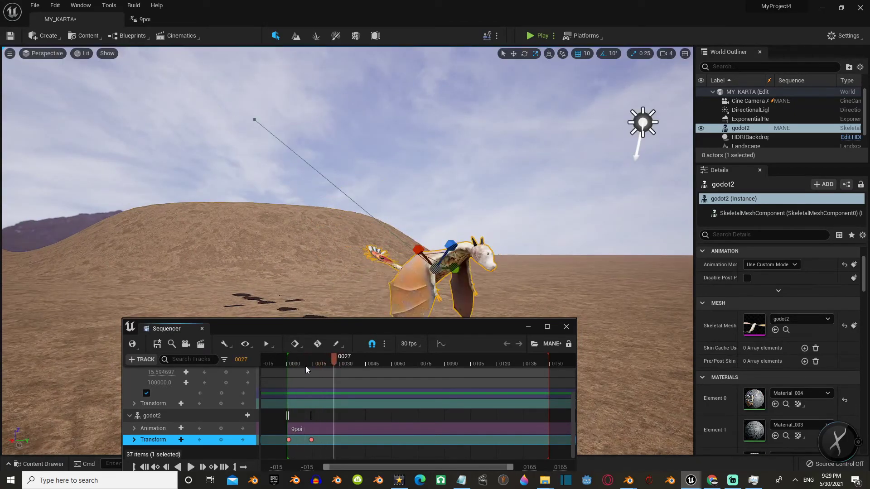
right_drag(499, 62, 499, 63)
scroll(499, 62, up, 3)
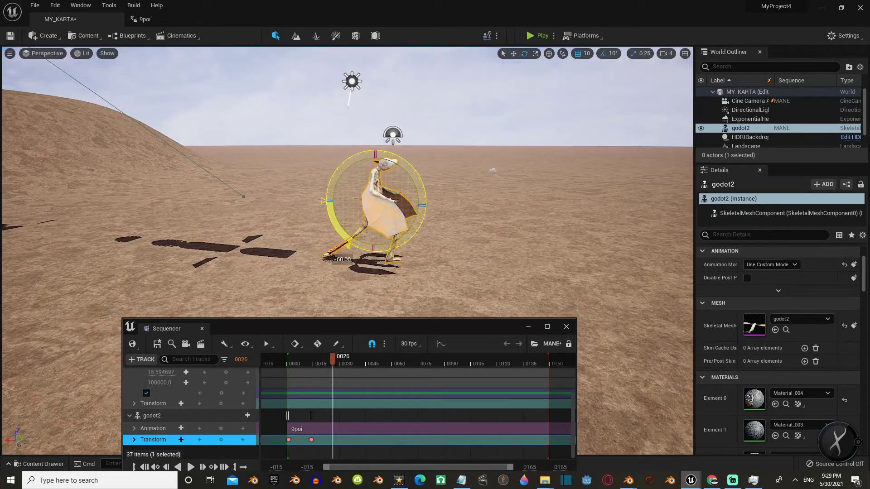
alt+drag(362, 193, 370, 131)
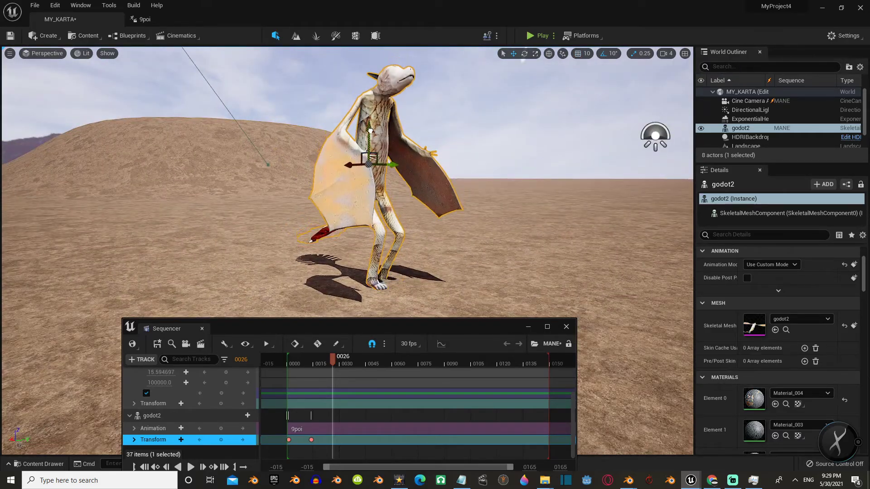
key(Return)
key(space)
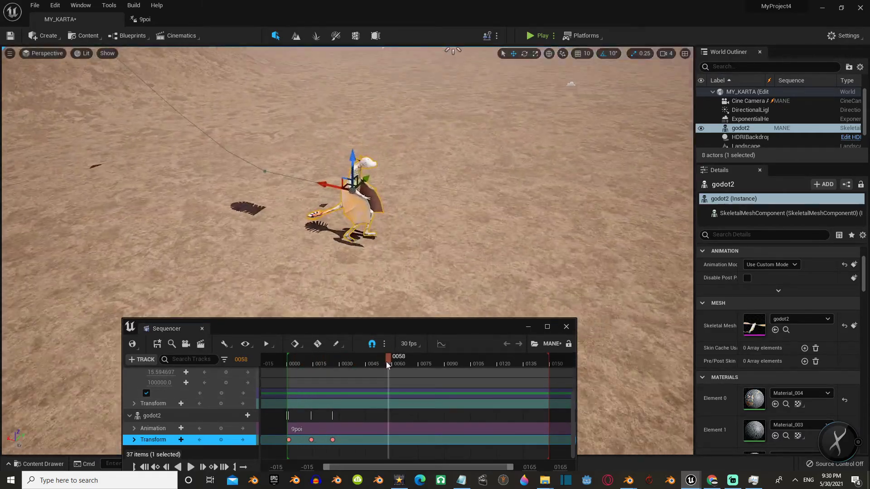
drag(407, 352, 356, 356)
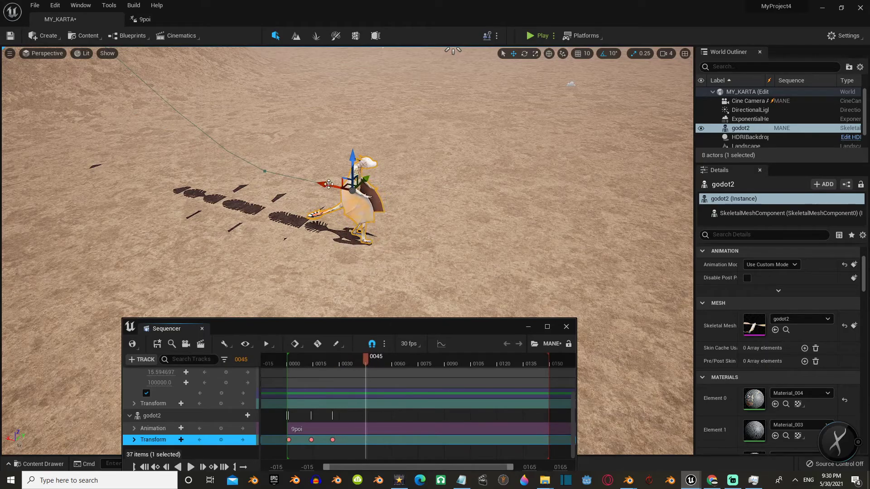
key(space)
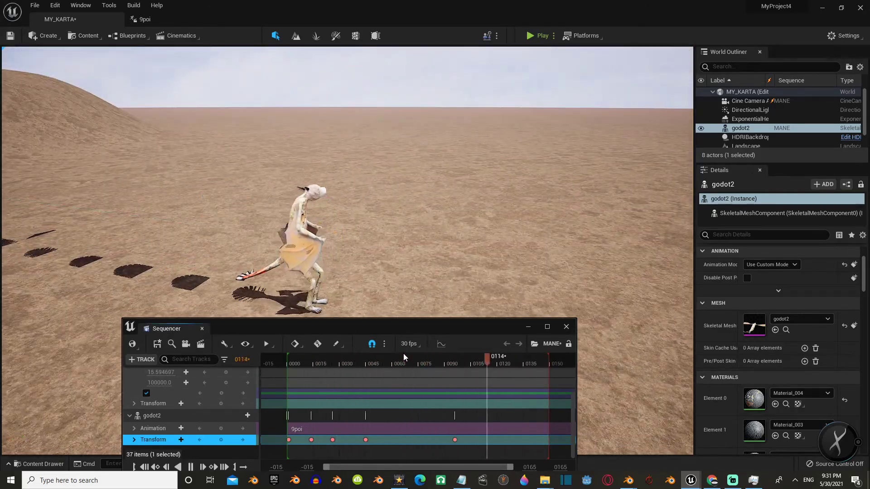
Step: Check poses at frames 0131 and 0157, replay from the start, and key godot2 at 0205
drag(496, 360, 517, 358)
drag(469, 327, 429, 278)
scroll(406, 316, down, 5)
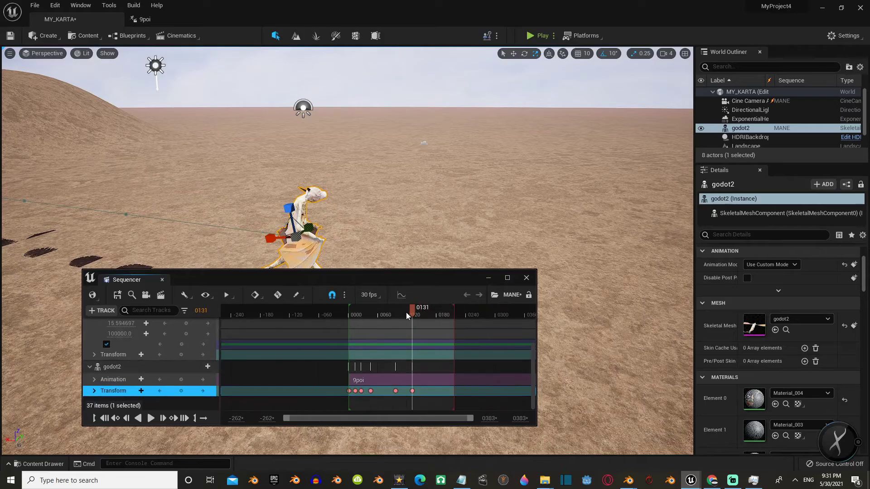
drag(423, 314, 425, 314)
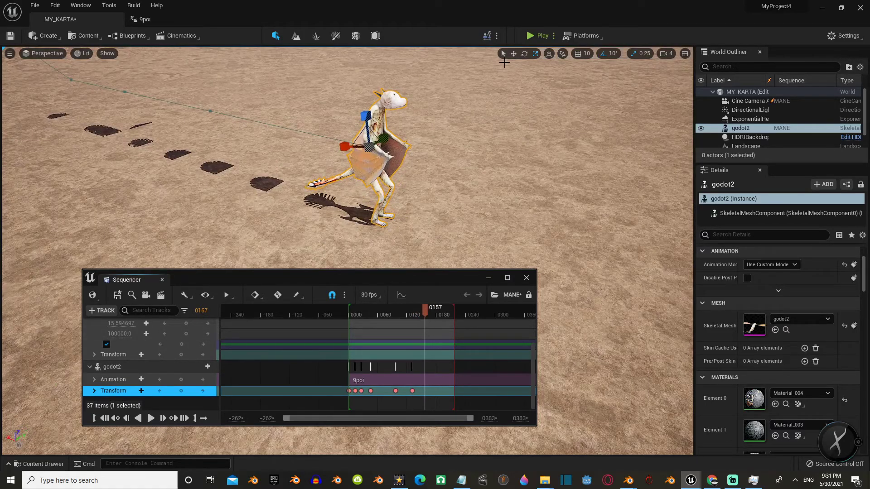
drag(404, 316, 349, 311)
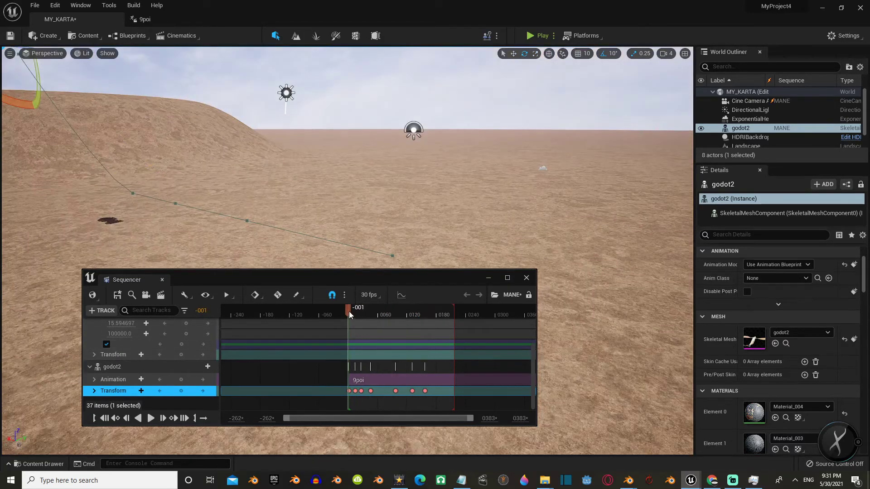
key(space)
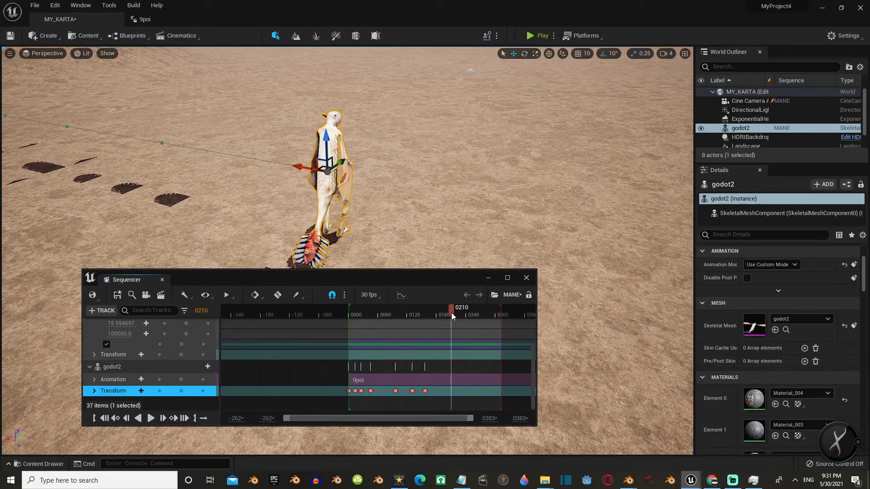
drag(451, 316, 448, 316)
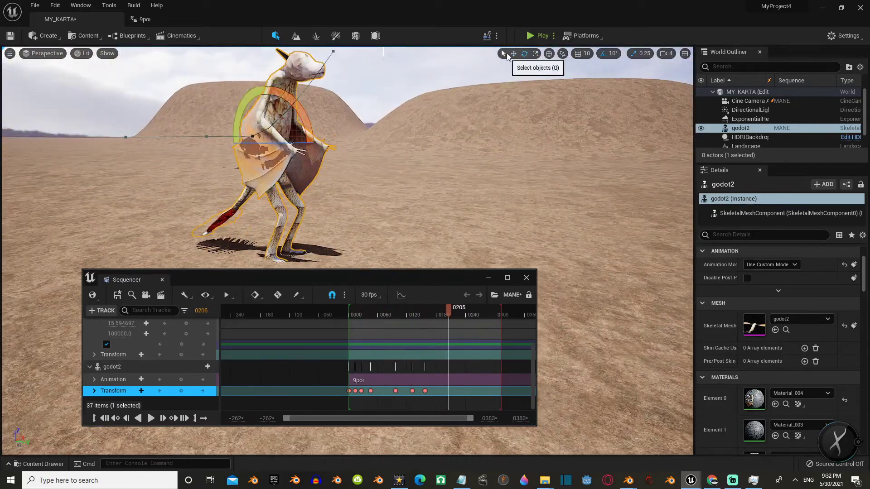
key(Return)
Step: Rotate godot2 at the previous keyframe and review frames 0096 through 0300
key(comma)
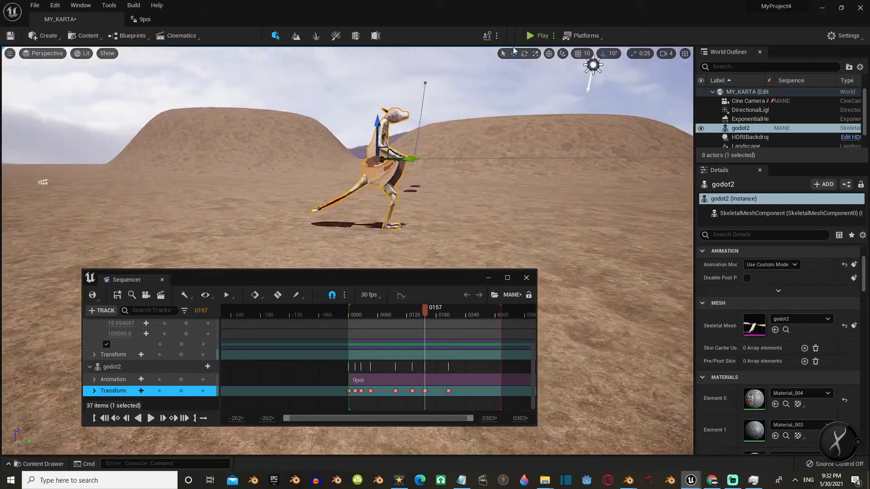
key(e)
drag(399, 317, 367, 313)
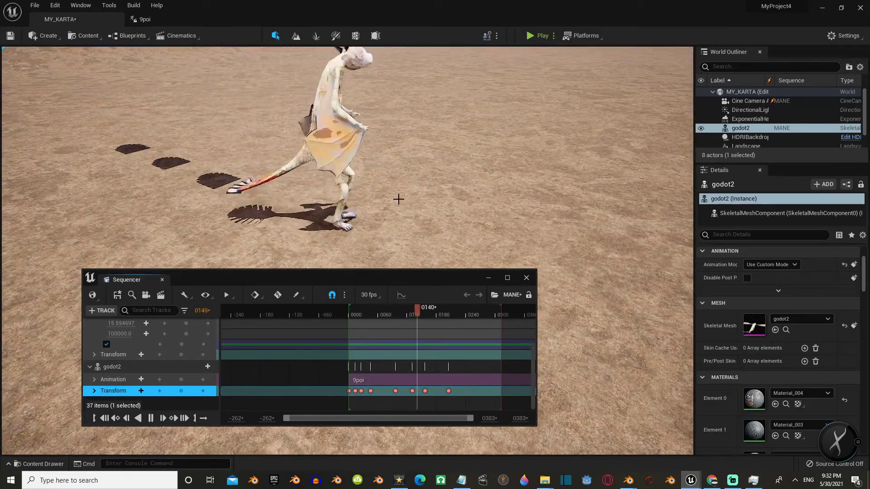
drag(461, 309, 493, 311)
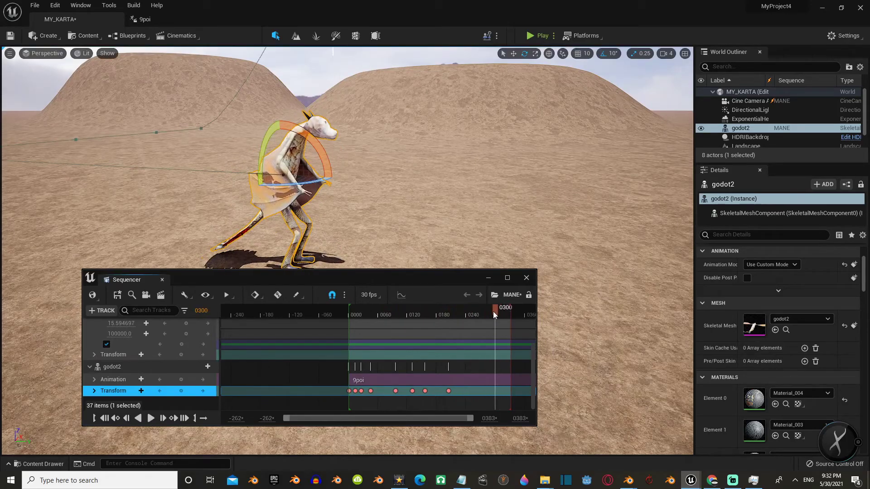
scroll(153, 369, up, 5)
key(Up)
Step: Pilot the existing cine camera and review its Transform track from frame 0132 to 0157
click(70, 154)
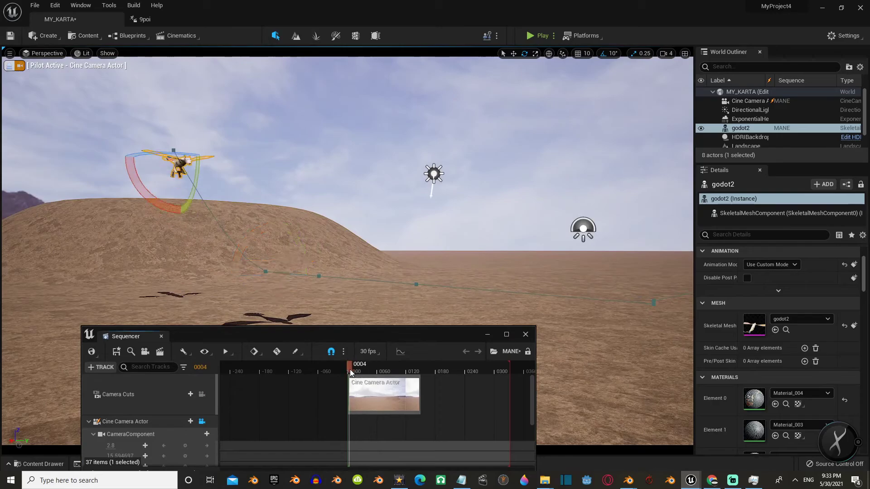
mouse_move(373, 348)
mouse_down()
mouse_move(350, 266)
mouse_move(249, 318)
mouse_up()
scroll(127, 345, down, 2)
click(91, 362)
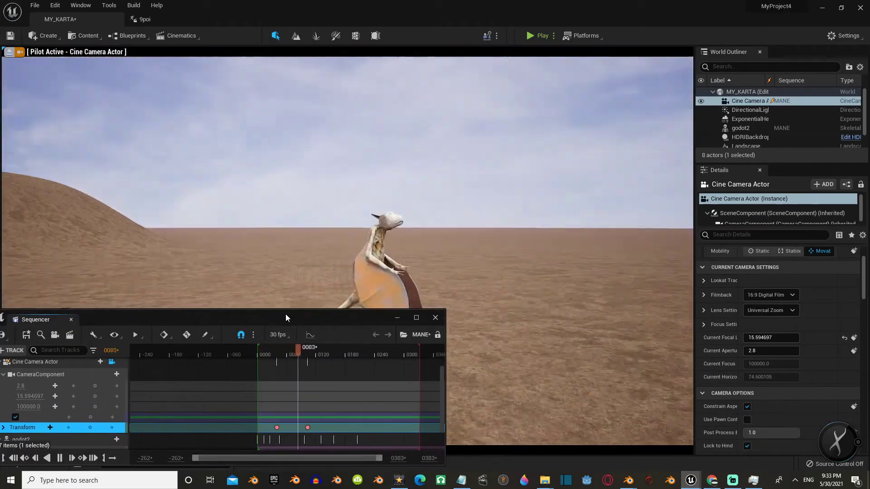
scroll(64, 408, up, 3)
click(321, 352)
mouse_move(322, 333)
mouse_down()
mouse_move(390, 371)
mouse_move(402, 388)
mouse_up()
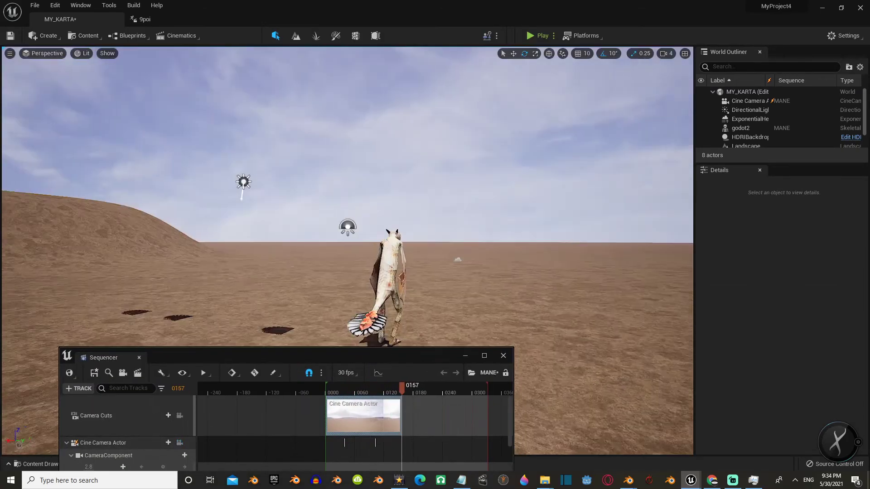
Step: Create Cine Camera Actor (2) from the viewport and add it as a camera cut
click(180, 442)
click(123, 373)
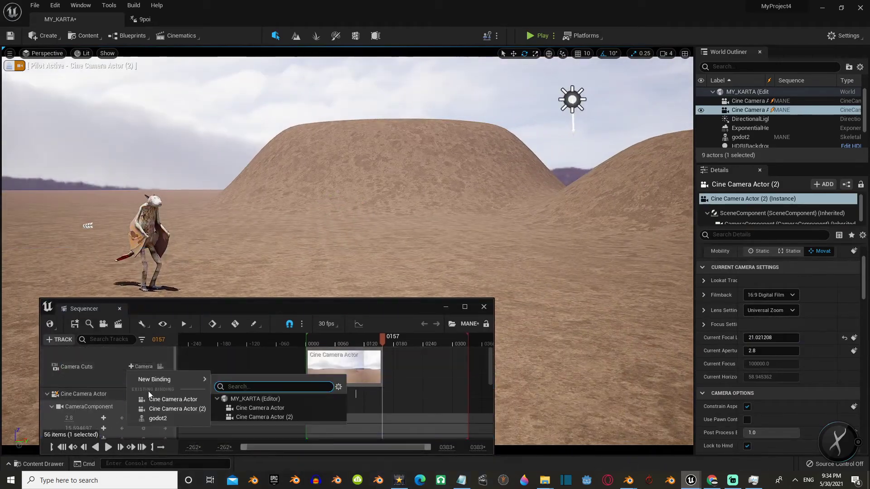
click(158, 408)
mouse_move(372, 307)
mouse_down()
mouse_move(292, 355)
mouse_move(382, 246)
mouse_up()
Step: Key Cine Camera Actor (2)'s Transform at frame 0206 and run through its camera move
click(346, 388)
scroll(59, 353, down, 3)
click(50, 317)
drag(227, 240, 227, 303)
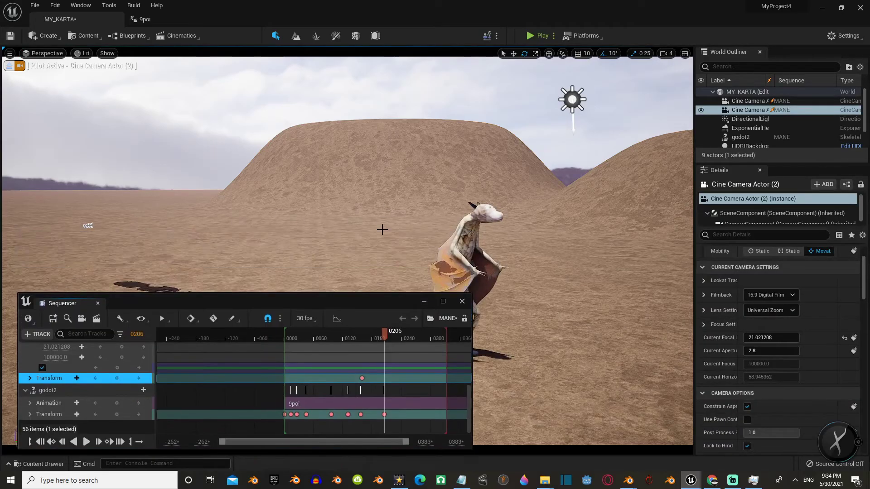
key(s)
drag(386, 333, 362, 332)
drag(344, 302, 330, 325)
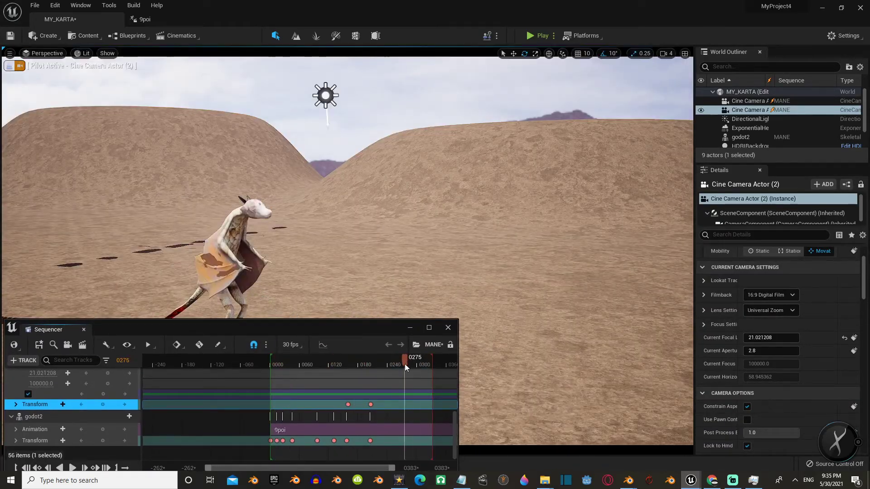
mouse_move(399, 327)
mouse_down()
mouse_move(396, 317)
mouse_move(425, 309)
mouse_up()
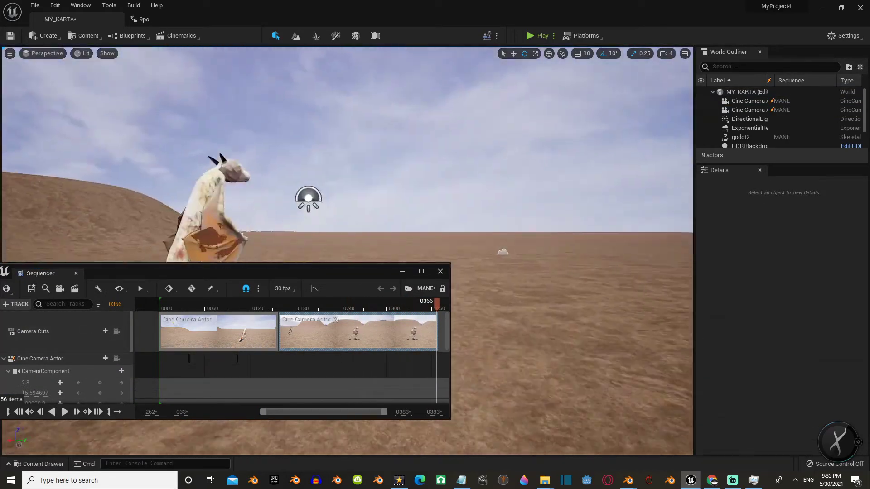
drag(226, 272, 249, 225)
Step: Create Cine Camera Actor (3), add it as the third camera cut, and play all cuts
click(86, 242)
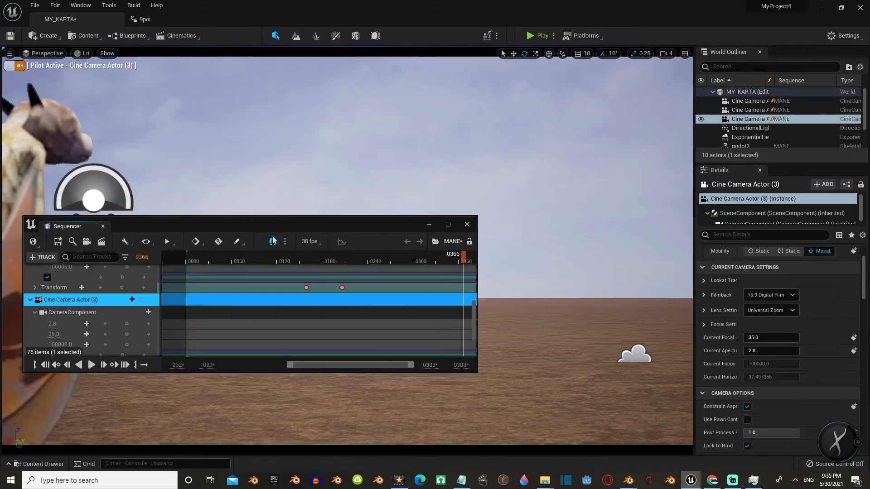
scroll(91, 317, up, 3)
click(132, 284)
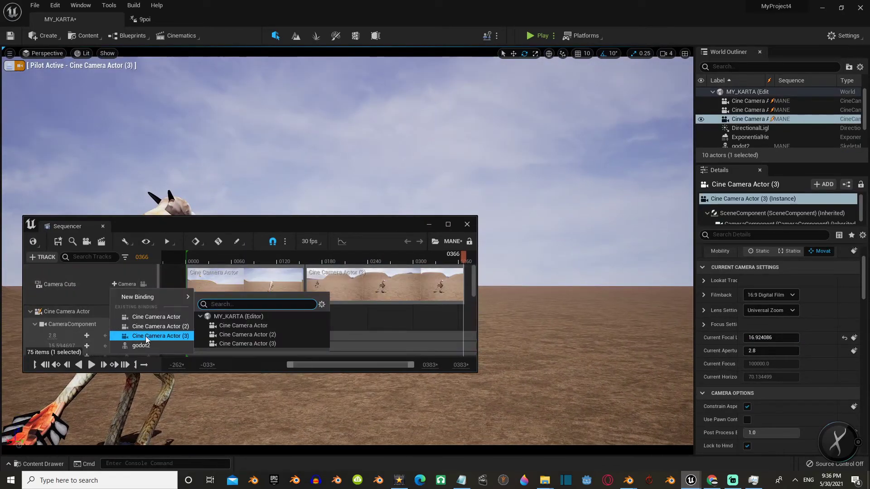
click(145, 336)
mouse_move(288, 364)
mouse_down()
mouse_move(369, 367)
mouse_move(251, 368)
mouse_up()
key(space)
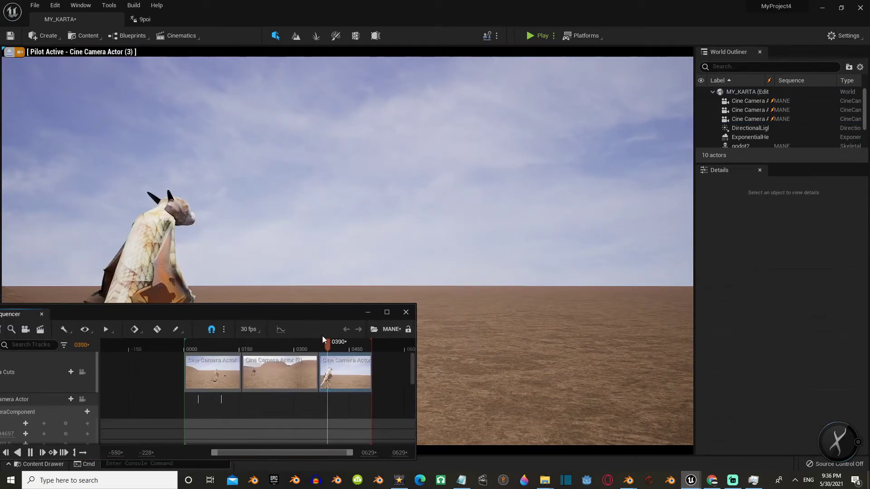
drag(368, 225, 534, 181)
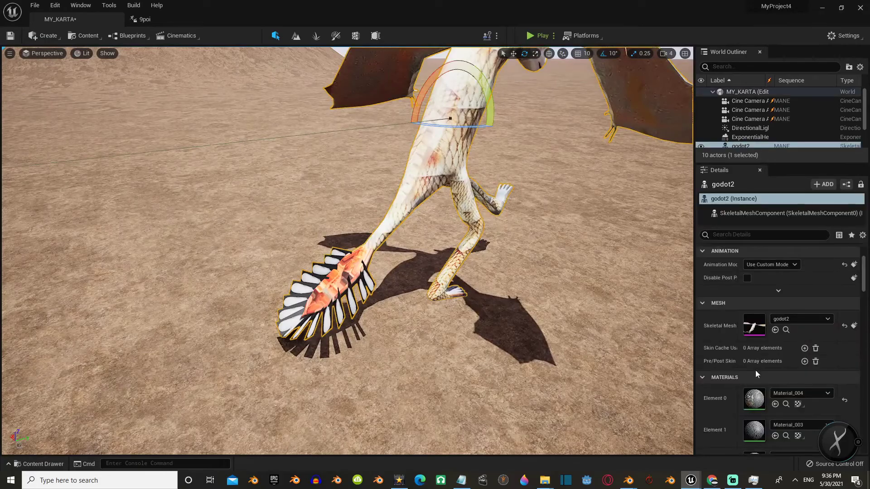
Step: Multiply Material_012's texture by an orange Constant3Vector, turning godot2's tail feathers orange-red
double_click(755, 371)
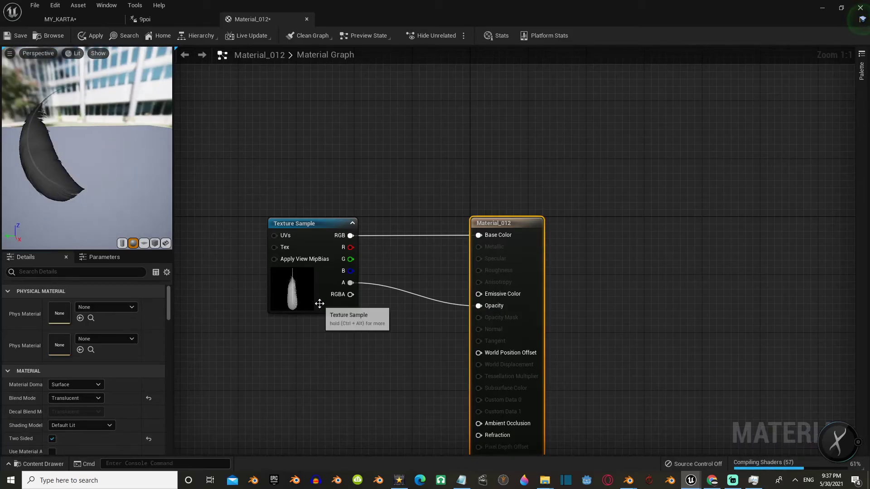
scroll(389, 334, down, 1)
click(398, 344)
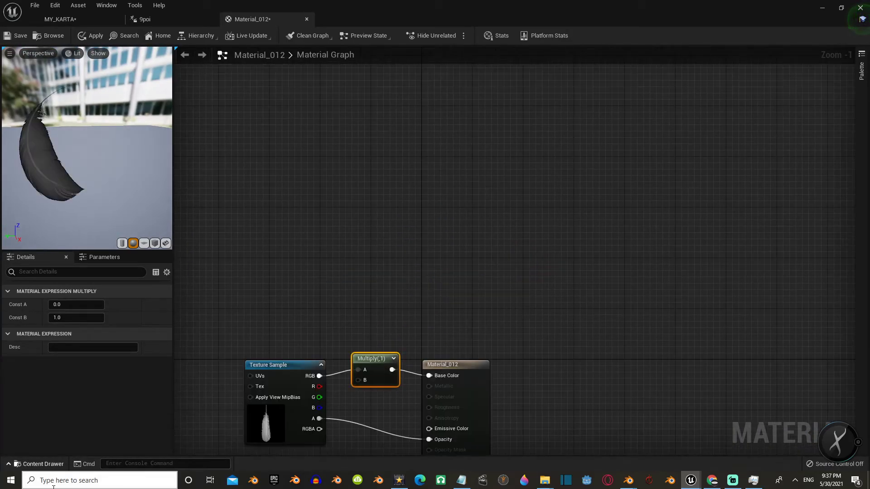
click(324, 416)
drag(364, 386, 384, 289)
double_click(345, 377)
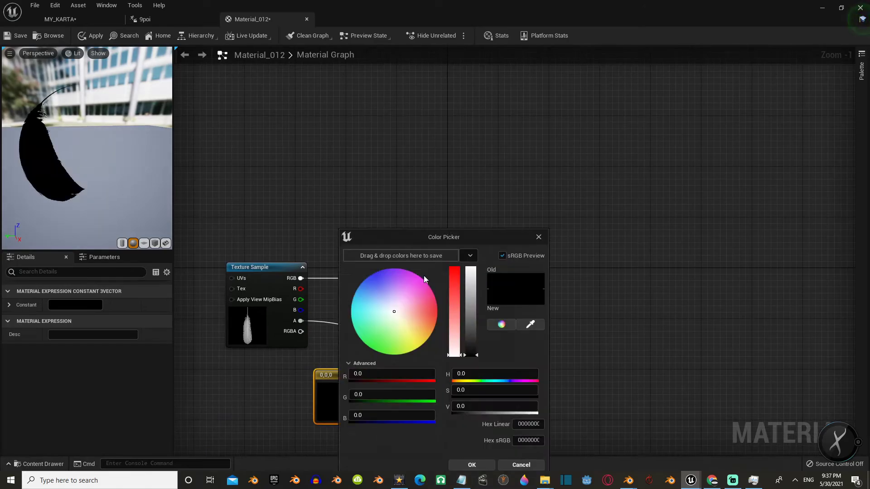
click(437, 318)
click(472, 465)
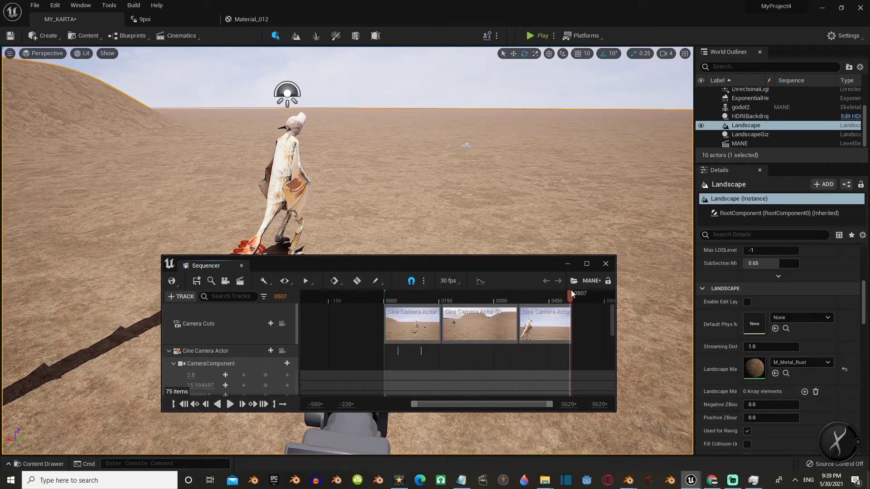
Step: Look through the sequence camera and scrub the walk through frames 0478, 0498 and 0544
scroll(589, 308, down, 3)
drag(421, 404, 472, 404)
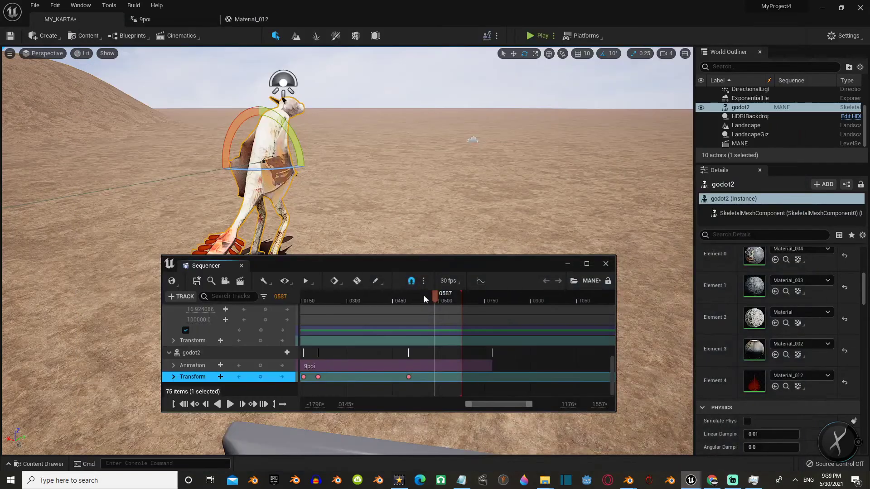
click(438, 300)
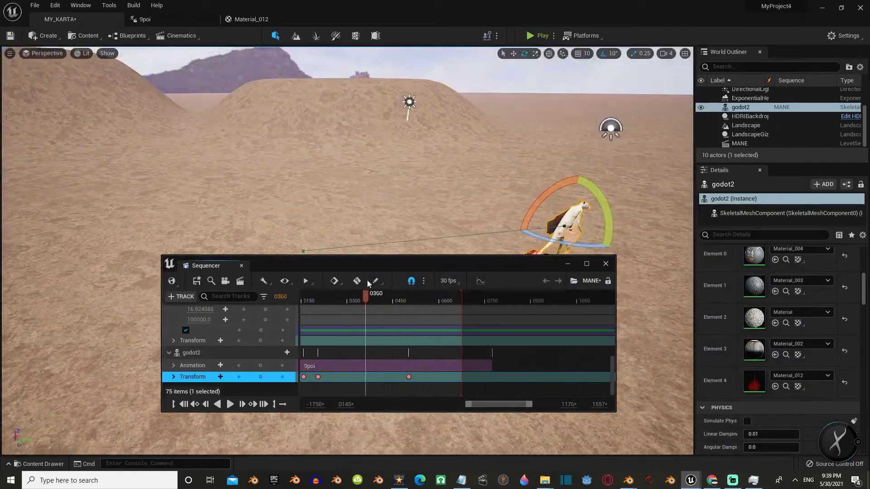
mouse_move(365, 295)
mouse_down()
mouse_move(412, 297)
mouse_move(379, 297)
mouse_up()
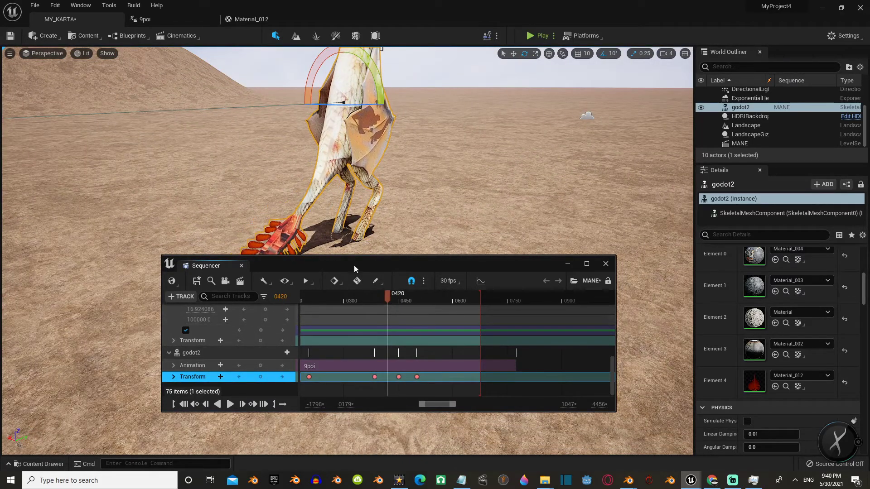
drag(355, 265, 311, 307)
drag(343, 338, 375, 353)
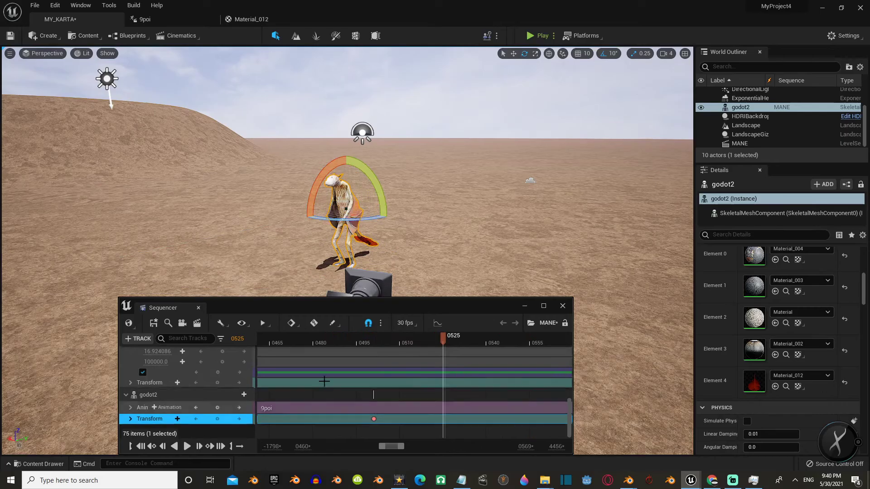
click(498, 340)
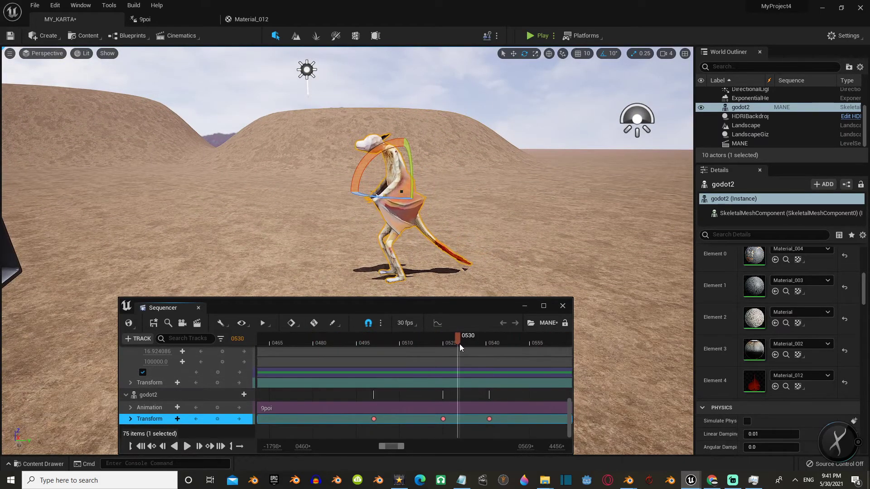
drag(393, 446, 407, 448)
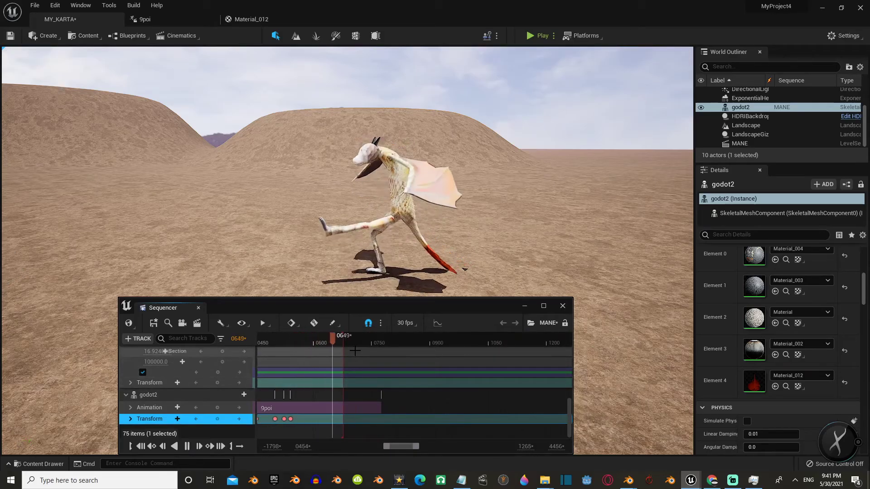
Step: Key godot2 at frame 0630, turn it 10 degrees and key again, then replay from 0464
drag(289, 338, 326, 338)
key(Return)
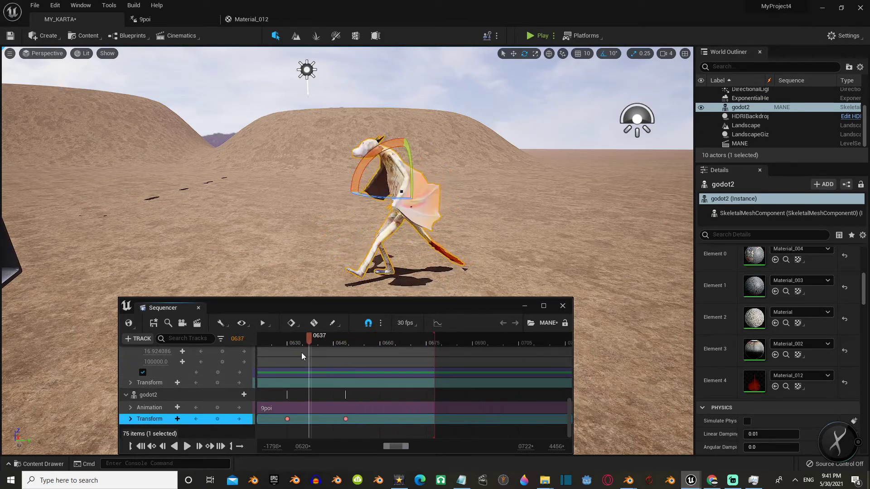
drag(447, 340, 442, 340)
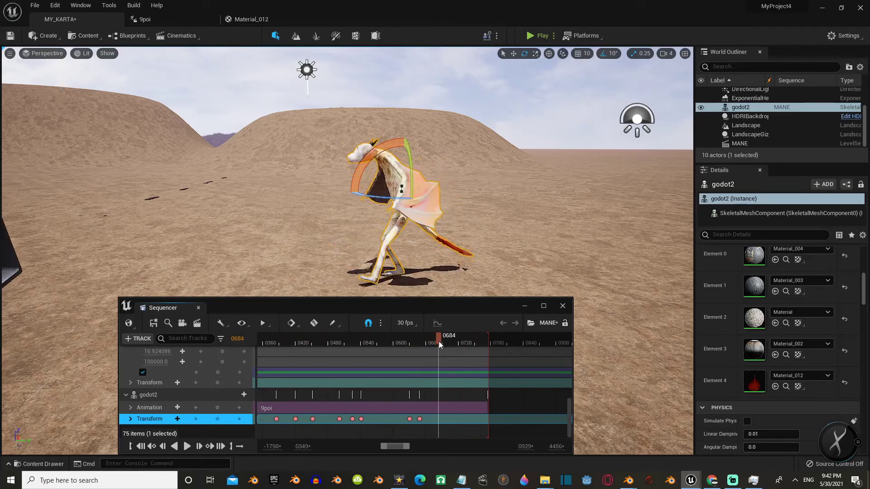
key(Return)
key(Return)
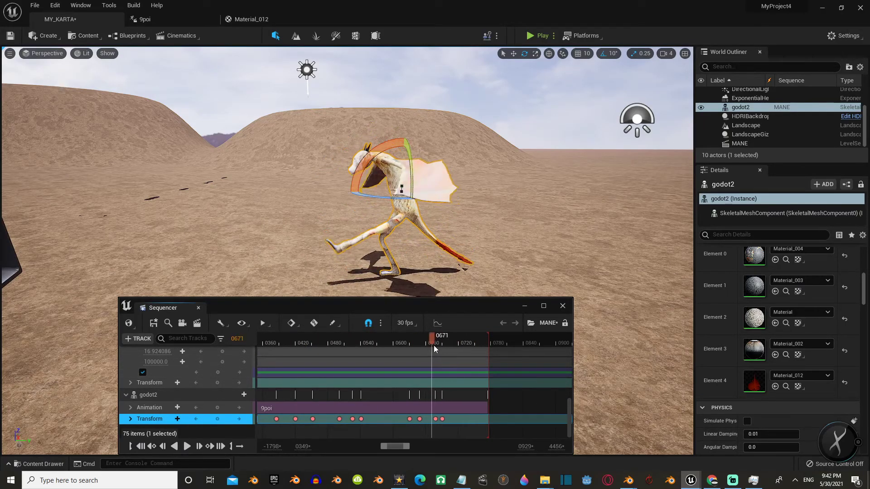
drag(416, 348, 319, 352)
key(space)
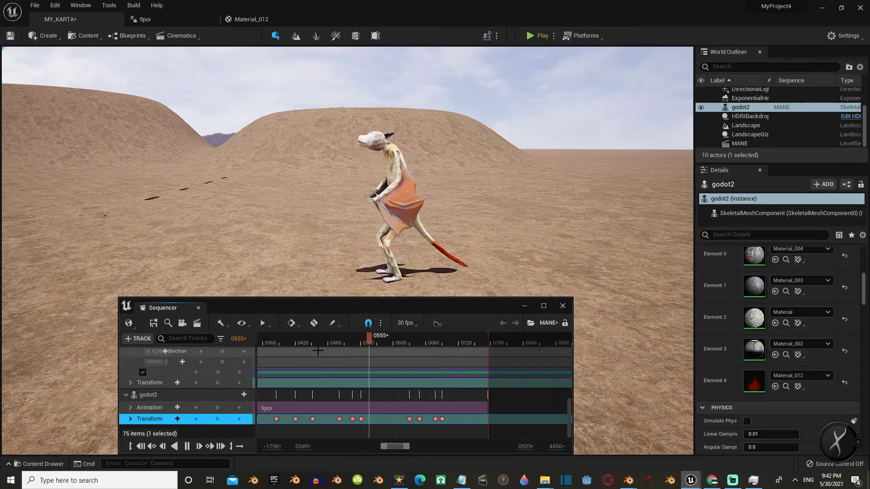
Step: Key godot2 at frame 0709 and move it to a new spot
click(442, 343)
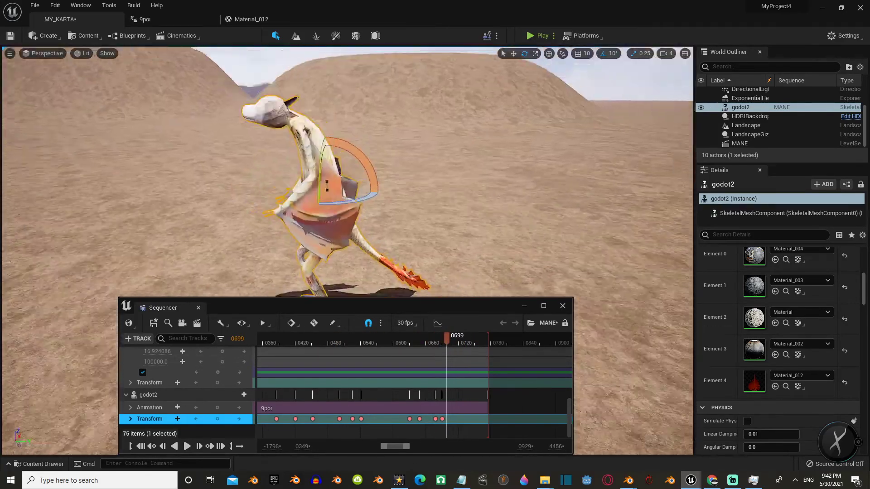
click(453, 342)
key(Return)
mouse_move(452, 336)
mouse_down()
mouse_move(462, 345)
mouse_move(487, 342)
mouse_move(429, 342)
mouse_up()
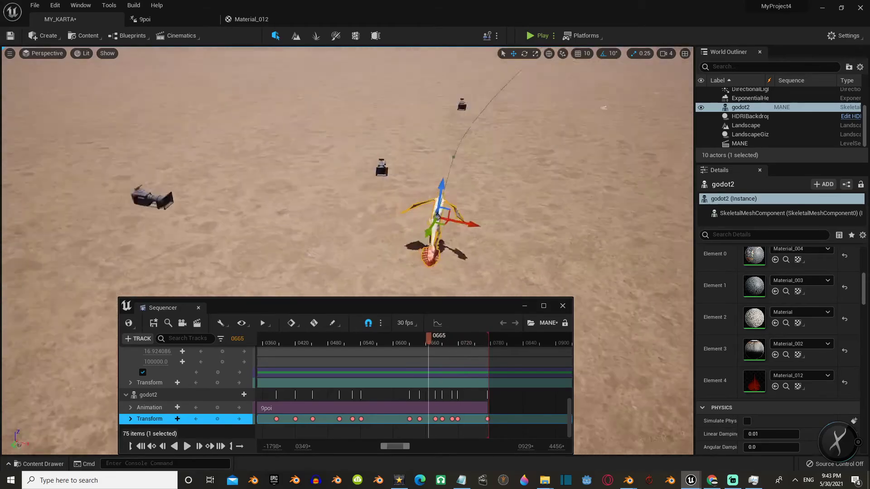
scroll(396, 362, up, 5)
drag(322, 342, 342, 340)
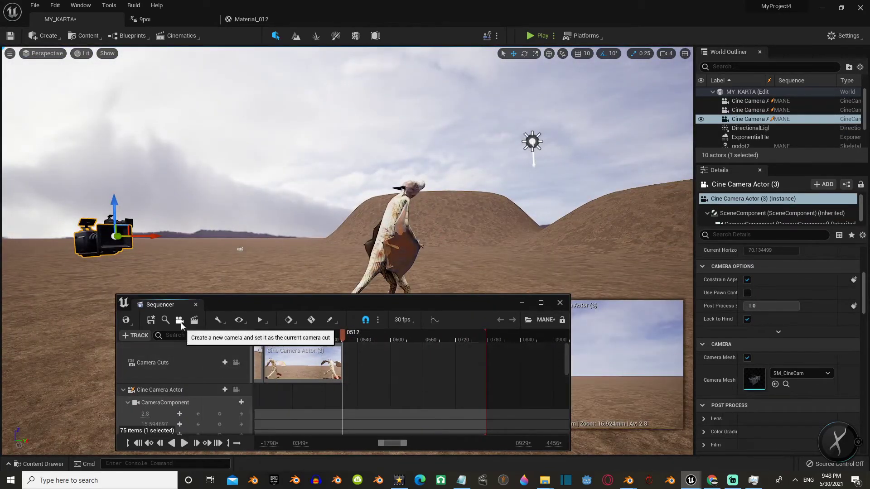
Step: Create new cameras and add Cine Camera Actor (5) as a camera cut at frame 0621
click(179, 320)
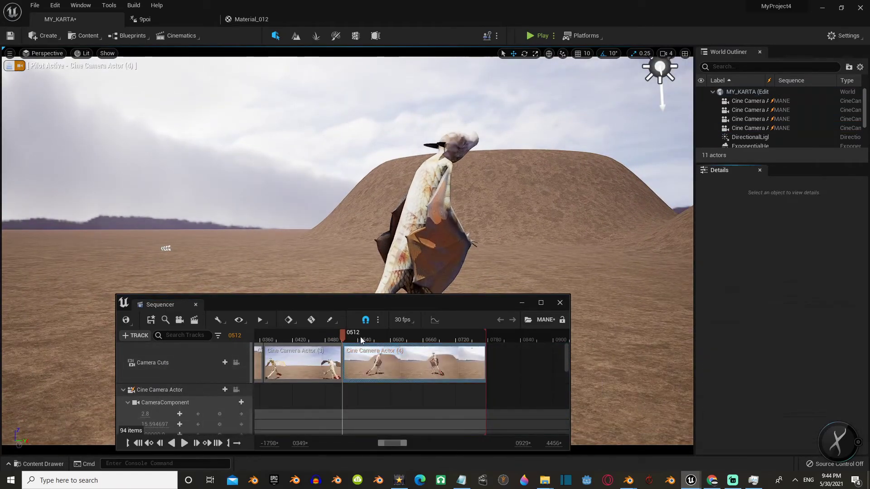
drag(402, 314, 430, 301)
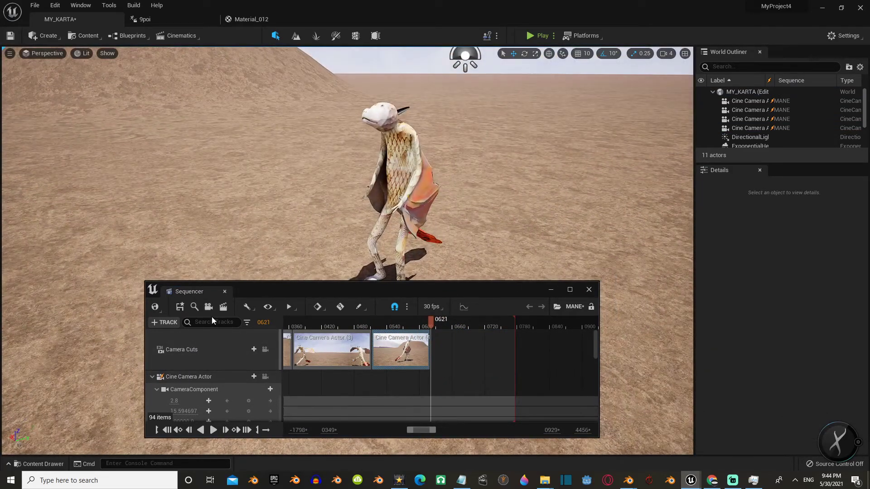
click(180, 307)
click(477, 331)
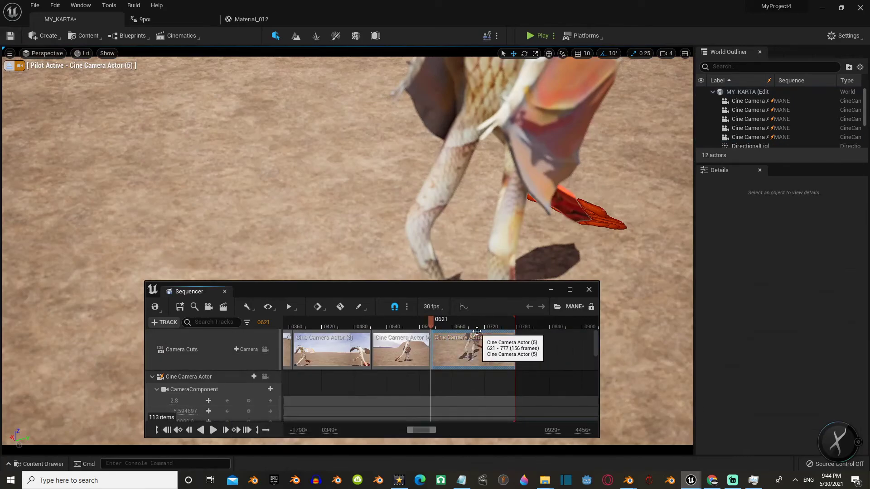
Step: Trim the Cine Camera Actor (5) shot to end at 0695 and add a Cine Camera Actor (4) cut after it
click(765, 121)
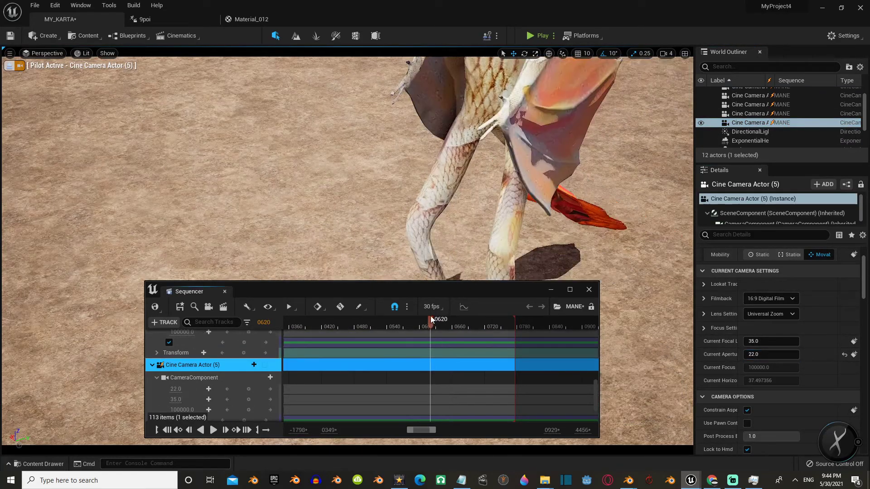
mouse_move(452, 290)
mouse_down()
mouse_move(423, 337)
mouse_move(453, 275)
mouse_up()
click(448, 359)
click(478, 326)
key(ctrl+period)
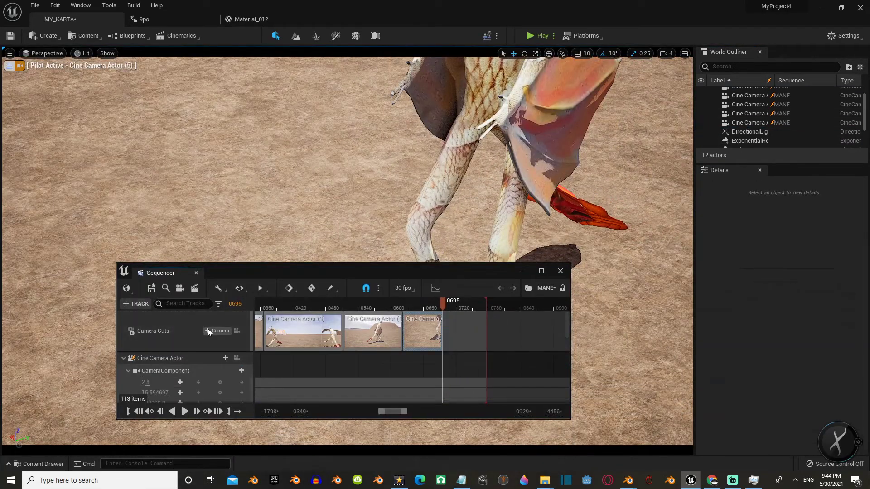
click(254, 393)
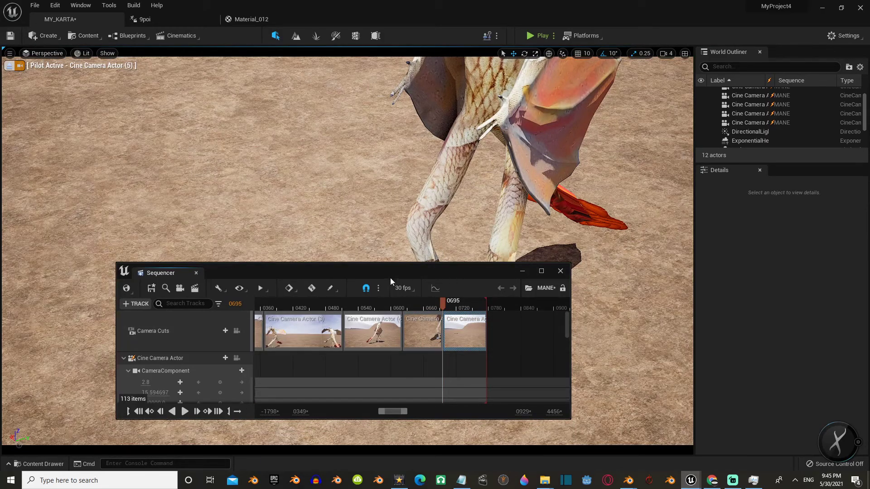
Step: Select Cine Camera Actor (4) at frame 0698 and preview the sequence's camera cuts
drag(443, 302, 444, 303)
scroll(163, 363, down, 3)
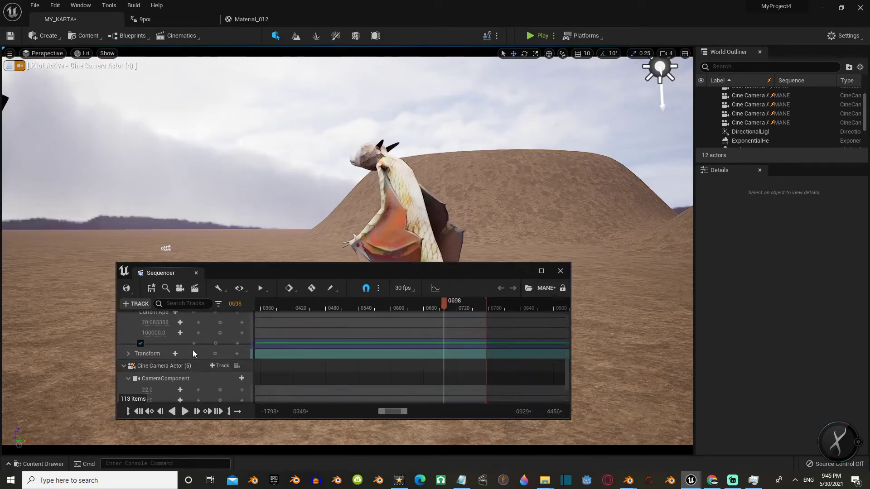
click(164, 370)
scroll(163, 370, up, 2)
click(172, 360)
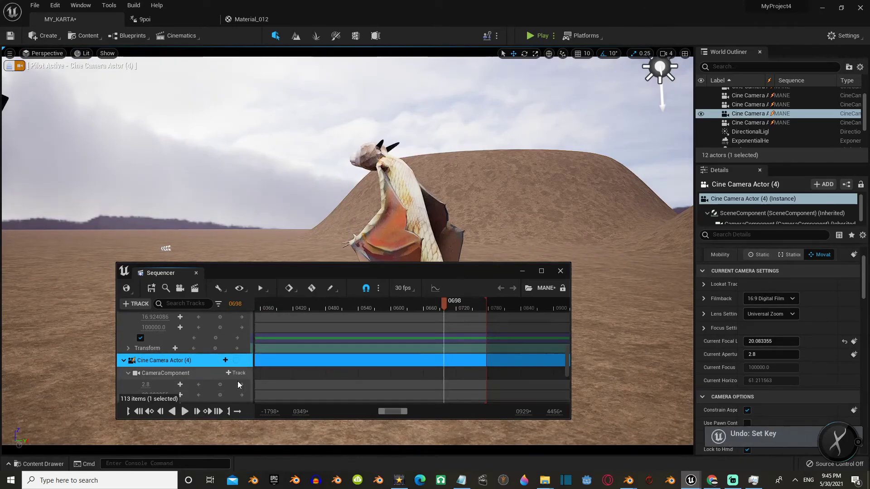
scroll(137, 364, down, 3)
drag(440, 305, 485, 305)
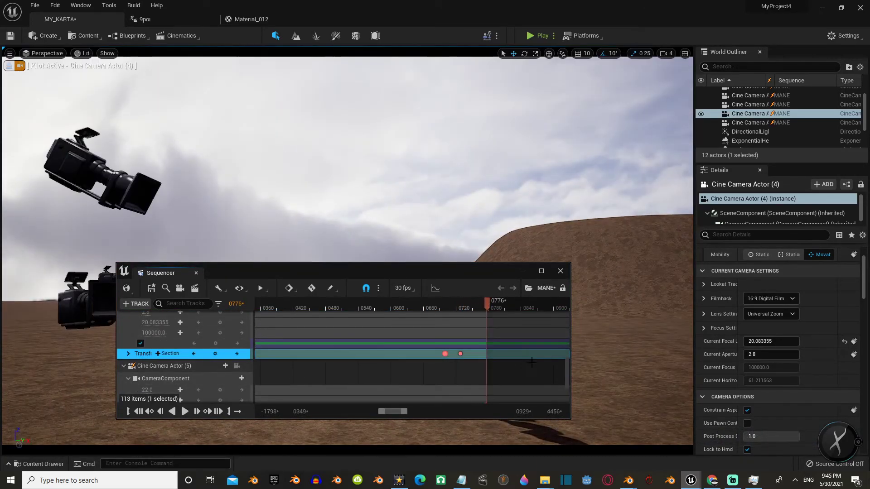
scroll(532, 362, up, 5)
key(space)
drag(384, 273, 384, 314)
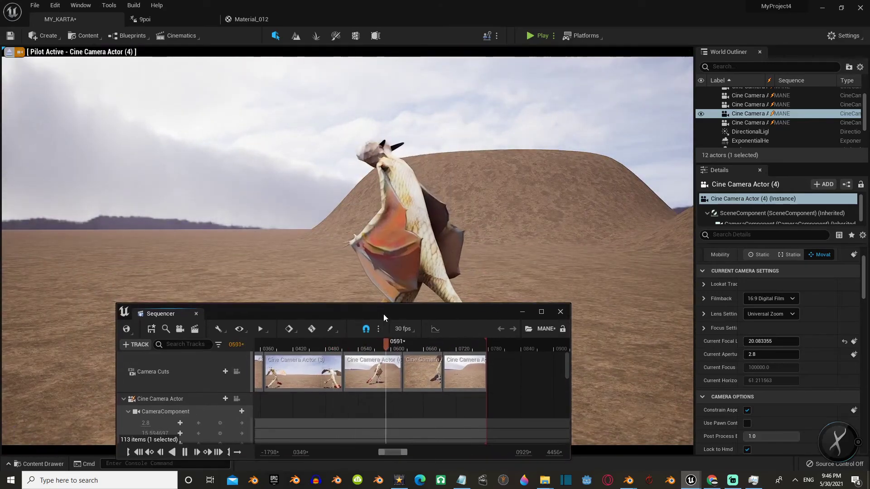
key(space)
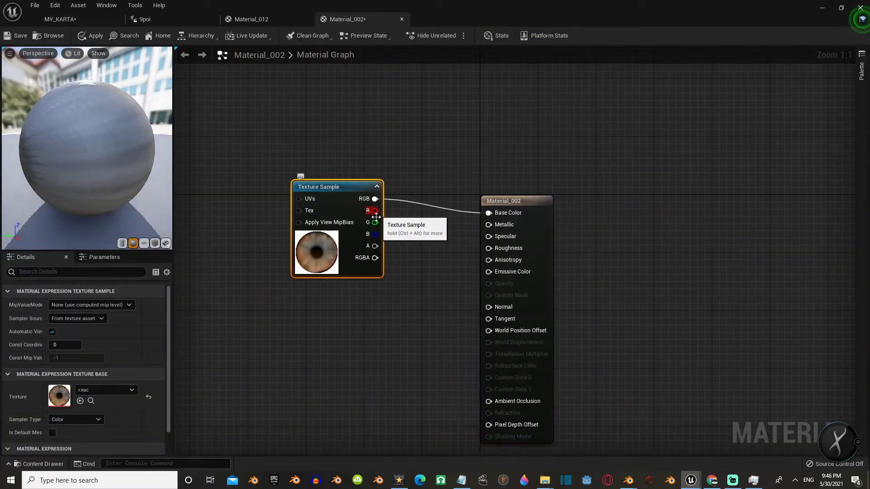
Step: Add a Desaturation node before Material_002's Base Color and save it
drag(335, 187, 292, 201)
right_click(385, 272)
text(desat)
key(Return)
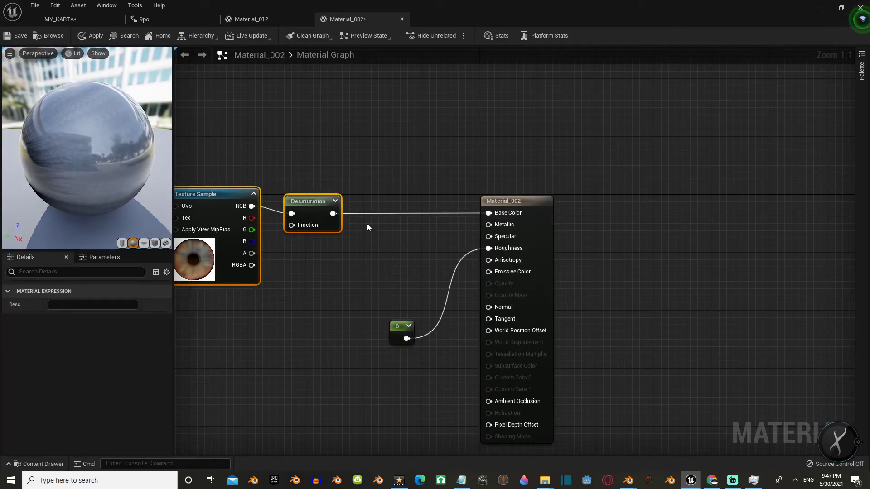
key(ctrl+s)
Step: In Material_003, wire the texture RGB to Metallic and add an orange Constant3Vector
right_drag(372, 202, 408, 213)
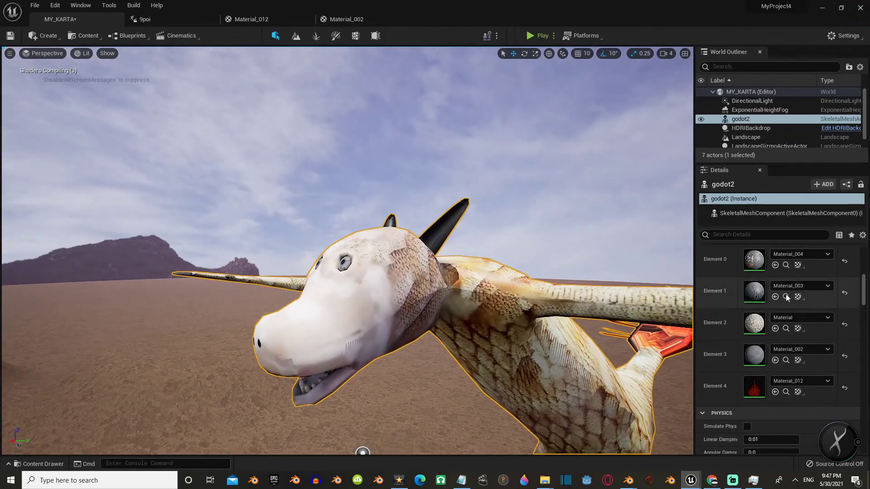
double_click(755, 291)
drag(617, 59, 366, 203)
drag(423, 233, 507, 229)
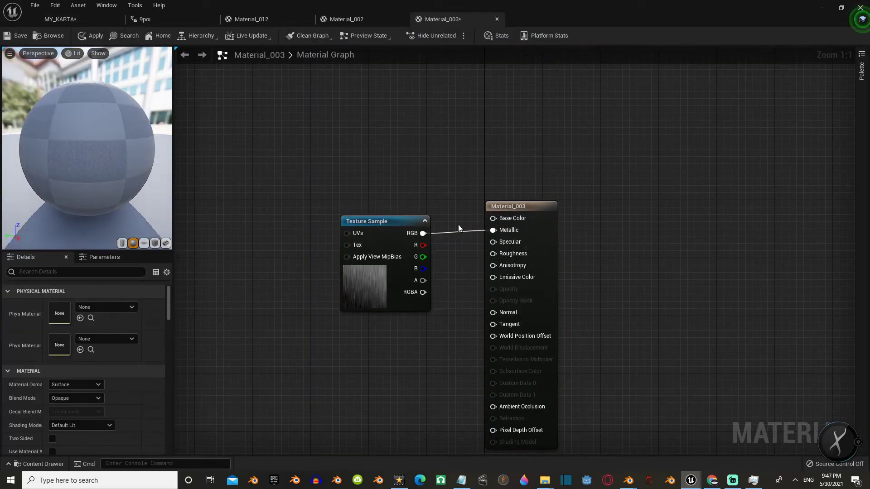
click(420, 173)
double_click(414, 177)
drag(530, 302, 530, 226)
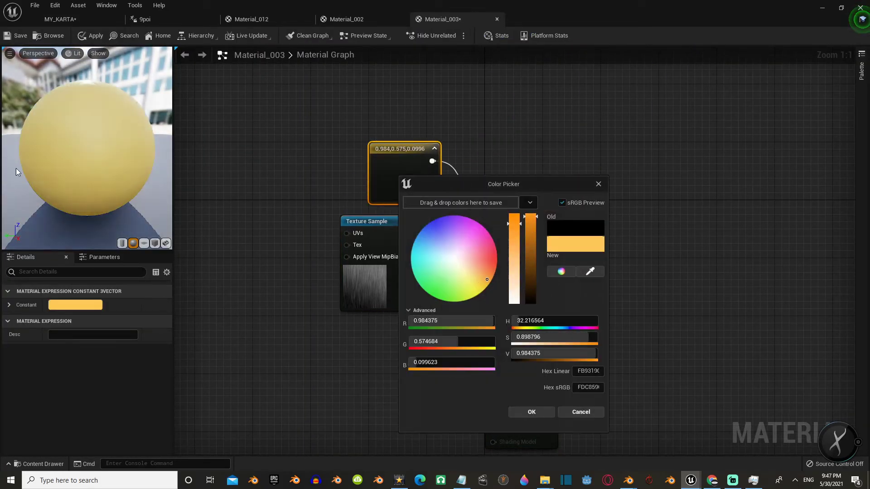
click(160, 23)
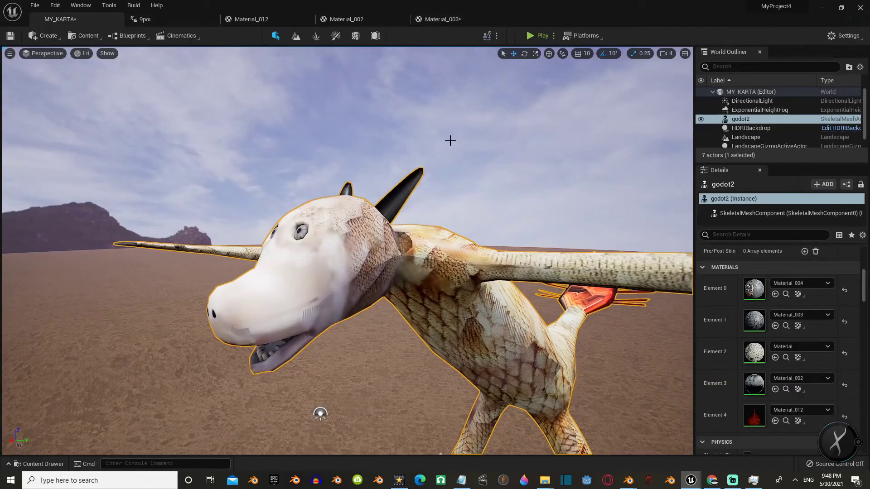
Step: Inspect the creature's head in the level, then reopen and save its material
right_drag(396, 81, 266, 346)
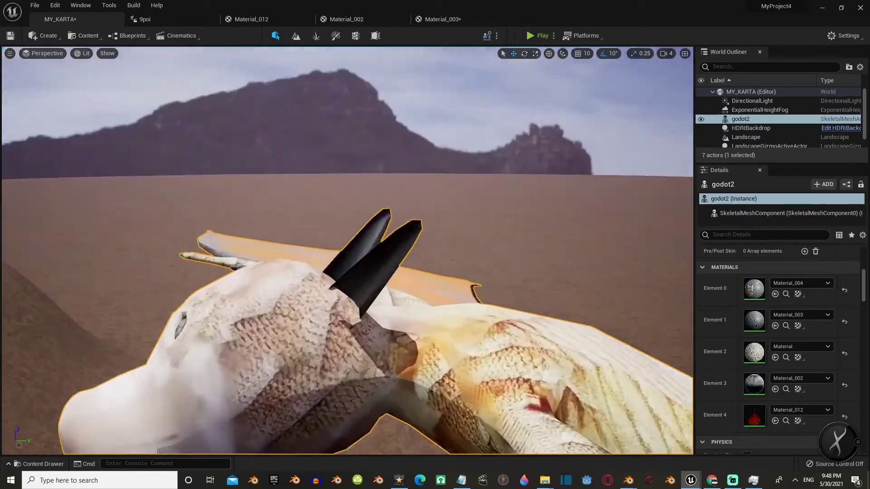
right_drag(266, 346, 679, 317)
double_click(755, 315)
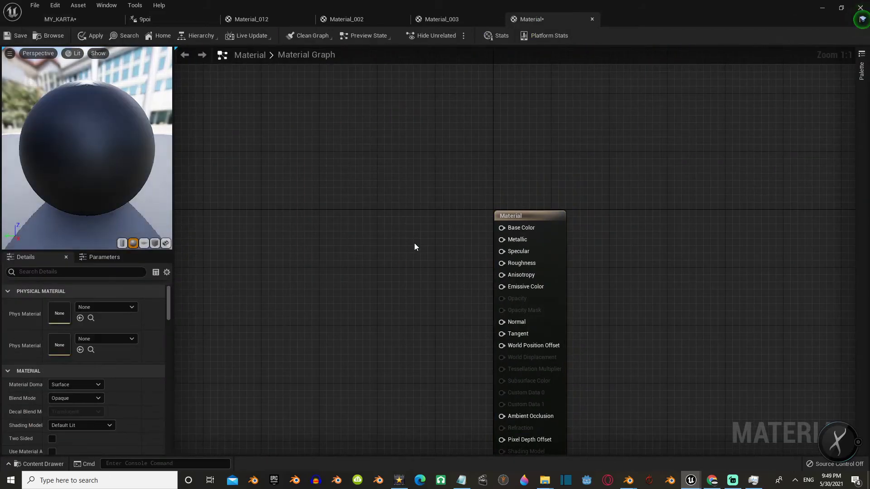
click(15, 36)
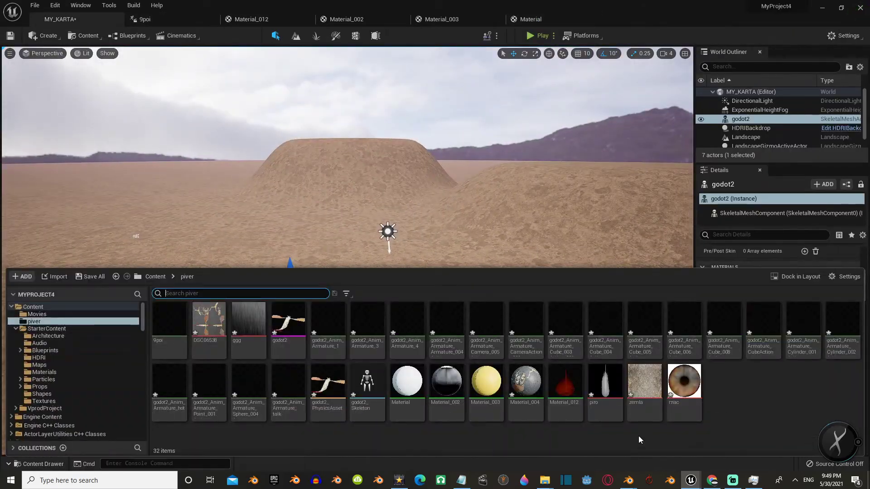
click(478, 190)
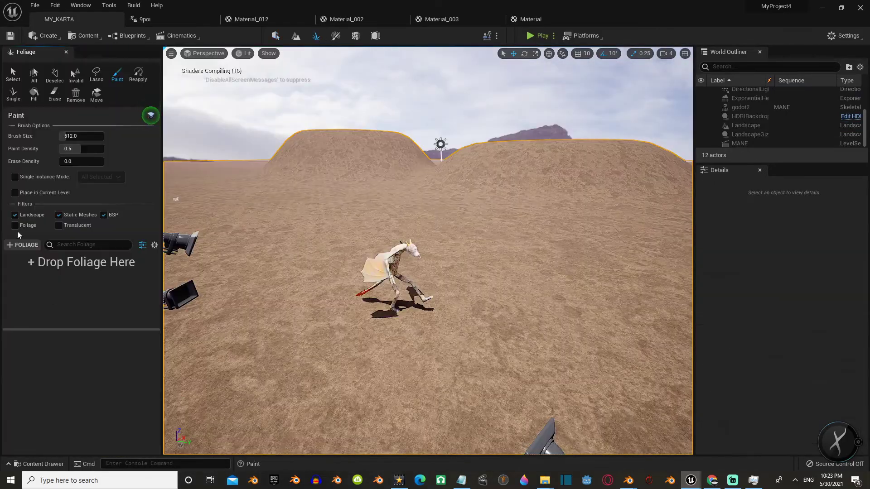
Step: Paint SM_Bush foliage from the Props assets across the desert hills, then return to Select mode
click(43, 464)
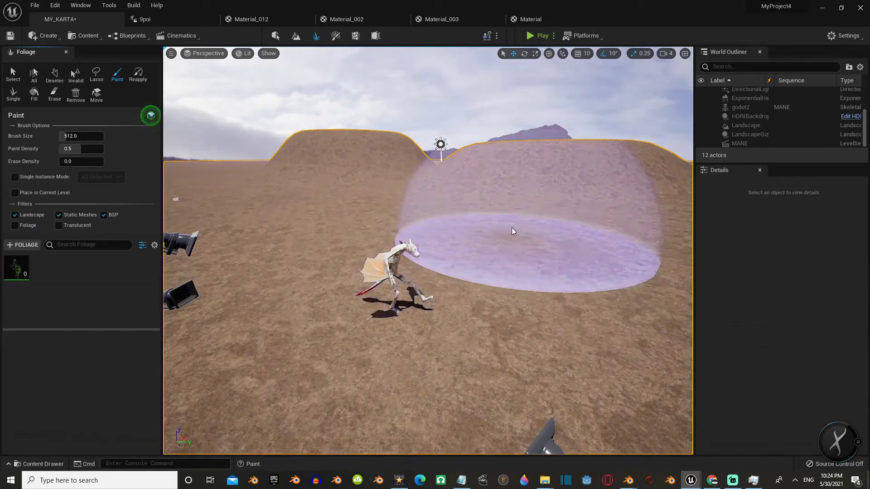
mouse_move(512, 231)
mouse_down()
mouse_move(497, 254)
mouse_move(598, 320)
mouse_move(602, 369)
mouse_up()
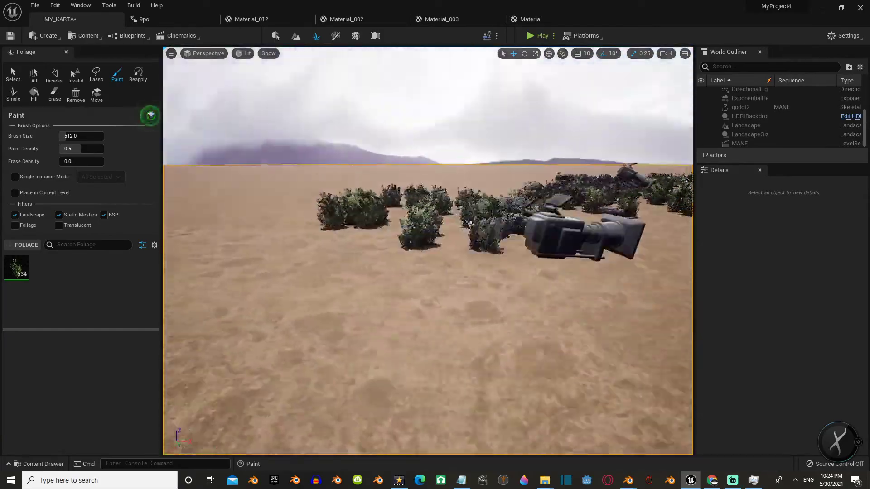
key(ctrl+space)
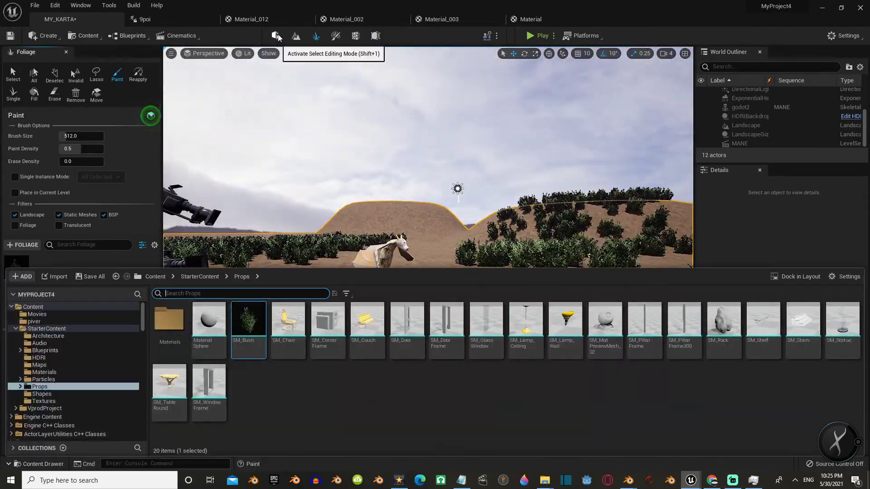
click(277, 36)
click(378, 404)
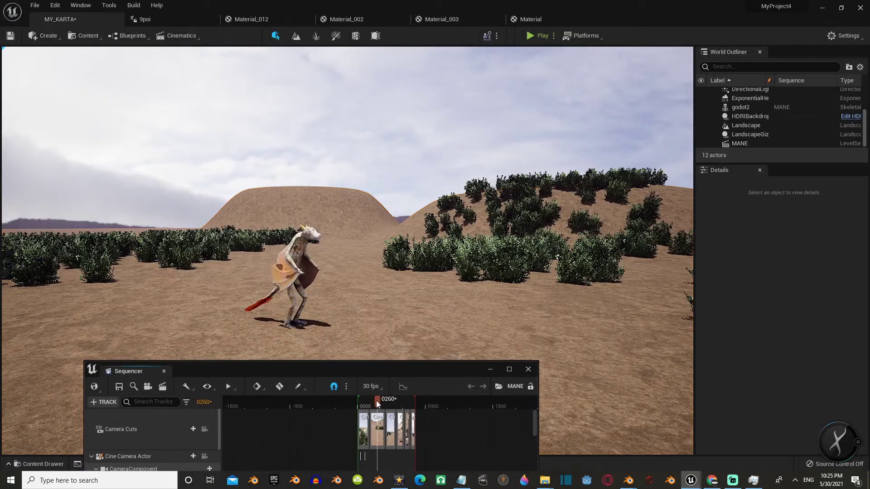
Step: Look through the cine camera and play the Sequencer to preview the camera shots
key(g)
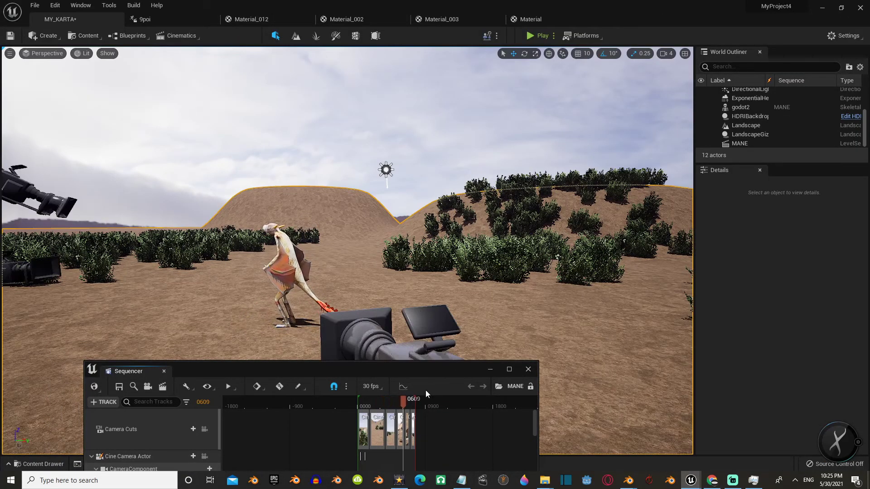
click(46, 53)
click(36, 152)
ctrl+scroll(417, 437, up, 5)
ctrl+scroll(417, 436, up, 3)
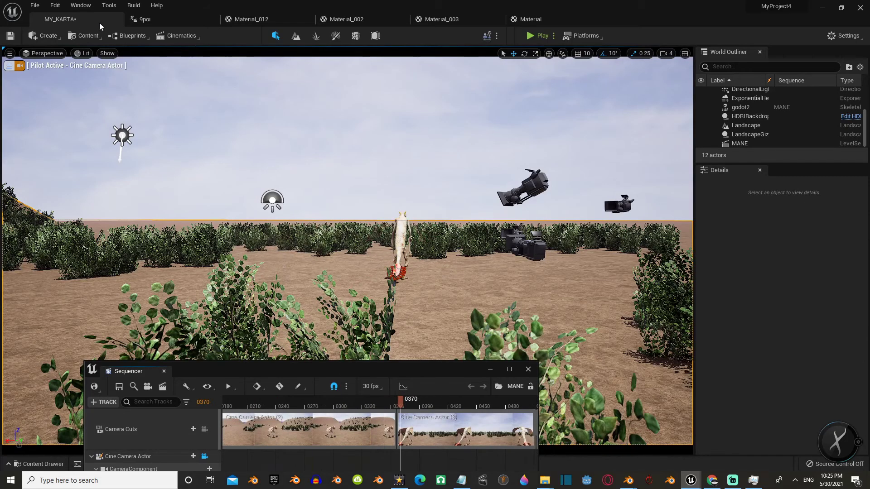
drag(411, 370, 618, 274)
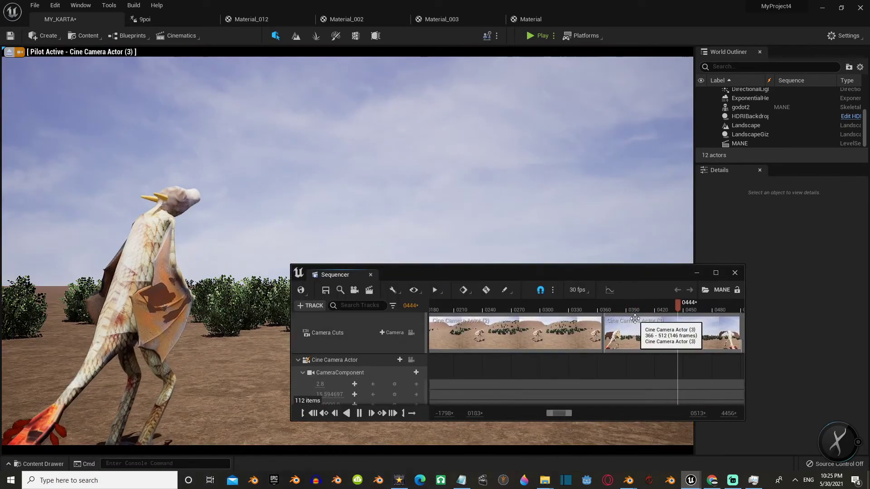
drag(559, 413, 568, 413)
click(516, 310)
key(space)
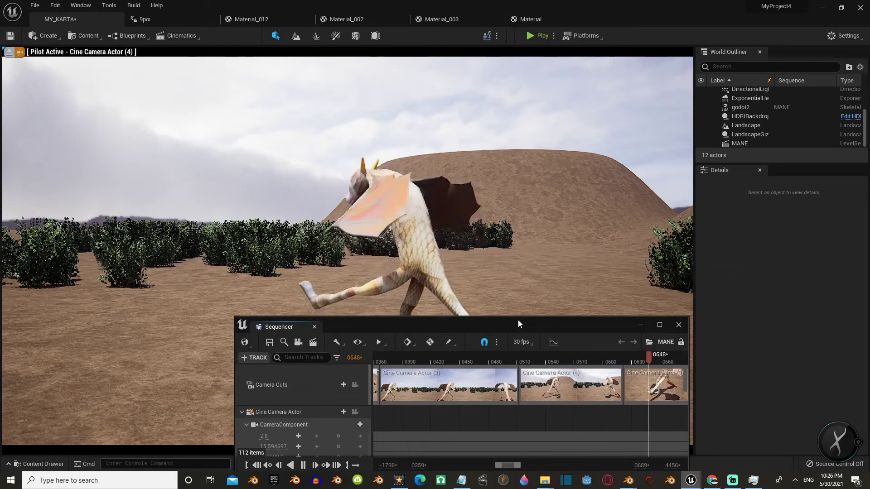
click(735, 273)
Step: Go to the top-level Content folder and start, then cancel, a new folder
key(ctrl+space)
click(33, 307)
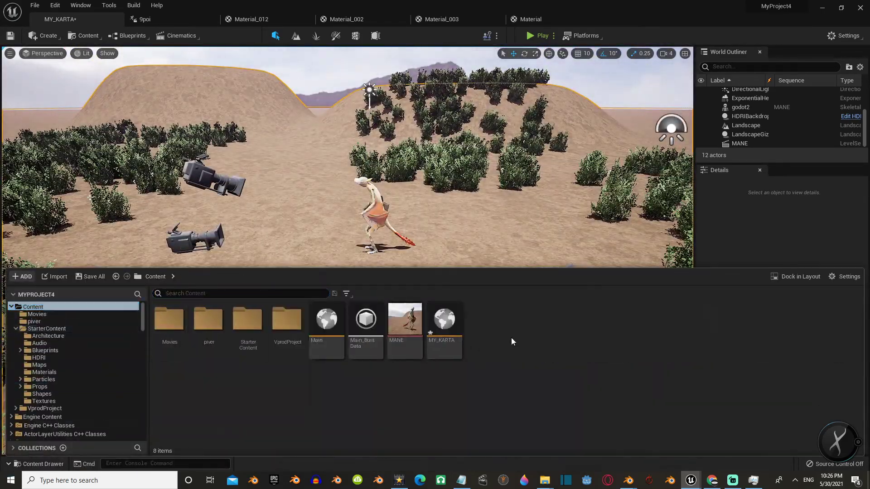
right_click(512, 338)
click(534, 43)
key(Return)
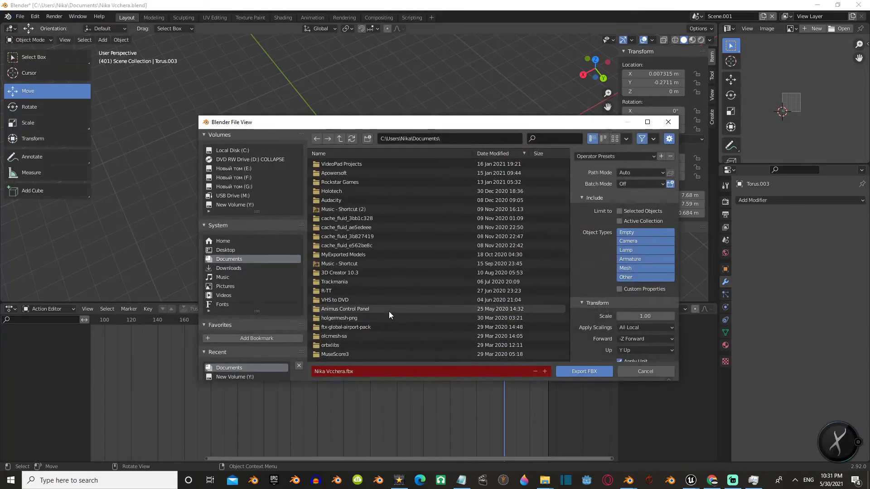
Step: Export the drone model from Blender as terrein.fbx
scroll(389, 312, down, 10)
click(384, 230)
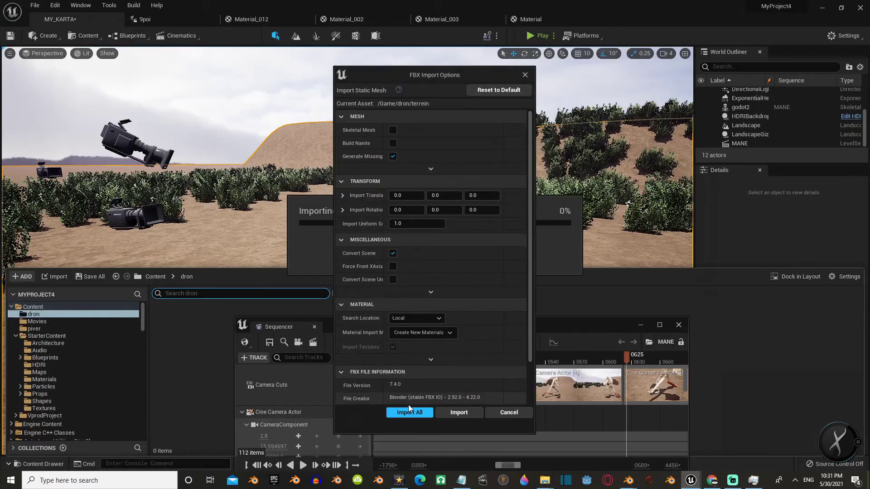
click(409, 413)
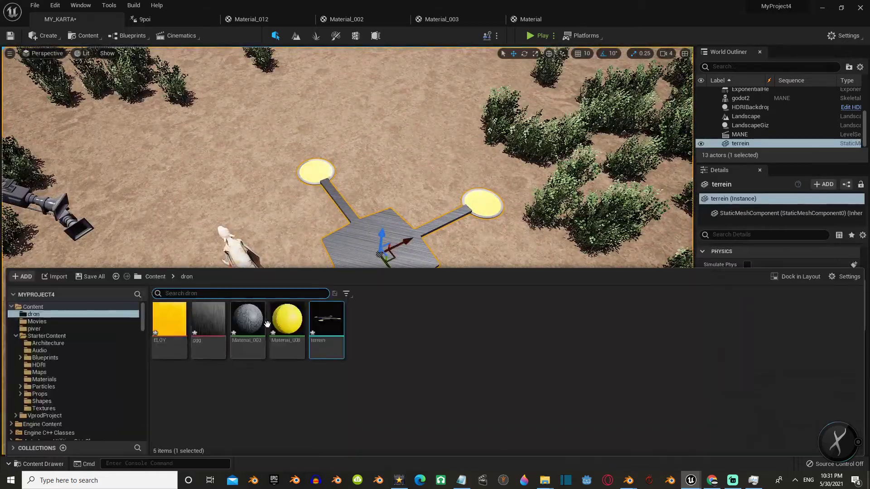
Step: Make Material_008 translucent with Surface ForwardShading lighting and 0.5 opacity, then save it
double_click(268, 322)
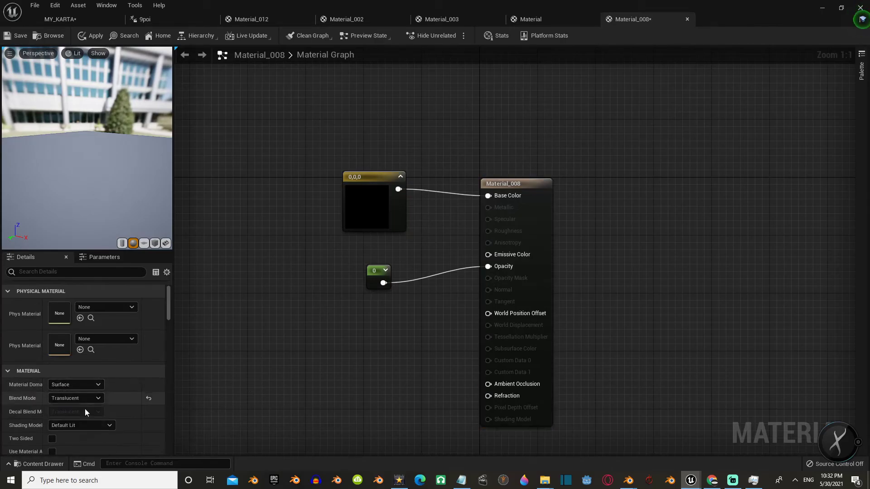
scroll(85, 409, down, 3)
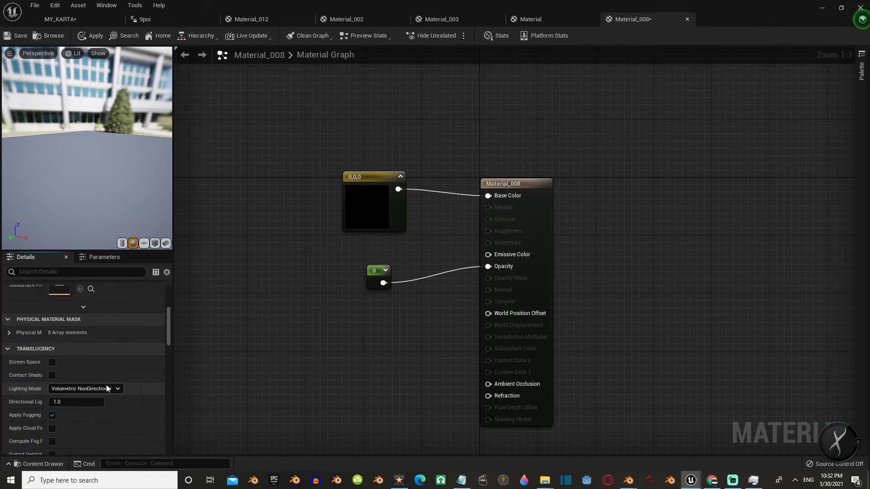
click(77, 330)
click(119, 379)
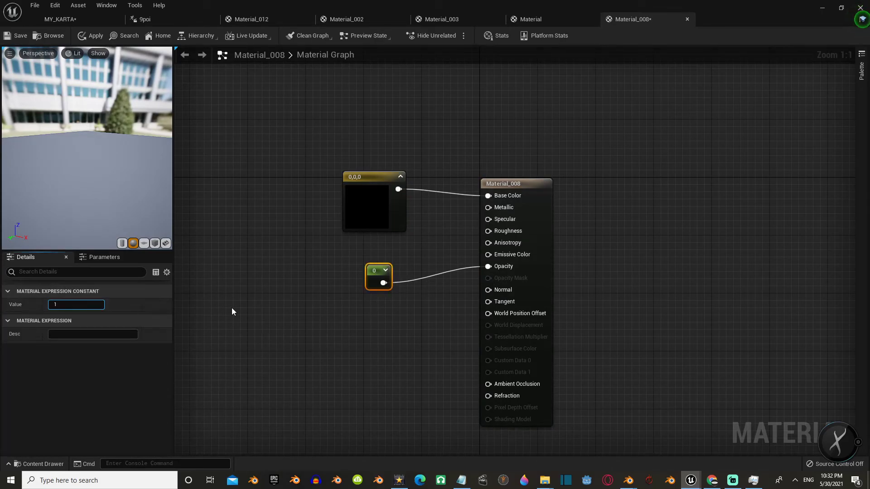
key(Return)
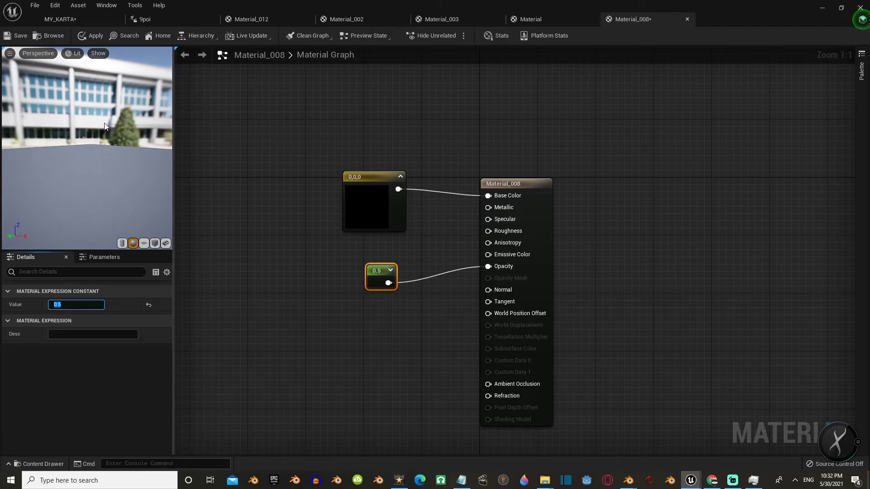
click(365, 213)
click(89, 16)
click(637, 25)
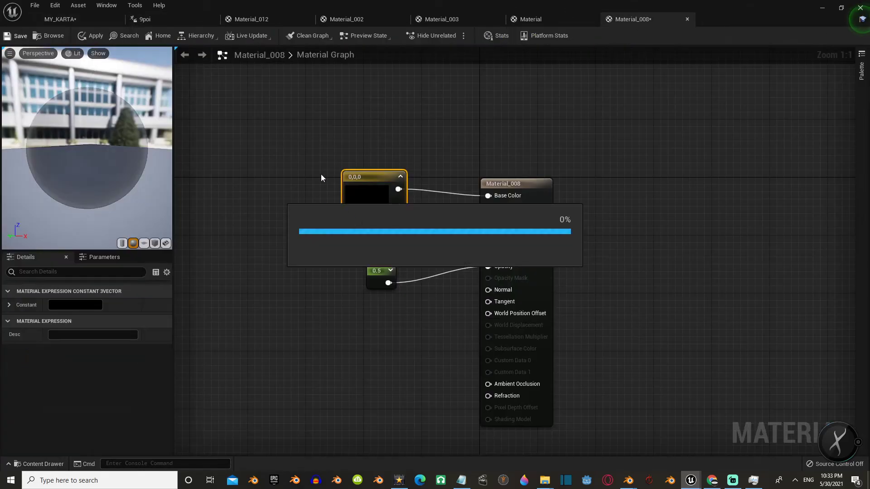
Step: Return to the MY_KARTA level and bring up the asset browser
click(168, 19)
click(60, 19)
click(23, 464)
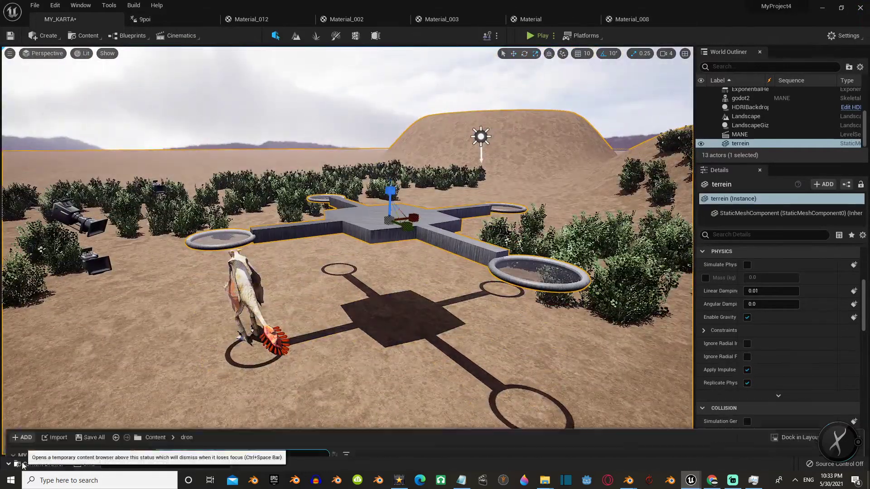
Step: Add the terrein drone to the sequence with a Transform section
click(191, 337)
click(329, 244)
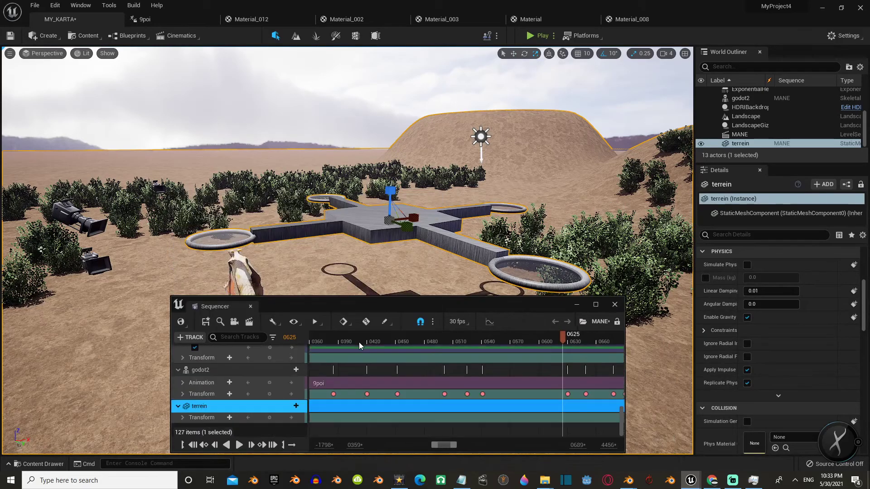
click(242, 430)
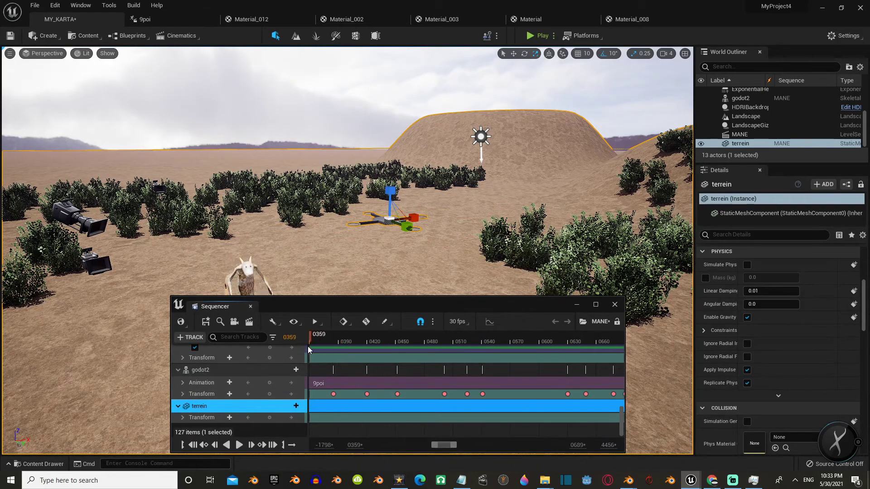
click(407, 338)
right_drag(271, 204, 214, 257)
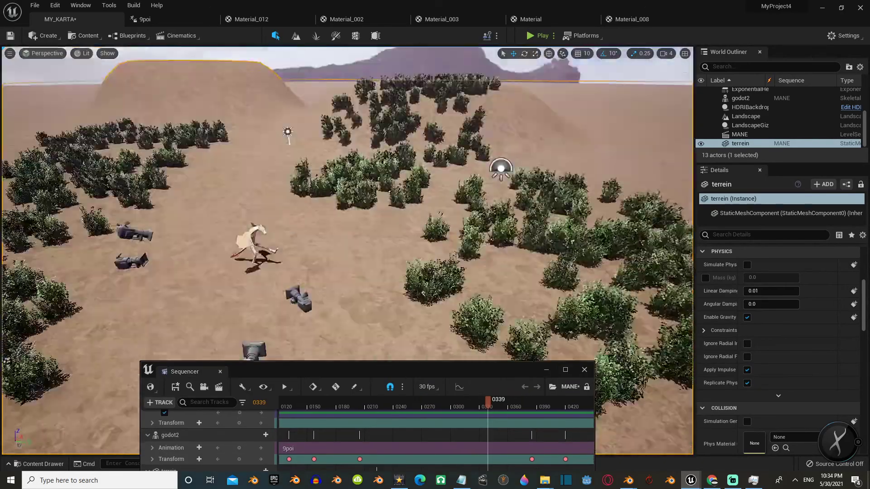
mouse_move(519, 342)
mouse_down()
mouse_move(423, 411)
mouse_move(403, 410)
mouse_up()
Step: Centre on the drone and play the sequence to preview it around frame 0381
key(f)
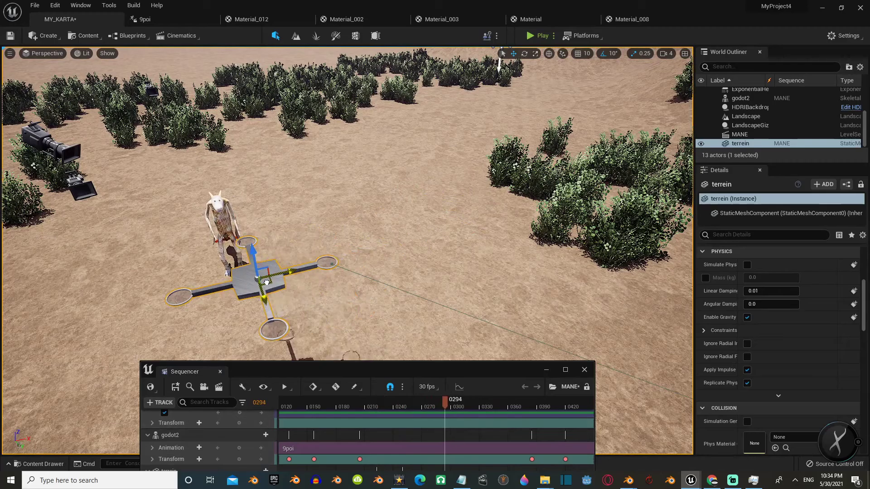
drag(317, 371, 307, 289)
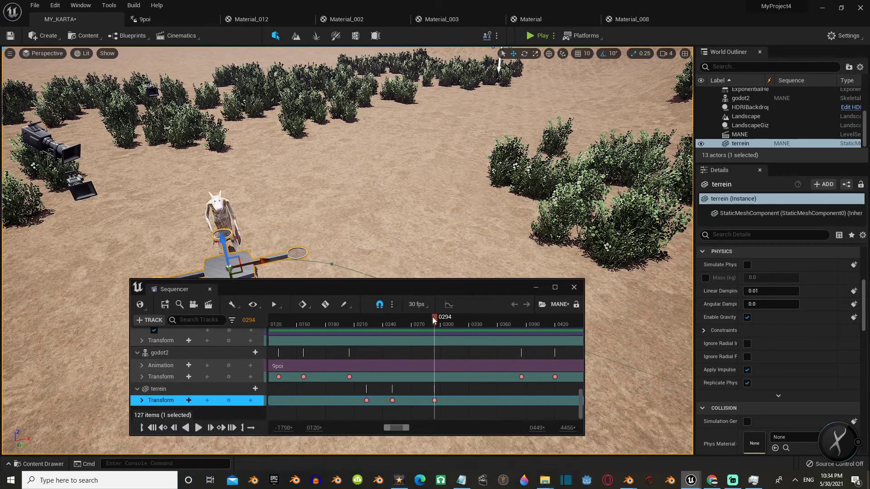
key(space)
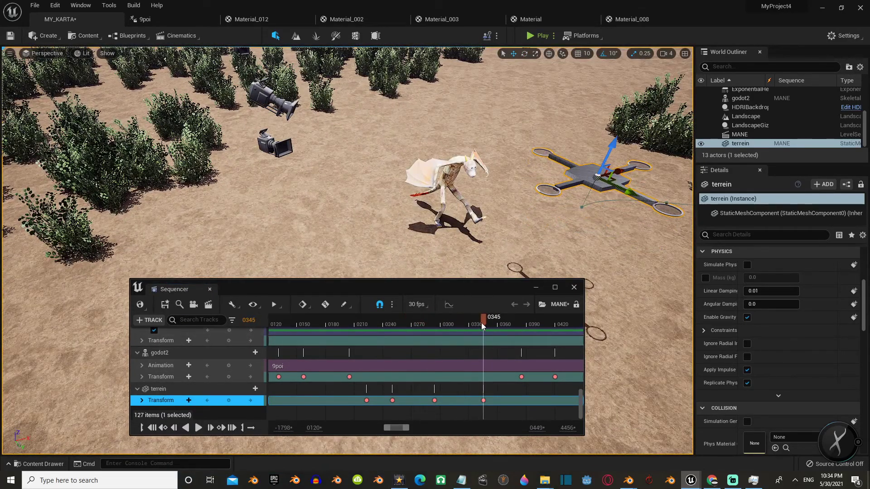
drag(482, 325, 562, 322)
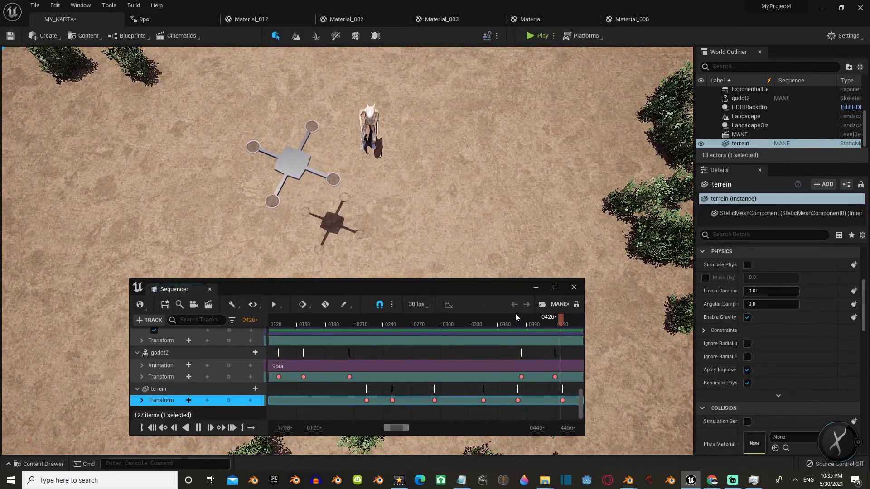
key(space)
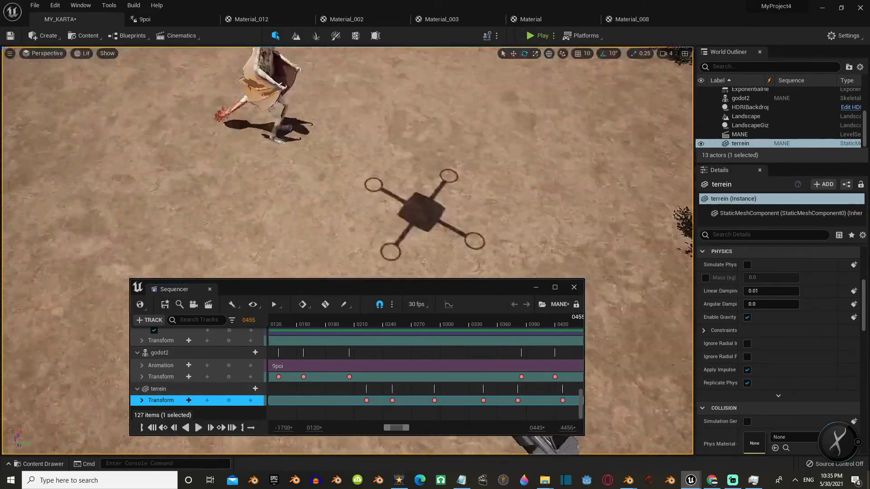
drag(400, 431, 406, 433)
Step: Move the terrain drone to key a new Transform at frame 655
click(513, 53)
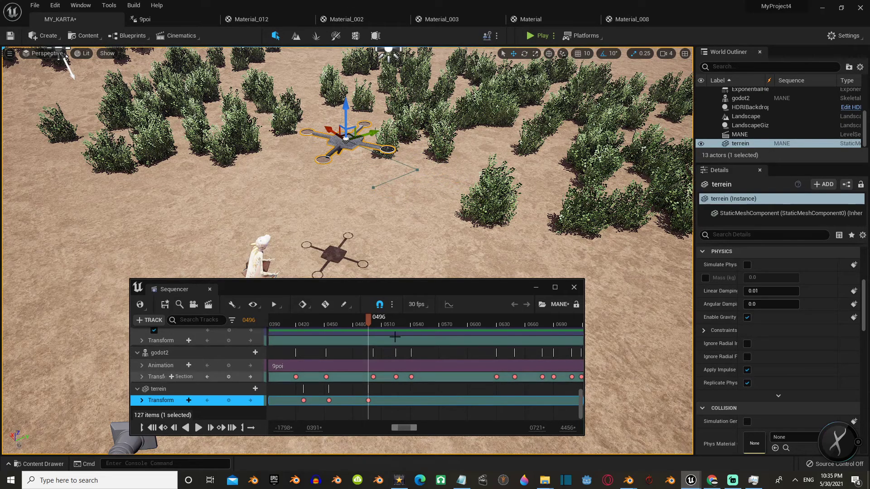
key(space)
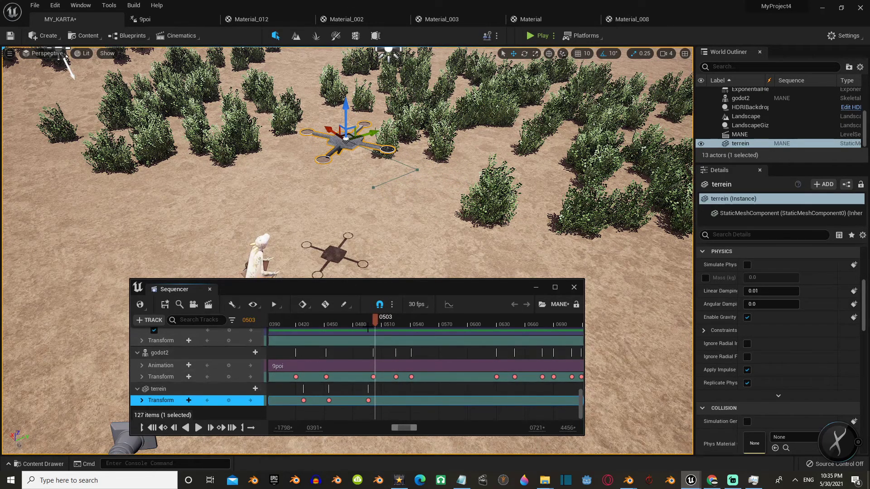
drag(349, 332, 395, 325)
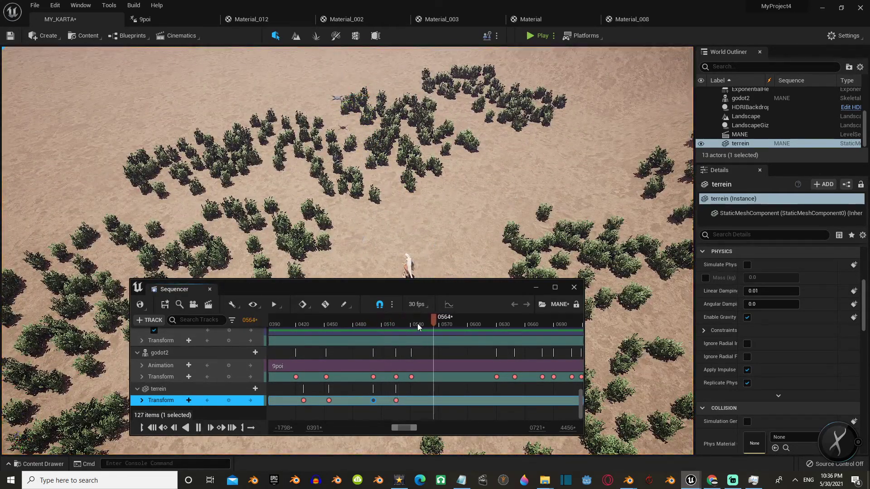
click(418, 323)
mouse_move(423, 238)
mouse_down()
mouse_move(261, 98)
mouse_move(134, 70)
mouse_up()
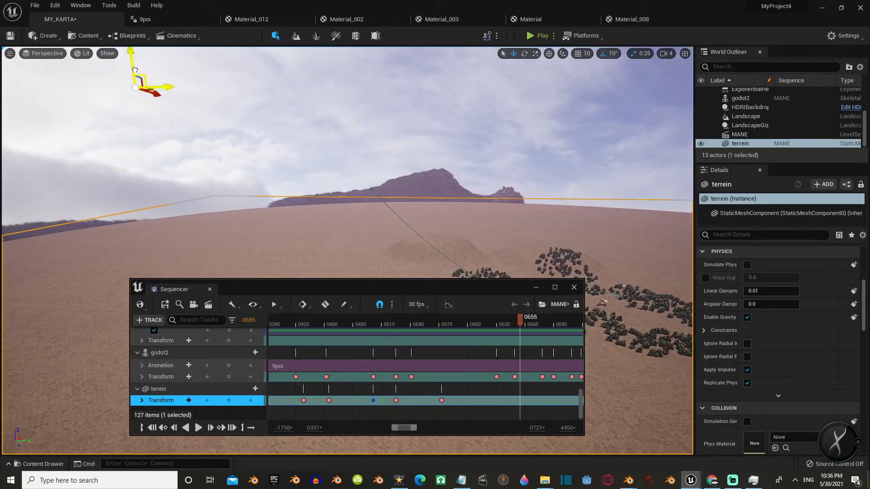
Step: Play the MANE sequence back from the start to review the drone's flight
drag(401, 327, 323, 324)
key(space)
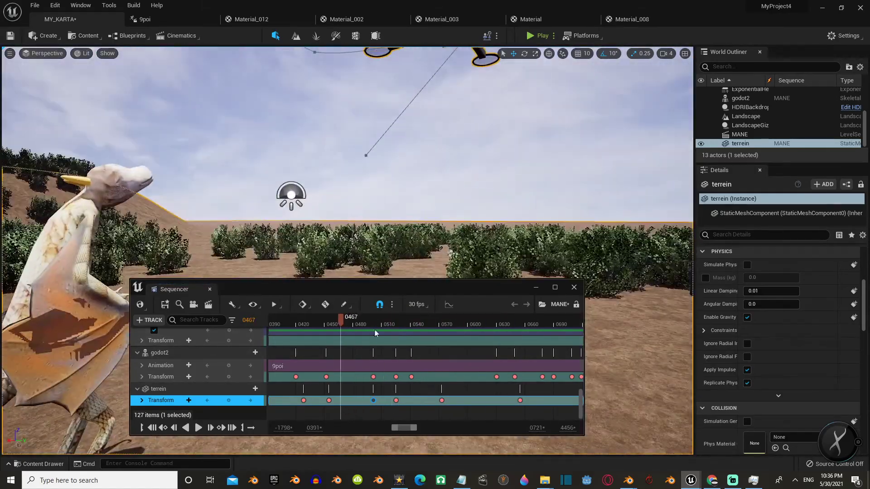
drag(331, 285, 332, 319)
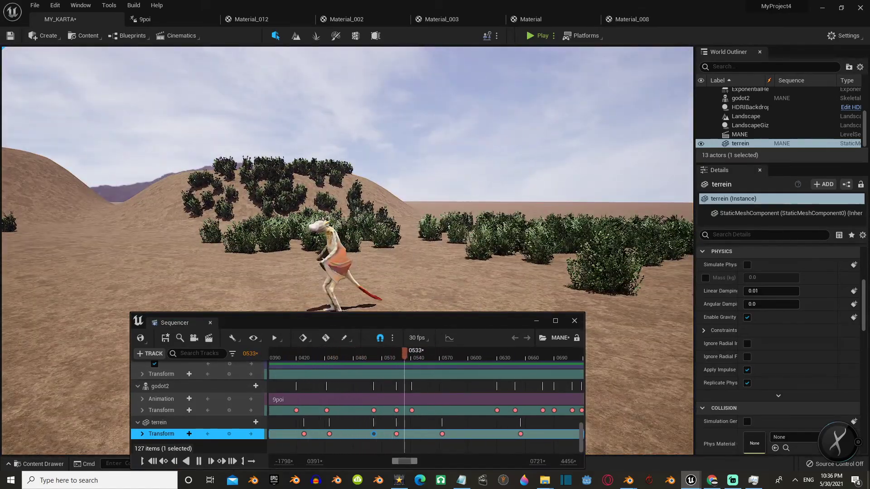
key(space)
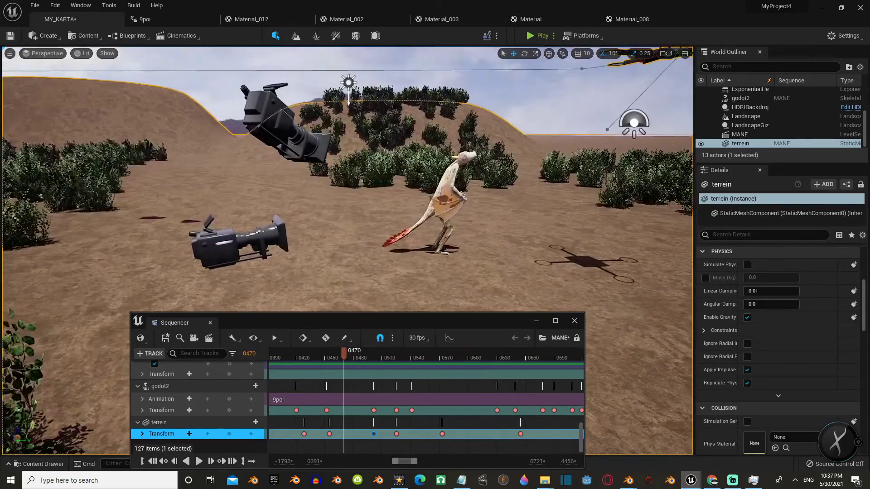
drag(317, 322, 304, 259)
drag(483, 290, 356, 296)
key(space)
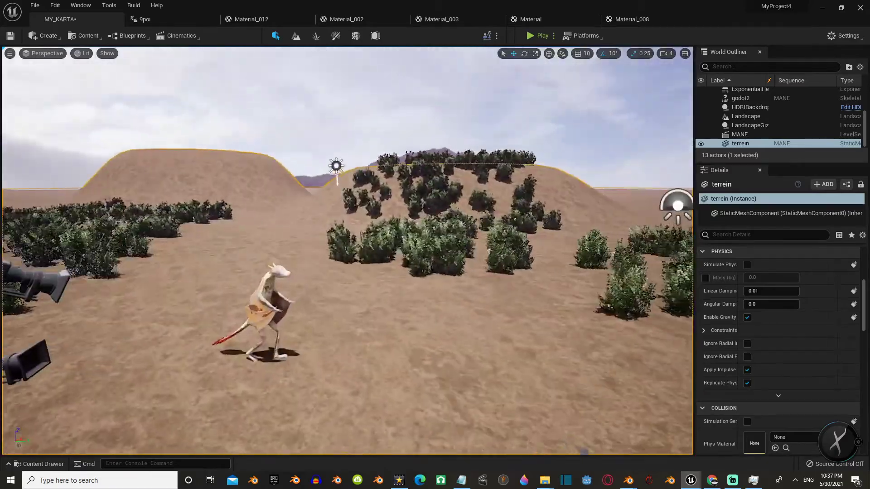
key(ctrl+space)
Step: Lock the viewport to the Cine Camera Actor and play the sequence
click(33, 307)
click(669, 464)
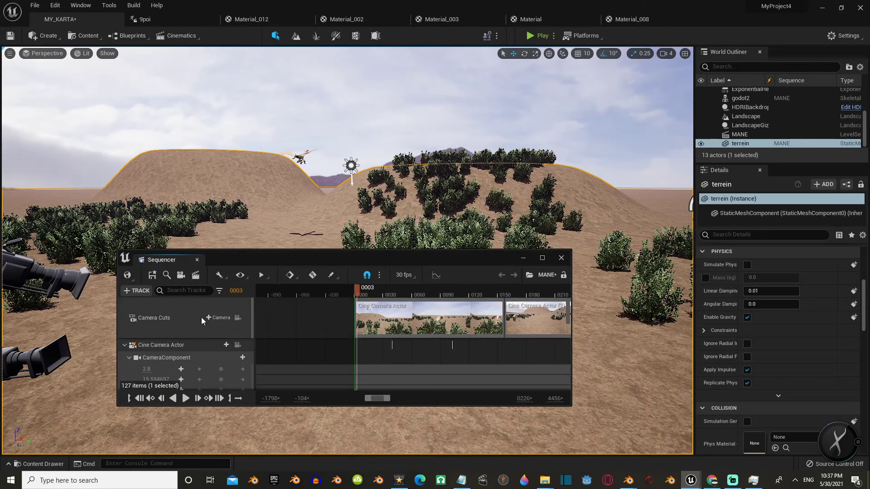
click(237, 345)
drag(317, 260, 321, 228)
key(space)
Step: Keep previewing the camera shots, stopping at frame 247 and replaying
mouse_move(258, 229)
mouse_down()
mouse_move(521, 301)
mouse_move(284, 251)
mouse_move(274, 197)
mouse_up()
scroll(456, 262, down, 5)
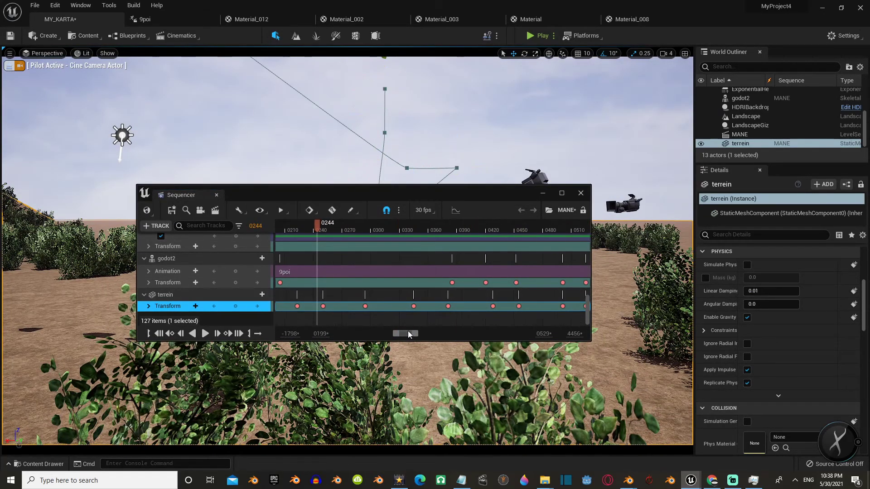
key(space)
mouse_move(355, 198)
mouse_down()
mouse_move(541, 218)
mouse_move(477, 238)
mouse_up()
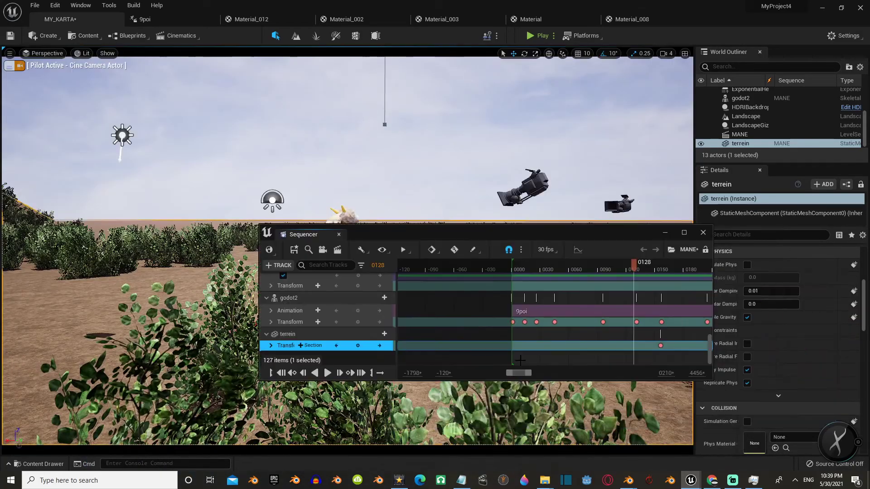
click(564, 271)
scroll(503, 277, up, 15)
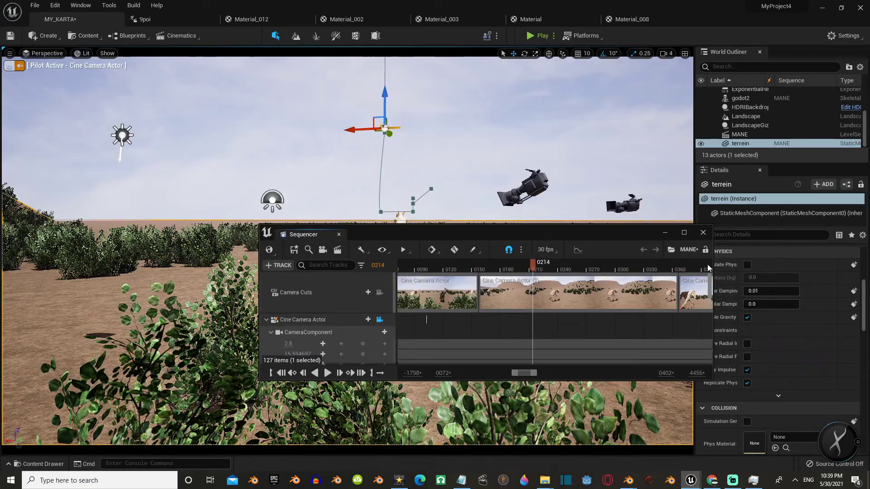
key(space)
mouse_move(520, 234)
mouse_down()
mouse_move(625, 299)
mouse_move(543, 294)
mouse_up()
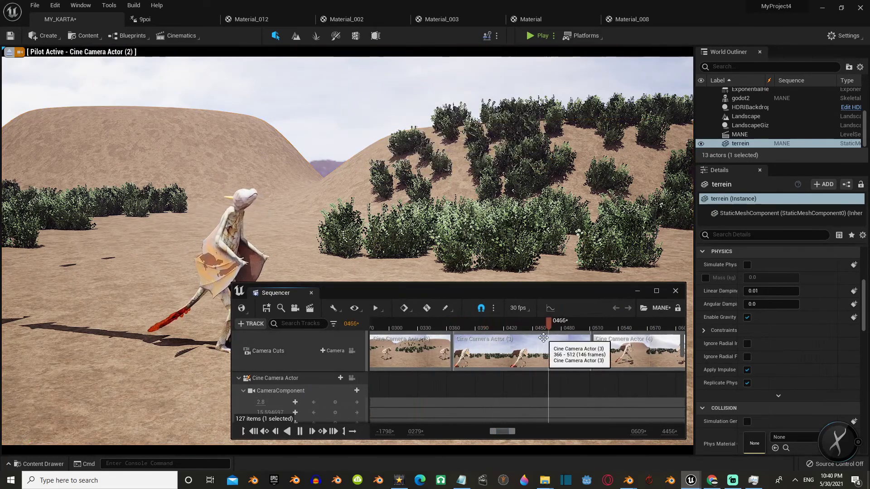
key(space)
Step: Look through Cine Camera Actor (3) and resume playback, then leave the camera view
click(43, 53)
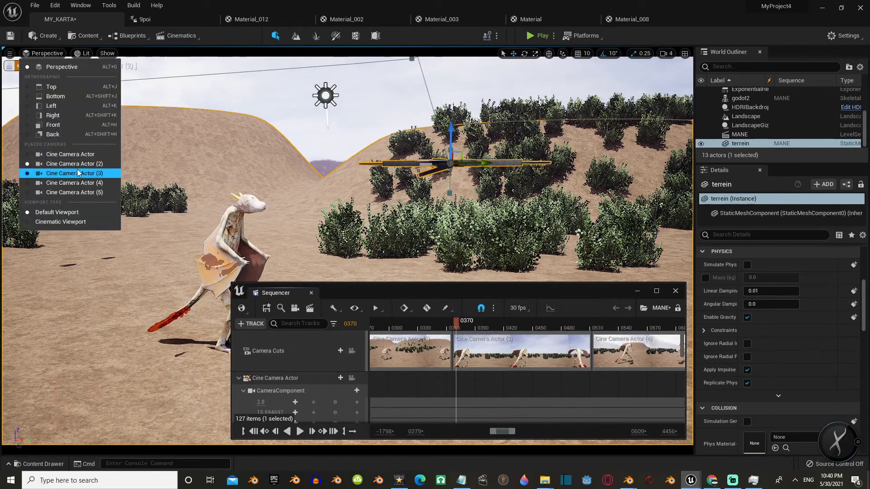
click(45, 183)
key(space)
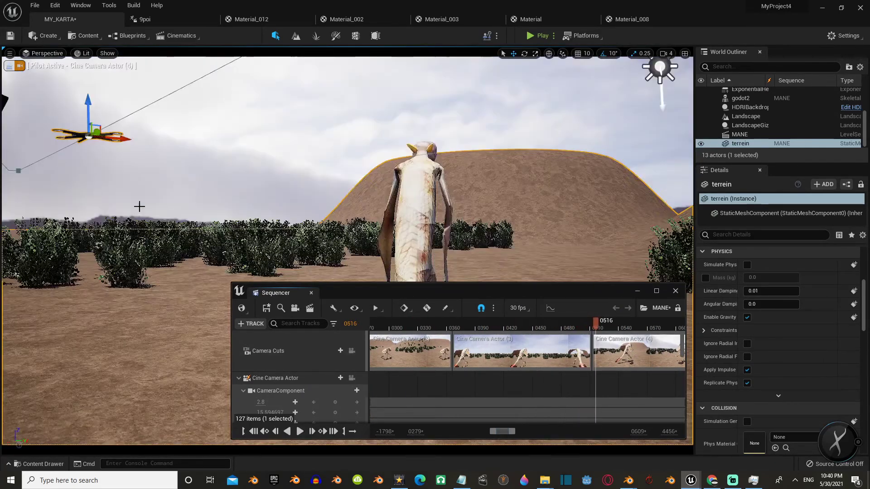
drag(479, 292, 403, 264)
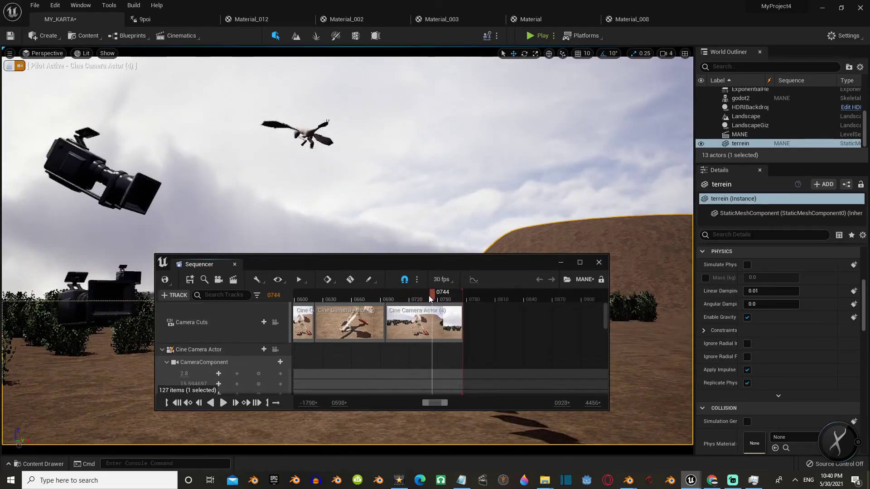
right_drag(399, 218, 398, 217)
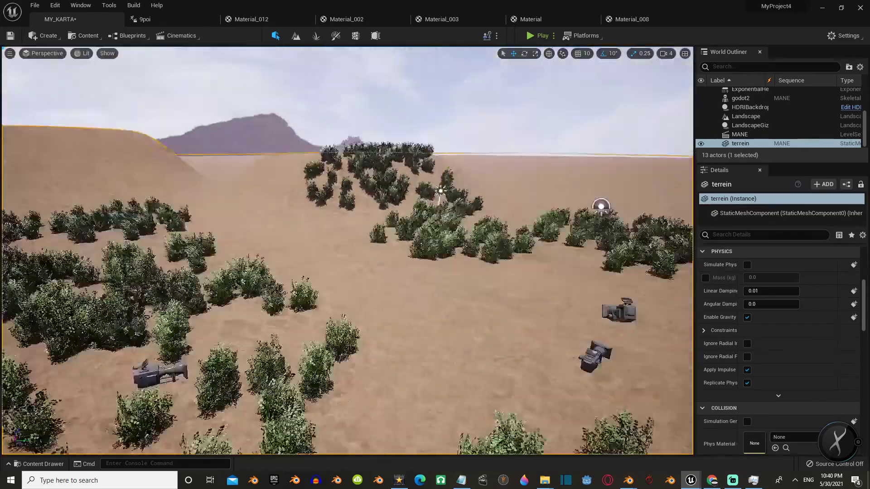
Step: Import PRIRODA.wav into StarterContent/Audio and drop it onto the Sequencer timeline
key(ctrl+space)
mouse_move(732, 479)
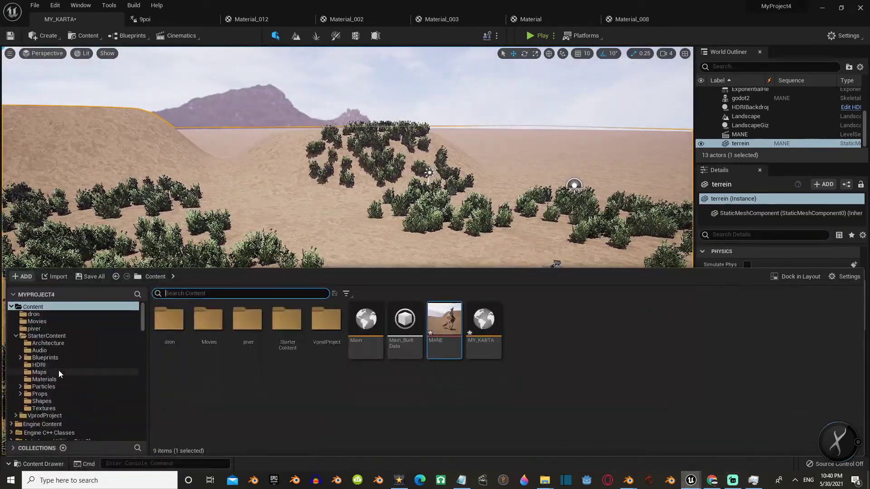
click(44, 379)
click(540, 450)
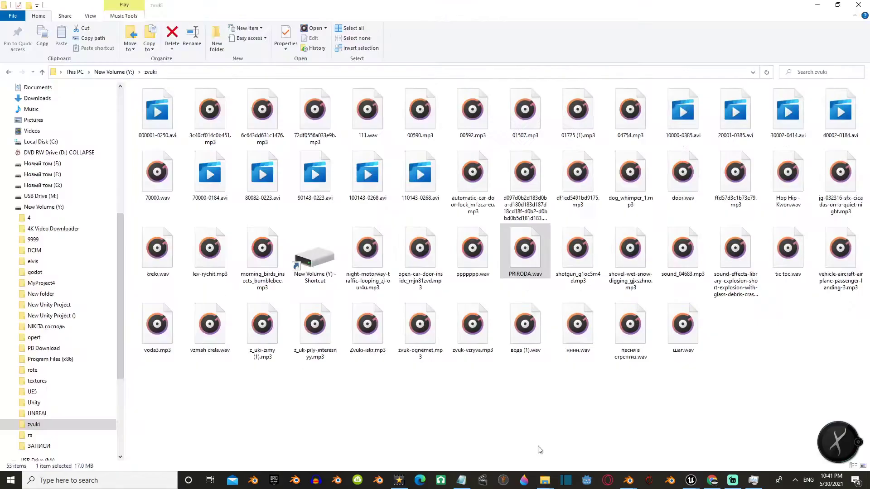
drag(670, 247, 548, 385)
click(724, 319)
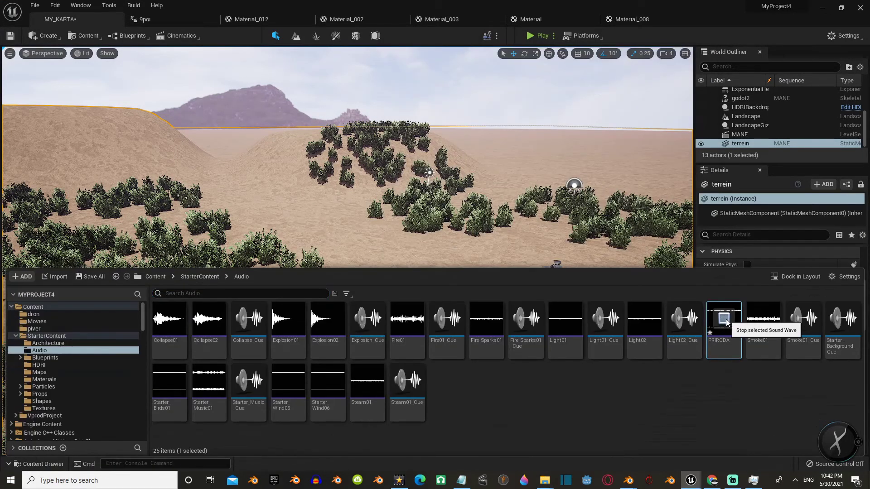
click(686, 485)
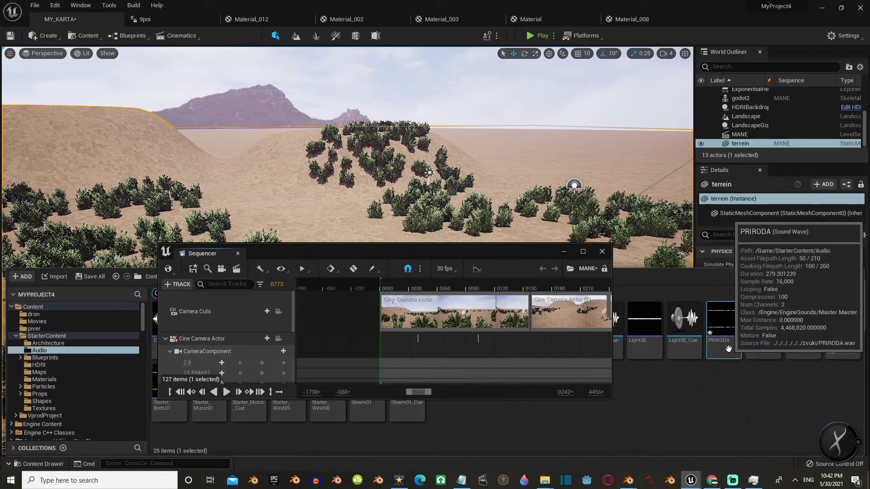
mouse_move(723, 319)
mouse_down()
mouse_move(548, 353)
mouse_move(599, 351)
mouse_up()
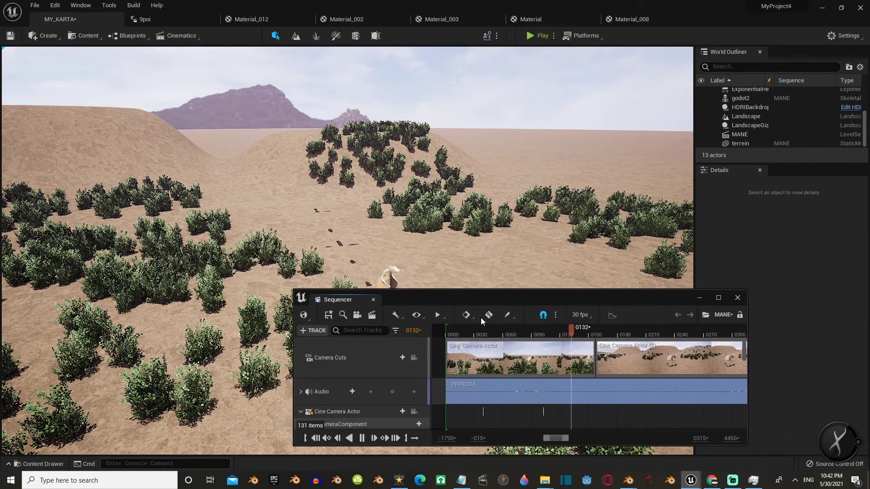
Step: Pilot the Cine Camera Actor, set the frame to 26 and play the opening with PRIRODA audio
click(374, 439)
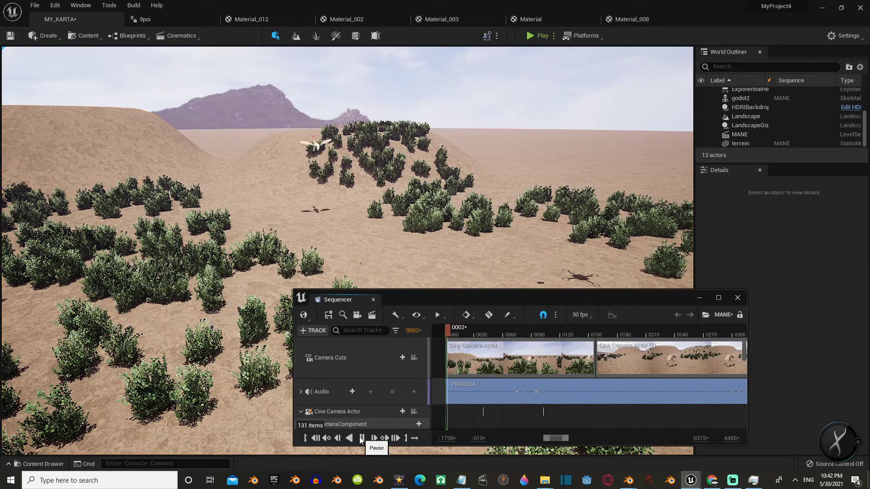
click(361, 439)
click(483, 333)
click(42, 53)
click(68, 171)
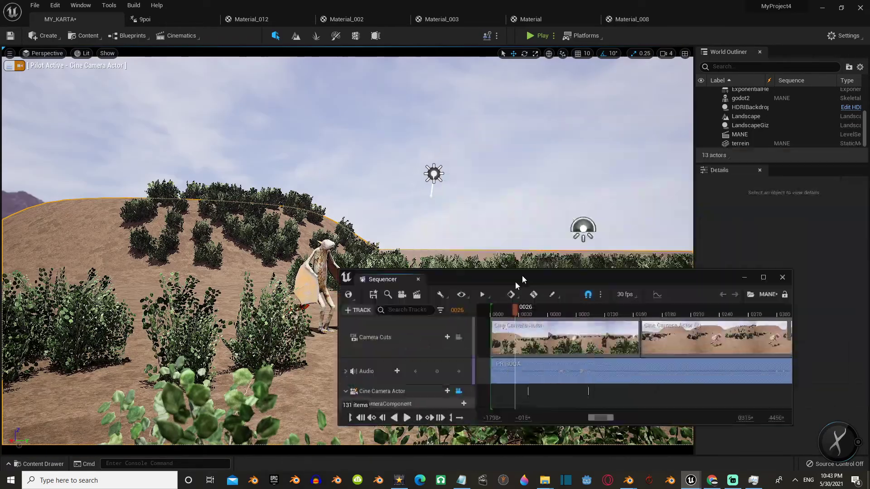
mouse_move(499, 297)
mouse_down()
mouse_move(615, 198)
mouse_move(570, 268)
mouse_up()
click(588, 235)
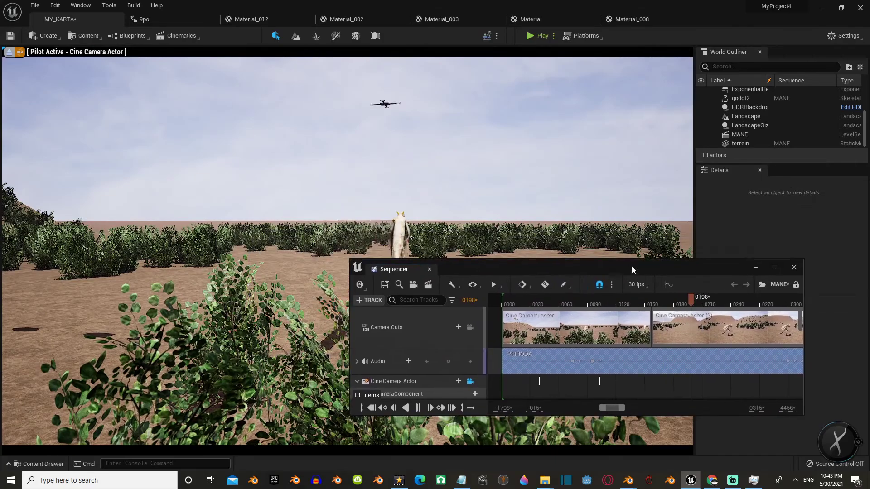
click(506, 299)
Step: Add the шаг sound to the sequence on a new audio track
click(492, 268)
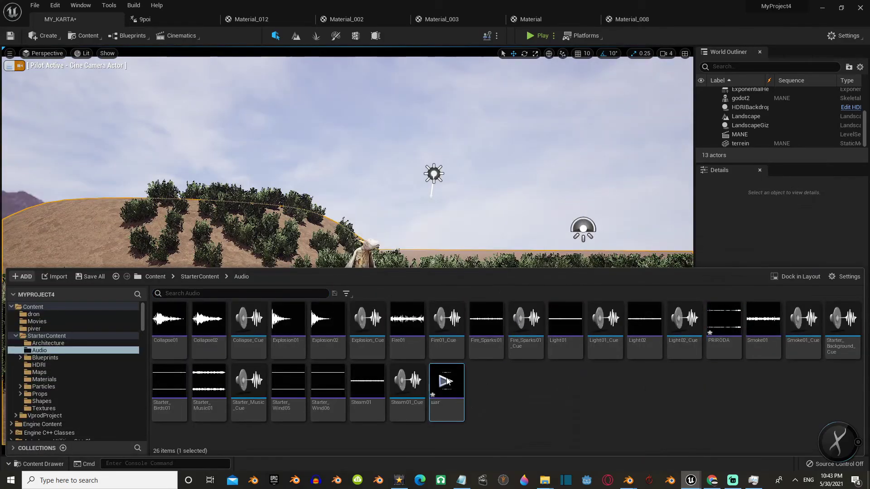
click(487, 272)
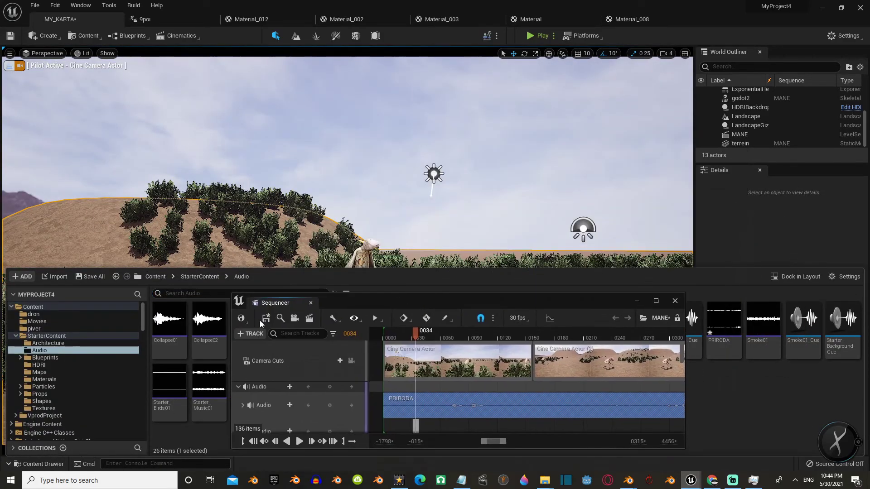
drag(486, 272, 367, 305)
ctrl+scroll(451, 426, up, 5)
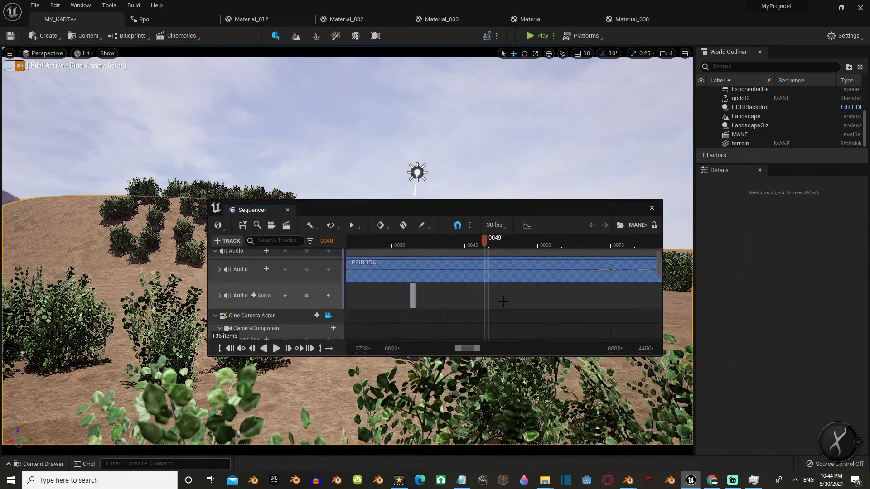
drag(423, 243, 474, 328)
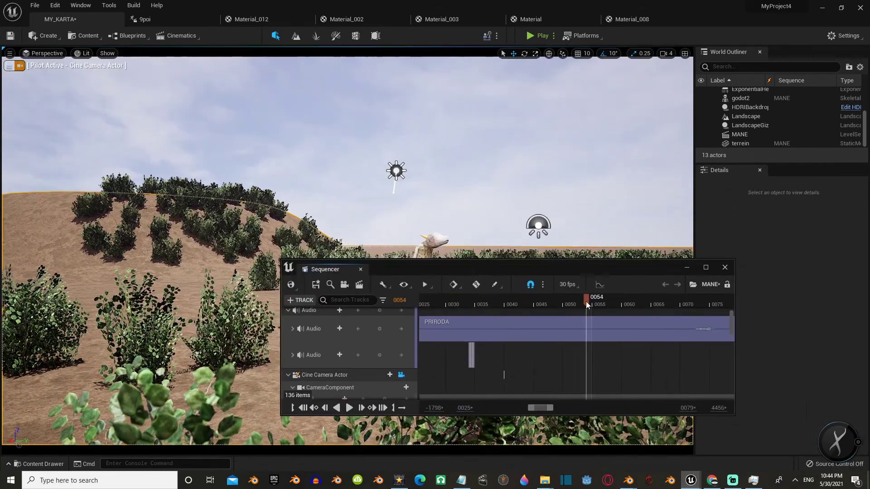
Step: Set the playhead to frame 30 and play the cinematic, scrubbing back to an earlier shot
ctrl+scroll(474, 328, up, 4)
drag(492, 270, 624, 201)
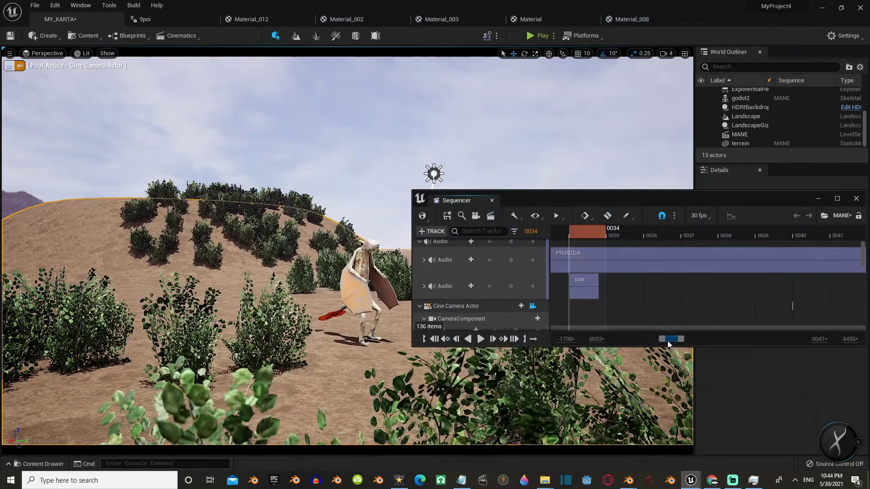
ctrl+scroll(815, 281, down, 6)
click(737, 236)
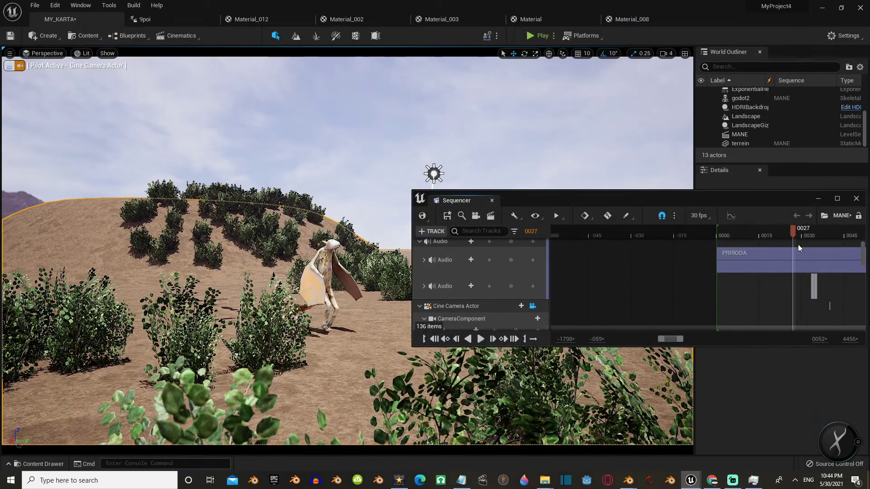
ctrl+scroll(799, 247, up, 3)
click(823, 237)
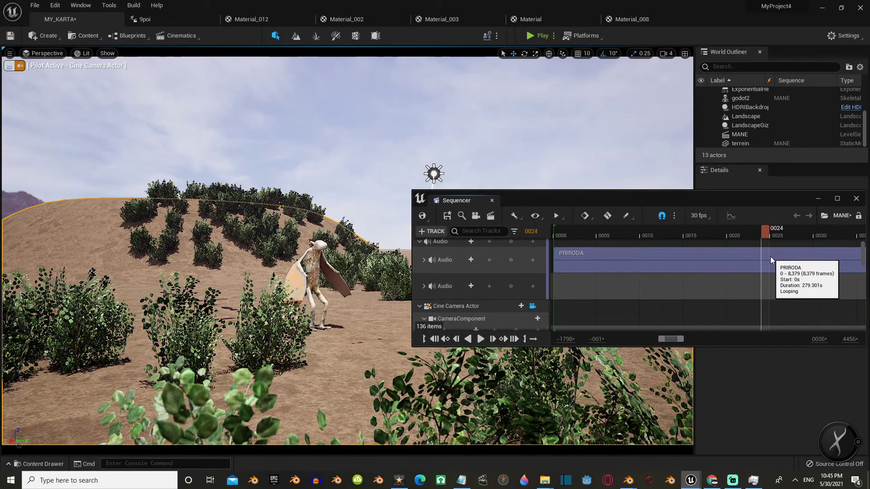
ctrl+scroll(780, 256, up, 2)
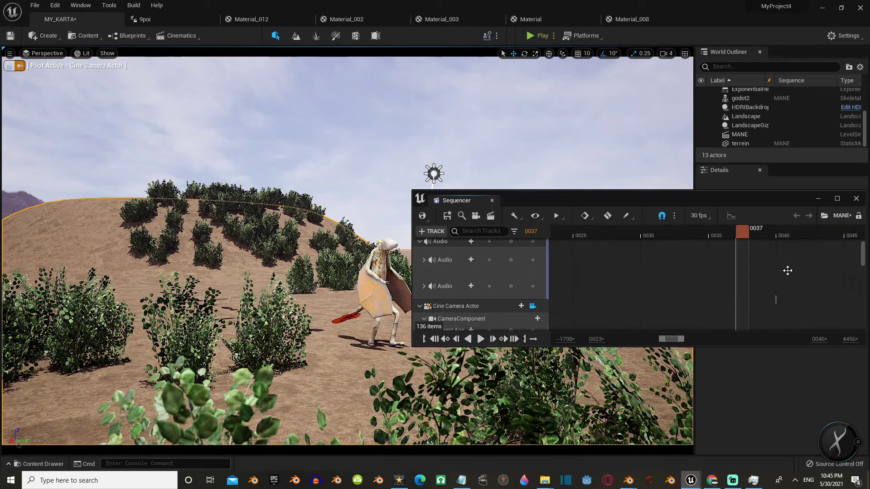
ctrl+scroll(830, 235, down, 3)
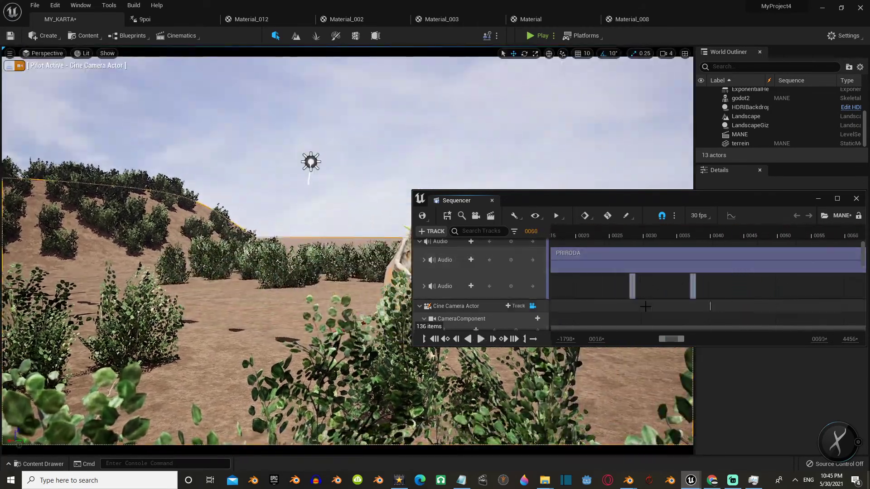
ctrl+scroll(646, 307, down, 10)
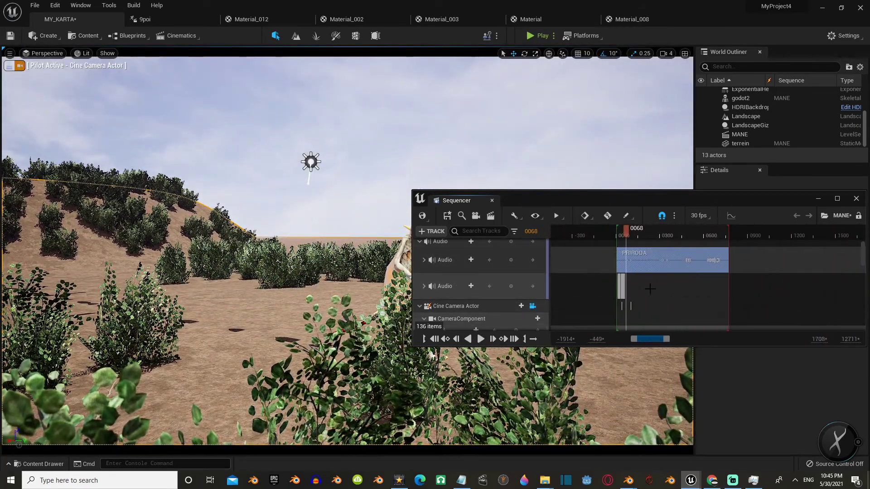
key(space)
drag(614, 201, 584, 296)
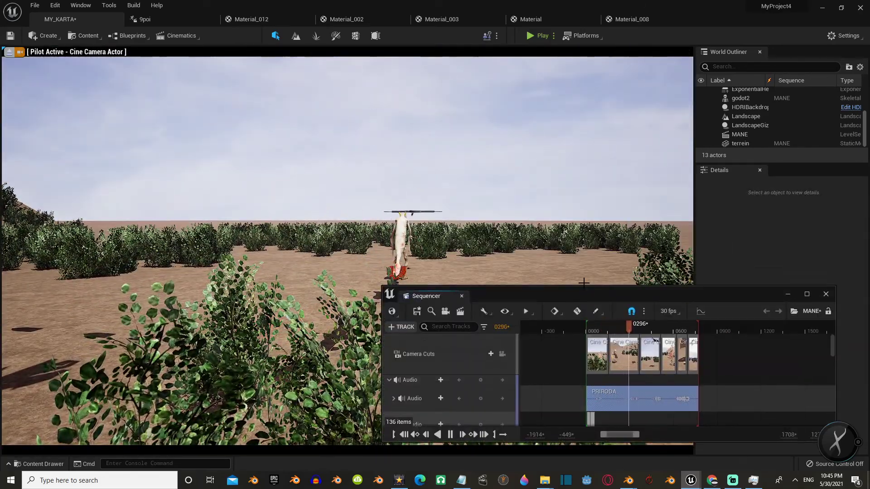
click(598, 324)
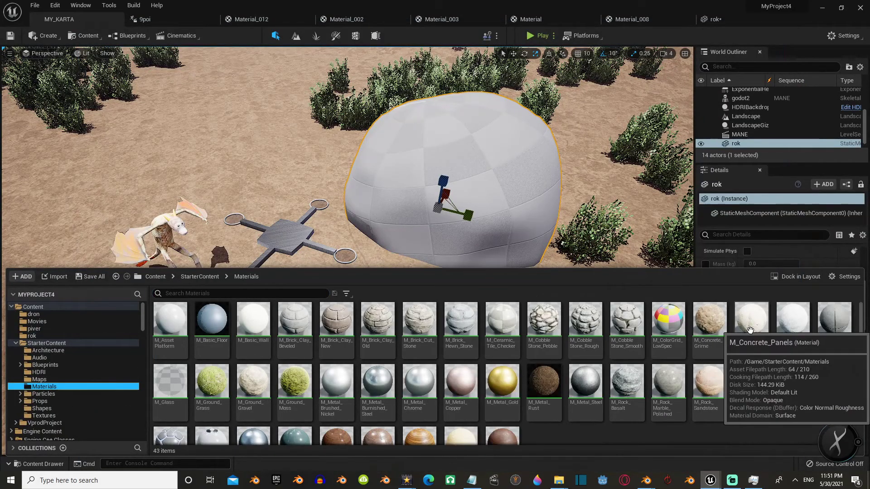
Step: Apply M_Concrete_Panels from StarterContent/Materials to the rok boulder
drag(752, 381, 756, 267)
key(ctrl+space)
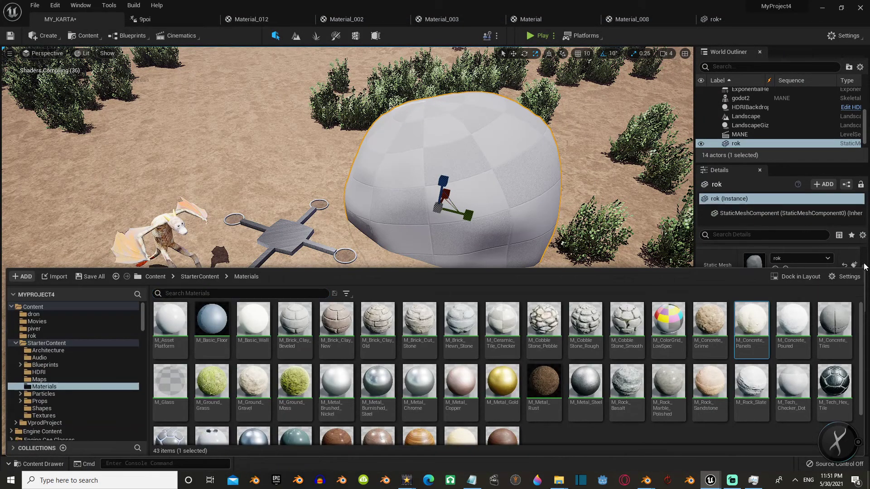
key(ctrl+space)
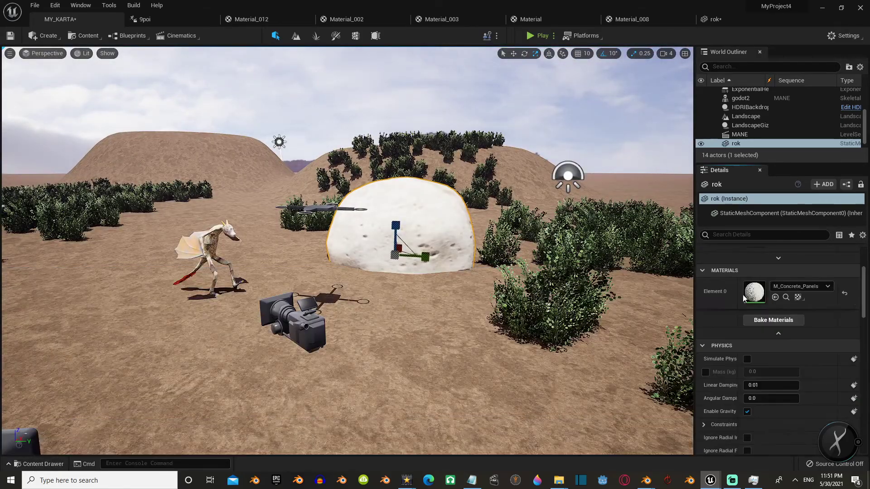
Step: Create NewMaterial in the rok folder and import the rock texture
click(743, 294)
right_click(358, 365)
click(386, 195)
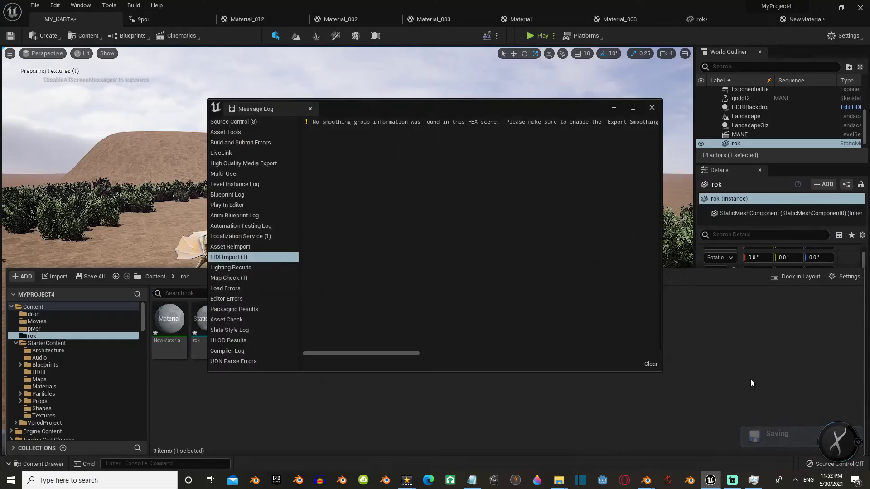
drag(720, 449, 253, 312)
Step: Wire the tttr texture's RGB into NewMaterial's Base Color and return to the level
double_click(254, 315)
click(70, 20)
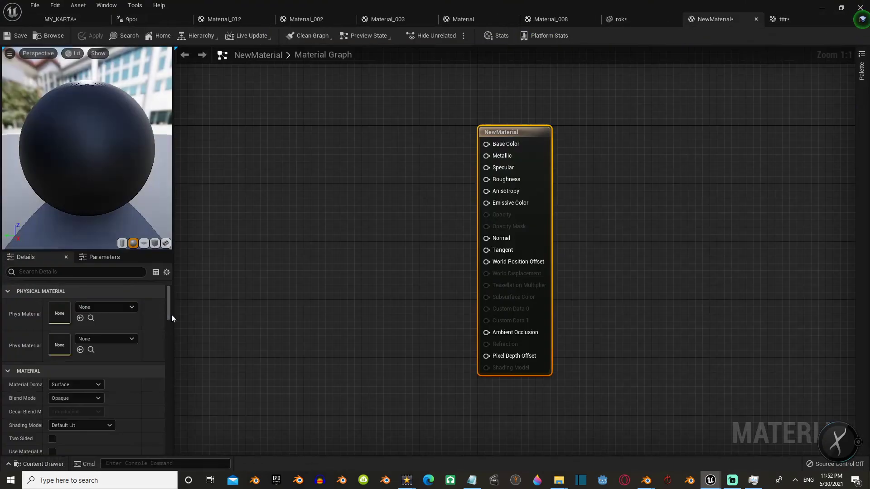
key(ctrl+space)
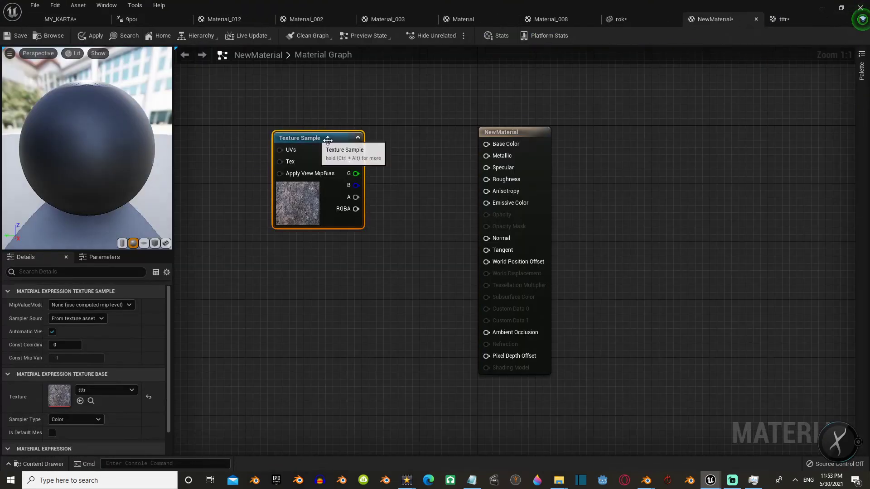
drag(356, 150, 487, 144)
click(65, 19)
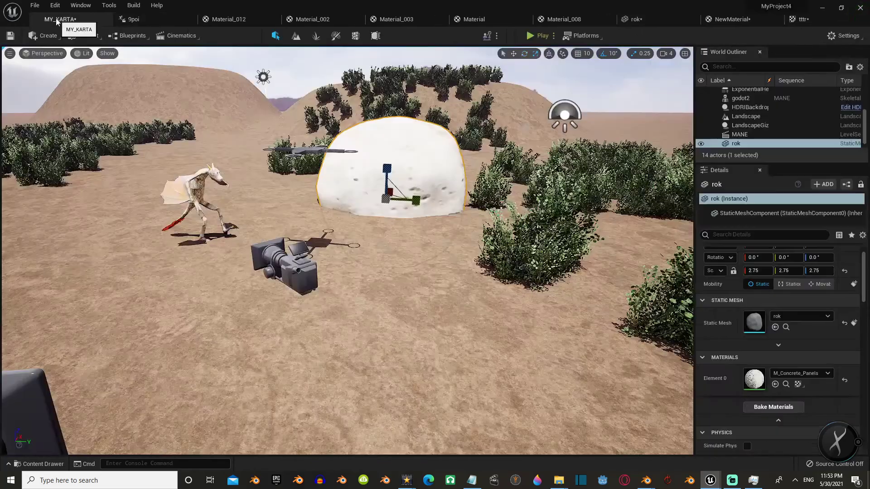
click(43, 464)
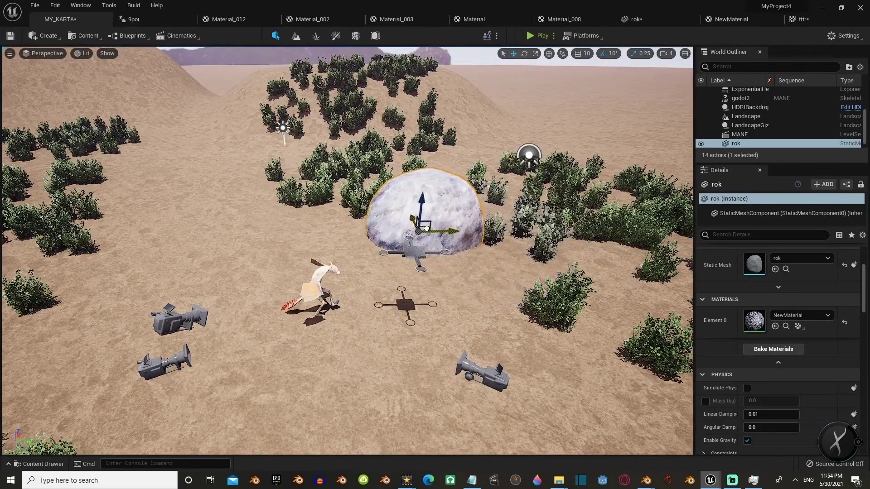
Step: Alt-drag the boulder into copies rok2–rok5, then view through the cinematic camera
alt+drag(420, 232, 625, 238)
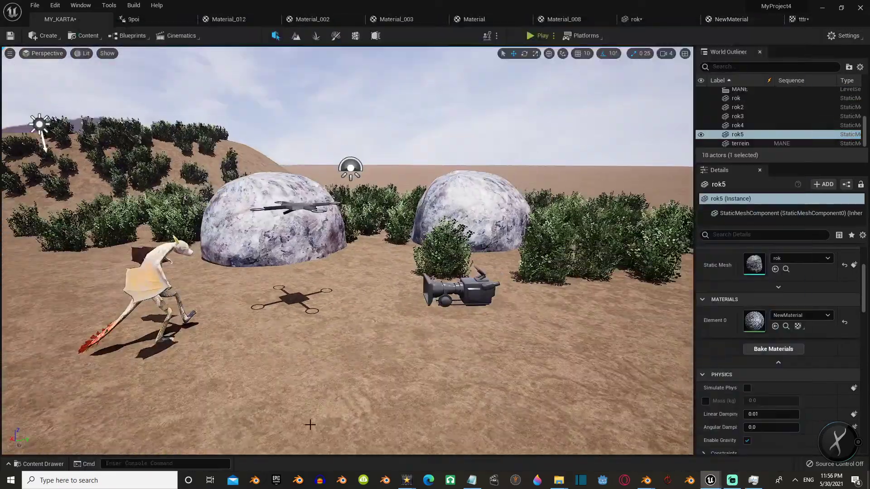
click(43, 53)
click(101, 186)
click(443, 359)
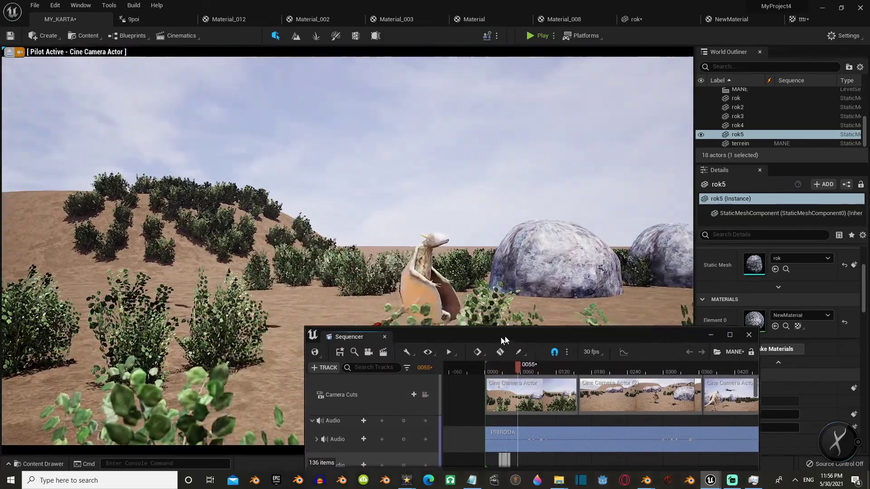
Step: Scrub to a later camera shot and play the cinematic briefly
drag(363, 323, 520, 272)
drag(607, 301, 689, 300)
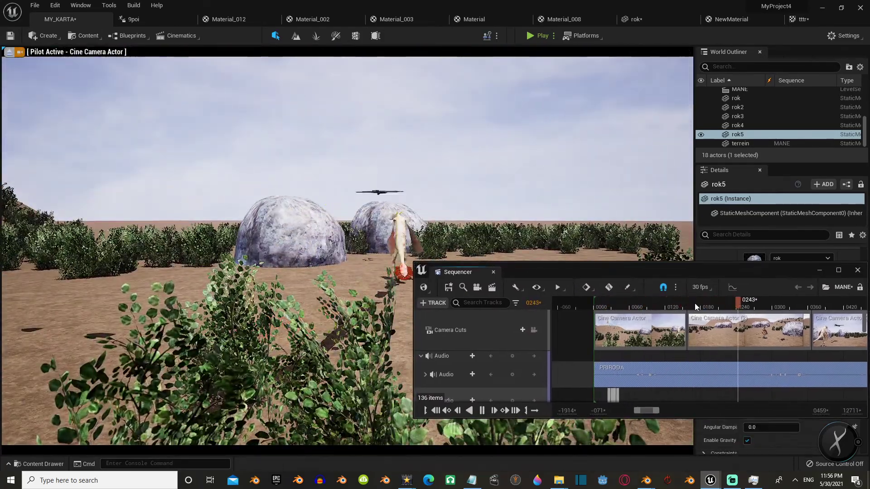
key(space)
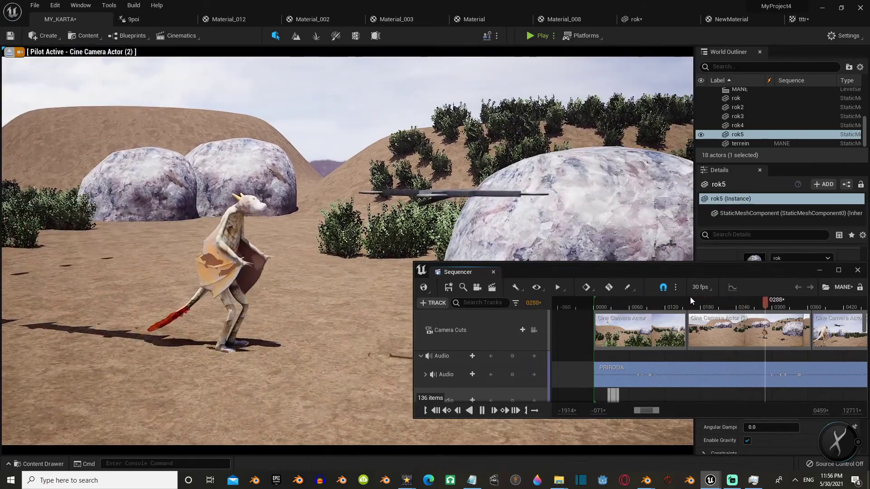
key(space)
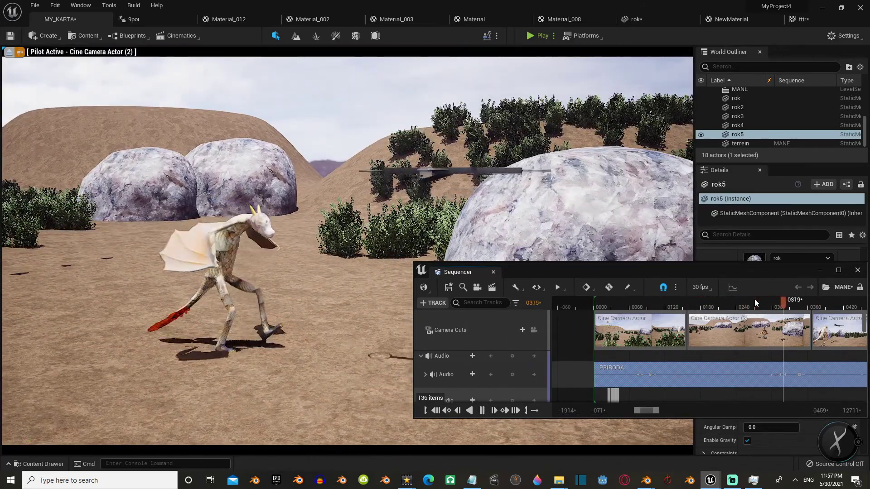
Step: Resume playback from a later frame, then duplicate rok5 upward as an upright rok6
drag(711, 275, 623, 259)
click(536, 286)
key(space)
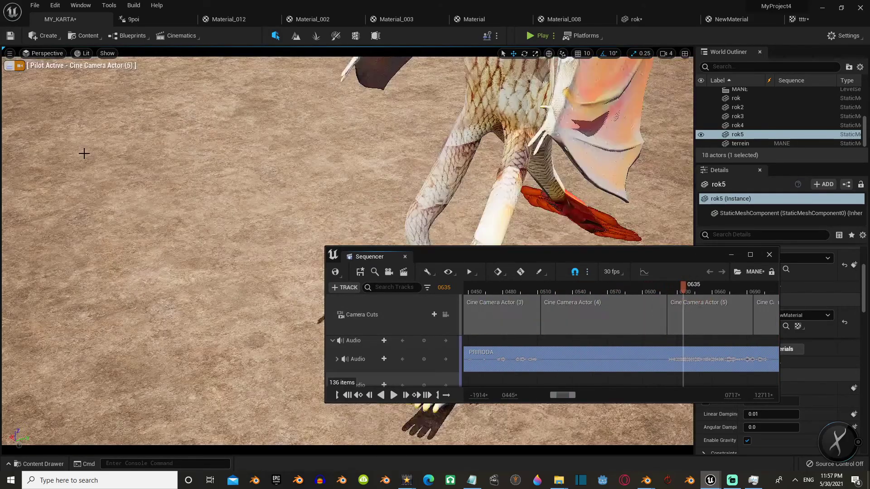
drag(544, 257, 368, 302)
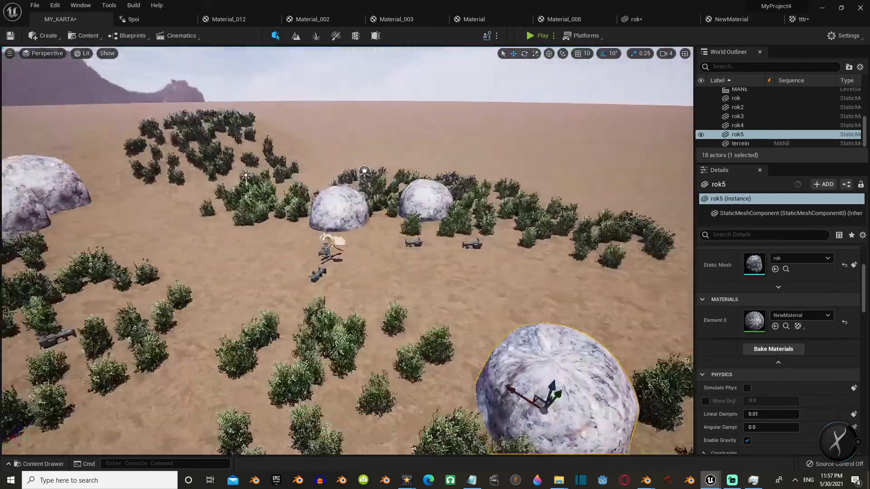
right_drag(382, 252, 382, 252)
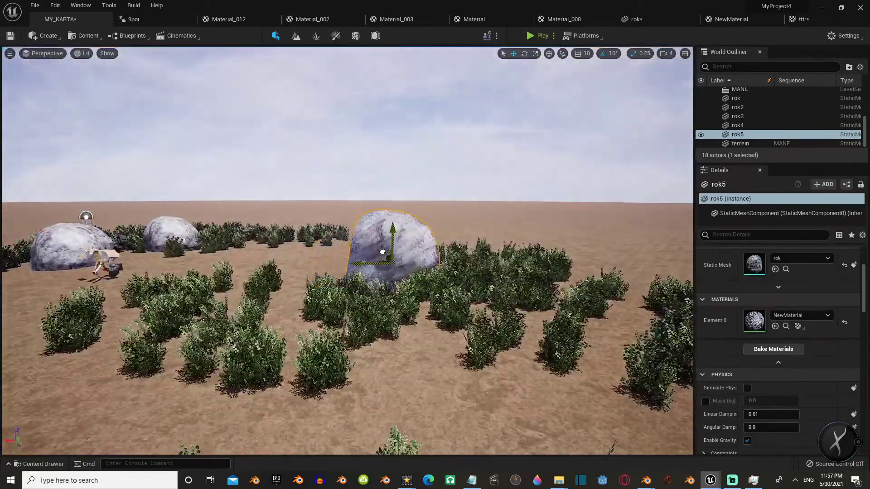
alt+drag(382, 252, 404, 186)
Step: Add the raised boulder copy rok6 to the cinematic sequence as an actor track
click(168, 333)
mouse_move(217, 195)
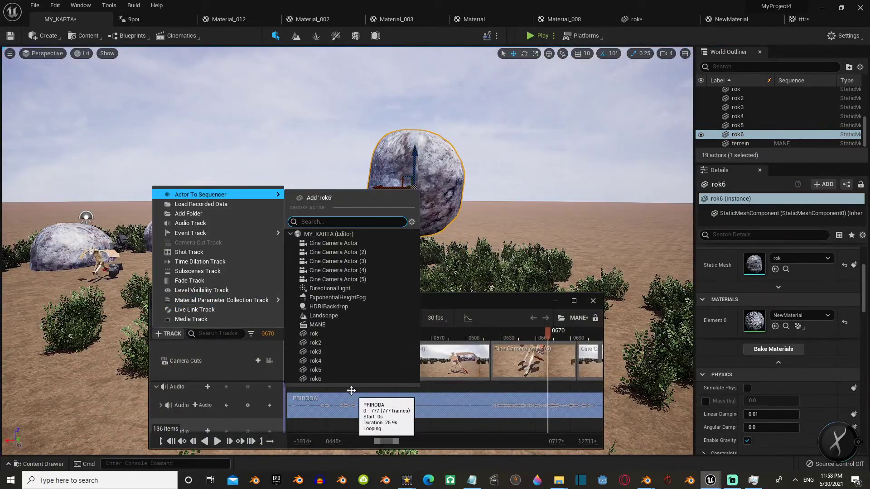
click(316, 379)
click(268, 379)
mouse_move(317, 276)
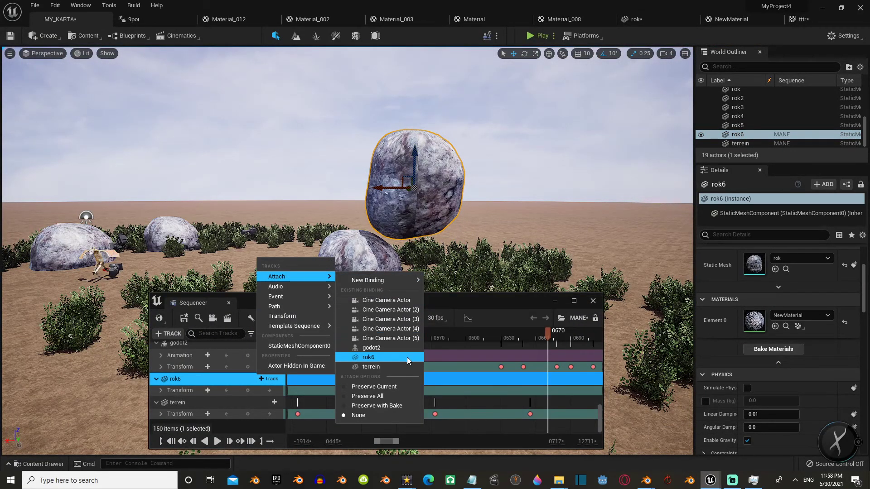
Step: Open godot2's skeletal mesh and step down its Skeleton Tree to the leg bones
click(379, 367)
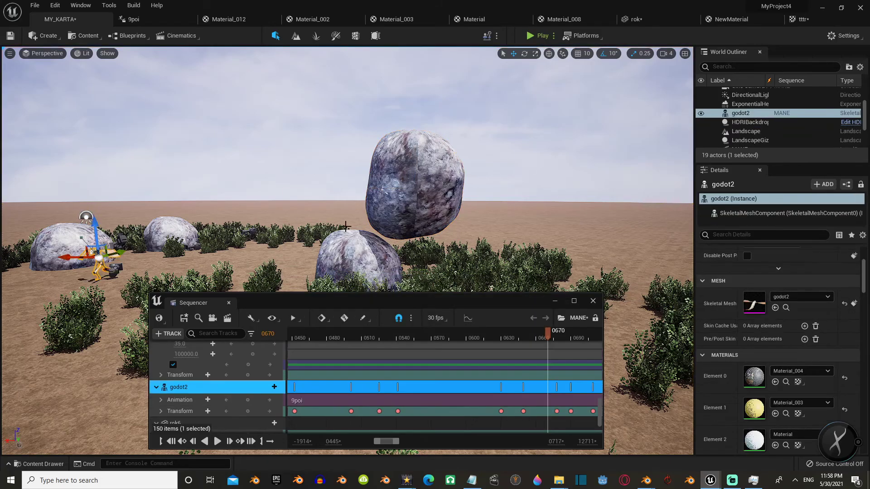
double_click(754, 304)
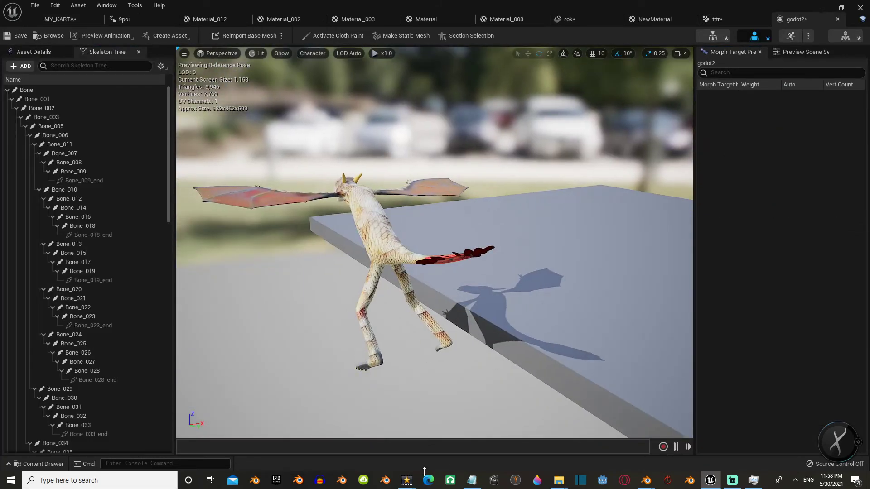
drag(352, 181, 408, 190)
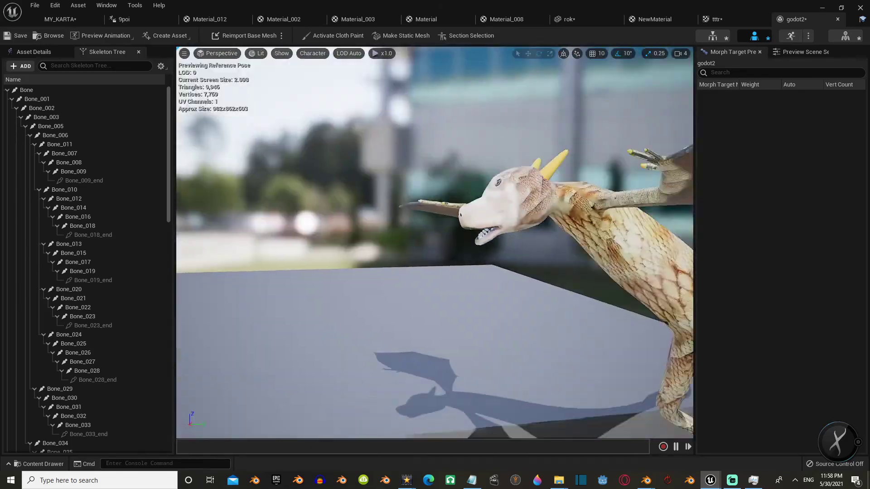
drag(272, 254, 312, 255)
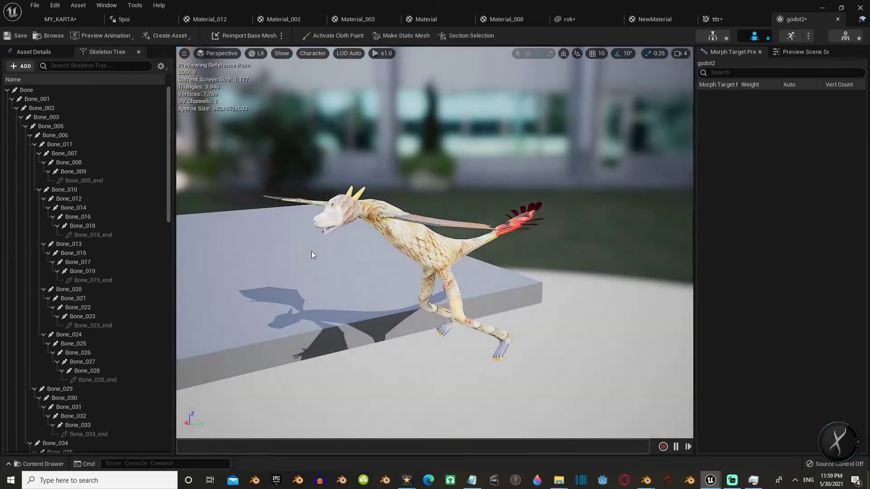
key(Down)
key(Down)
key(Down)
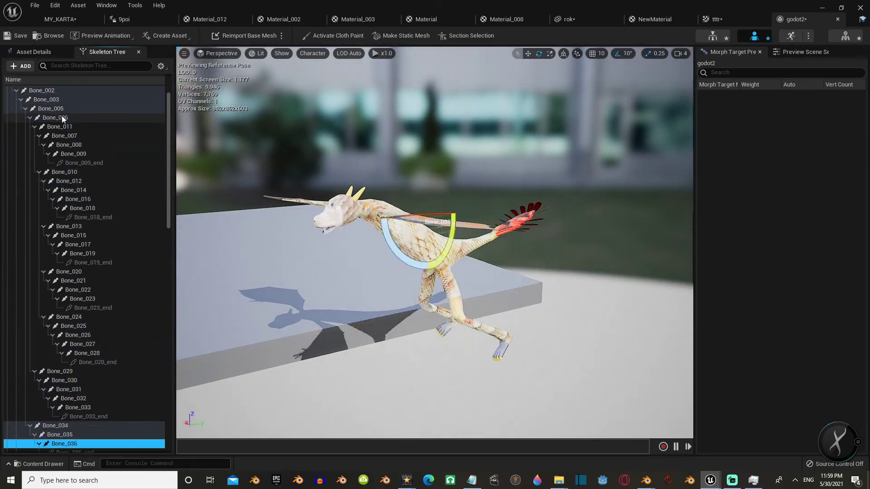
key(Down)
key(Down)
key(Down)
key(Down)
key(Down)
key(Down)
key(Down)
key(Down)
key(Down)
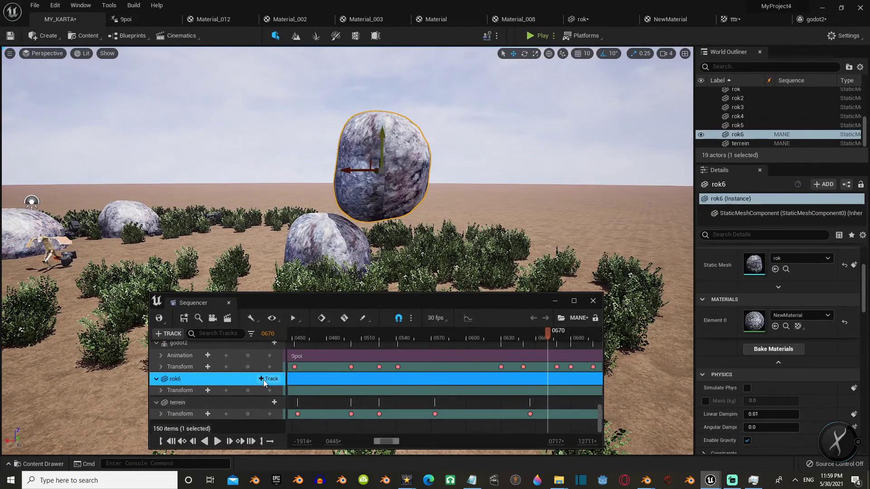
Step: Attach rok6 to the godot2 creature's Bone_076
click(265, 380)
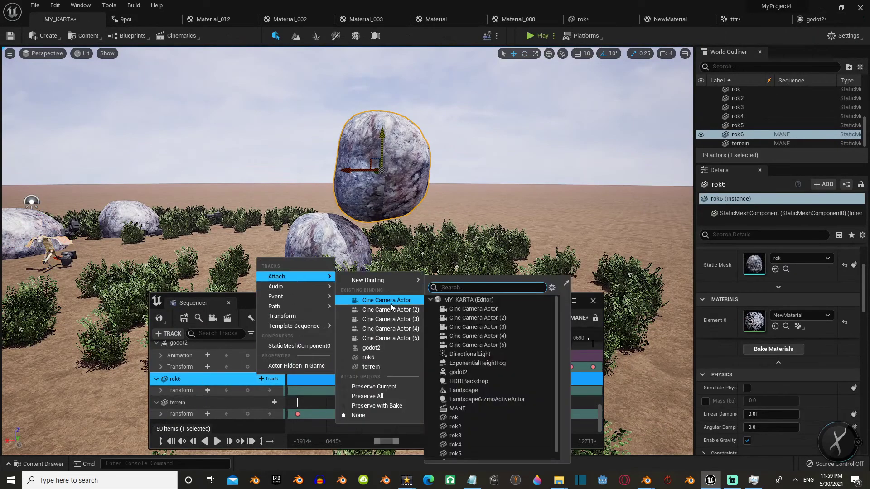
click(391, 304)
text(07)
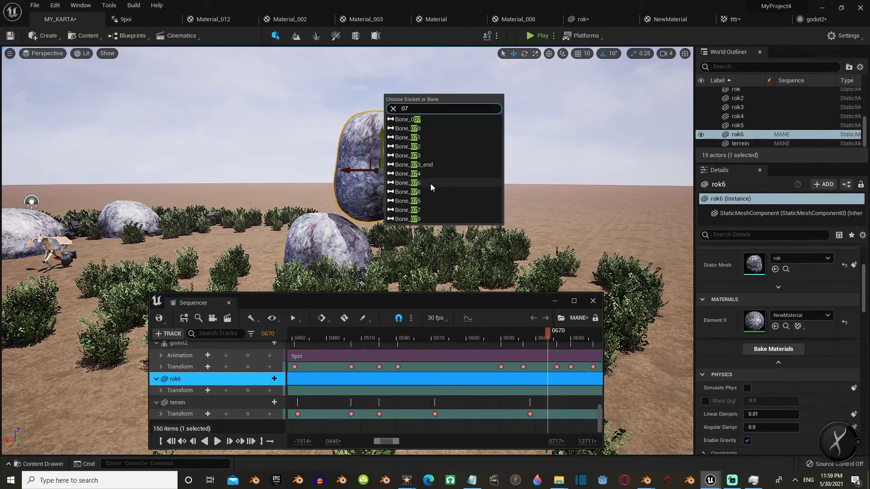
click(431, 184)
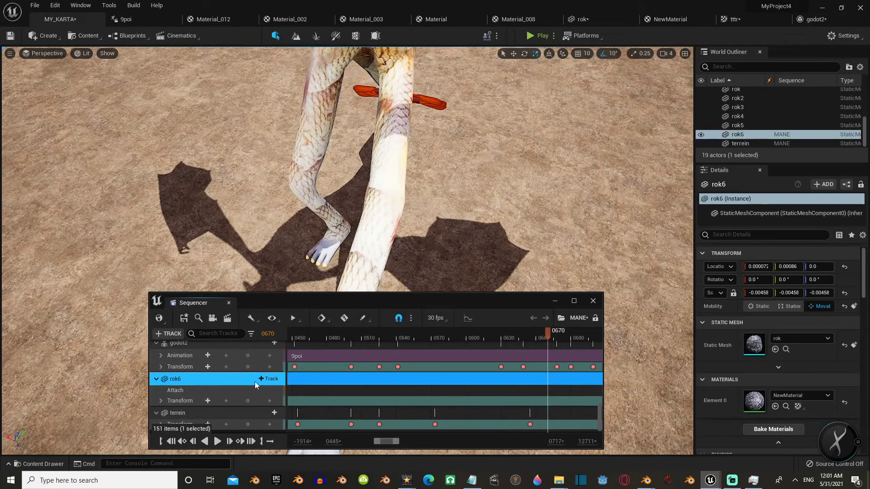
Step: Replace rok6's attach track with a new one targeting godot2's Bone_079
click(246, 390)
key(Delete)
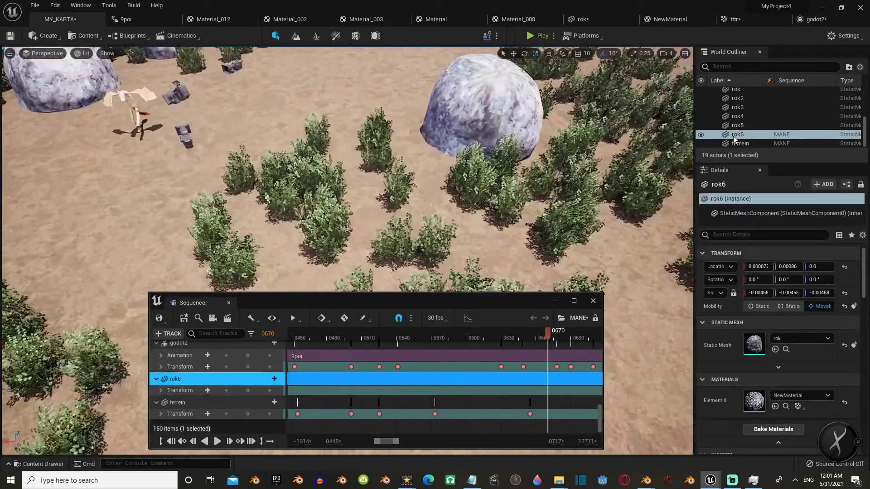
click(275, 378)
mouse_move(318, 272)
click(376, 305)
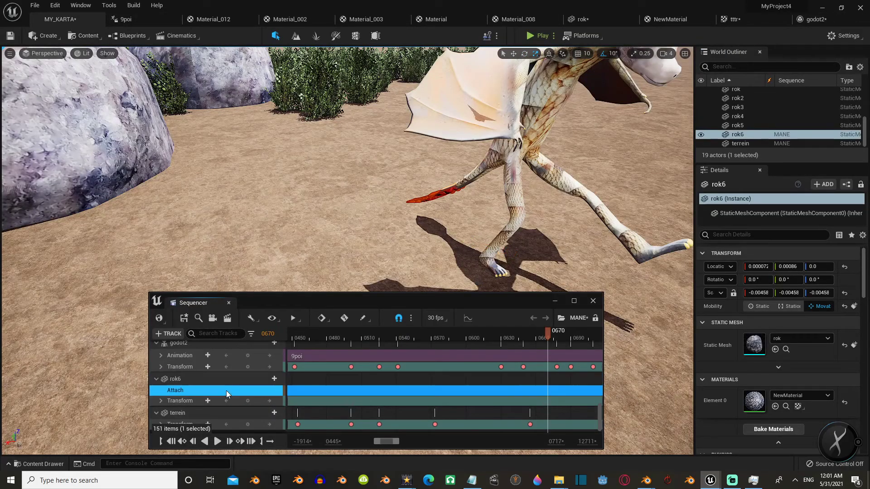
right_click(227, 391)
click(292, 278)
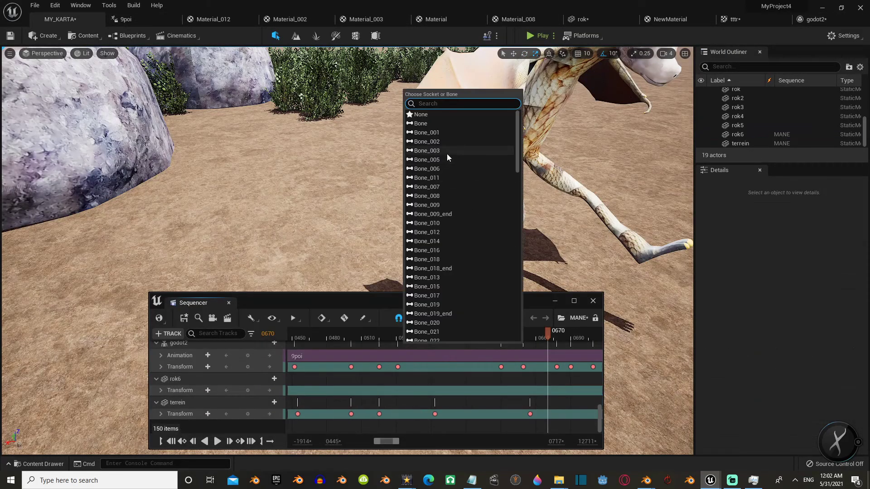
text(079)
click(435, 113)
Step: Scrub the sequence back and frame the rock to check the creature carries it
click(332, 337)
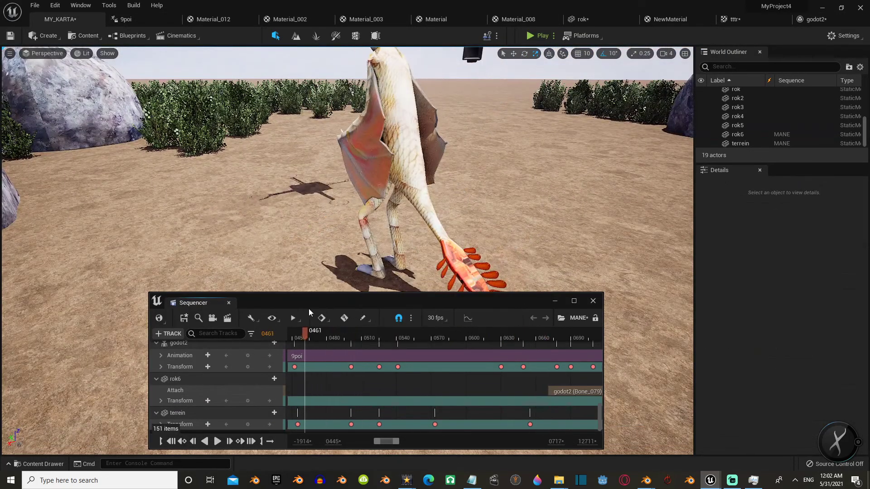
drag(412, 337, 292, 337)
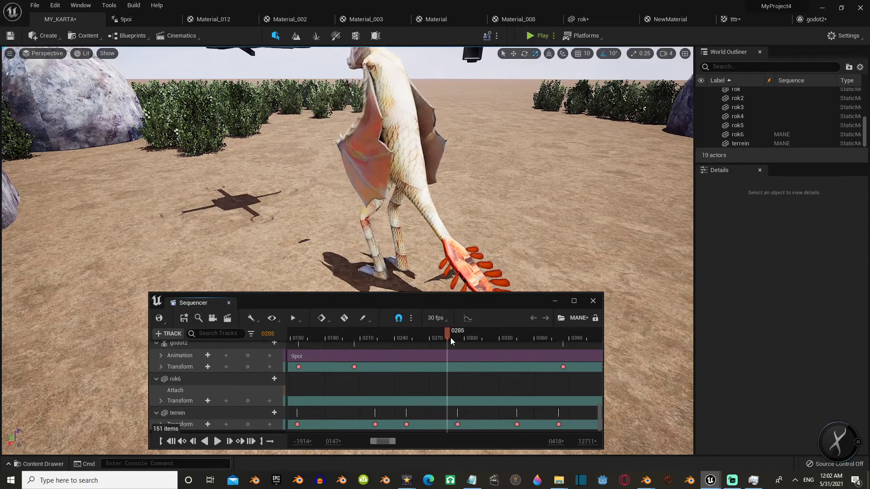
ctrl+scroll(446, 406, down, 3)
click(460, 391)
key(f)
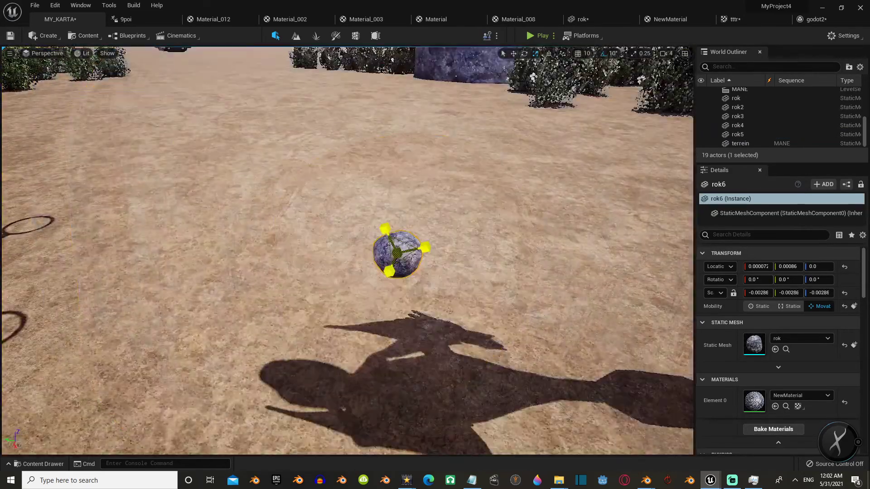
Step: Create NewMaterial1 in the rok folder with an orange constant colour and save it
click(31, 463)
right_click(338, 408)
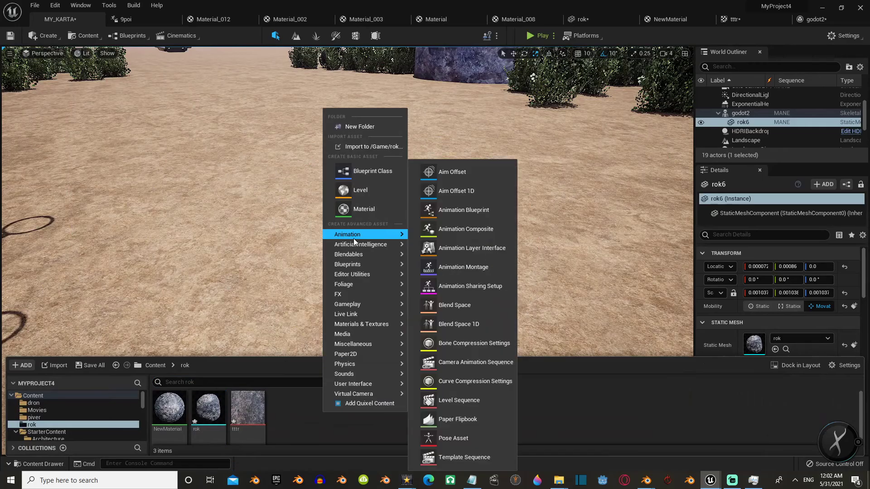
click(385, 215)
double_click(300, 424)
double_click(368, 176)
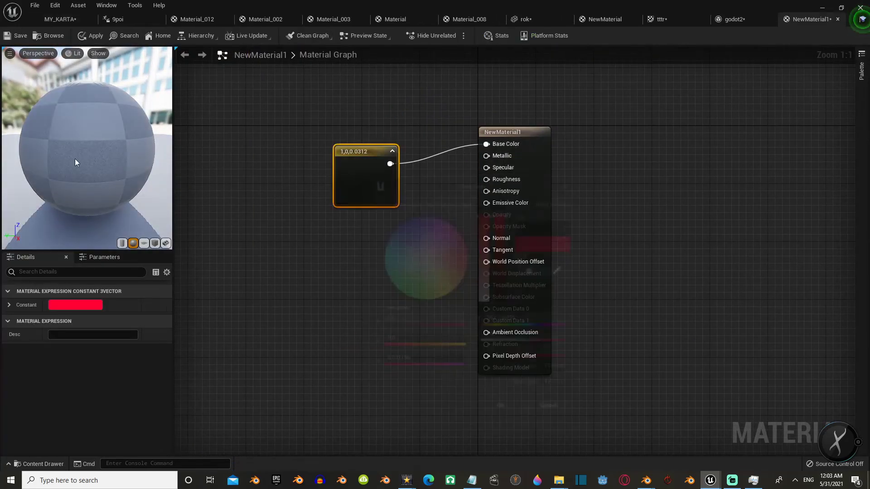
click(474, 272)
click(388, 185)
double_click(363, 182)
drag(471, 254, 485, 270)
click(509, 420)
click(16, 35)
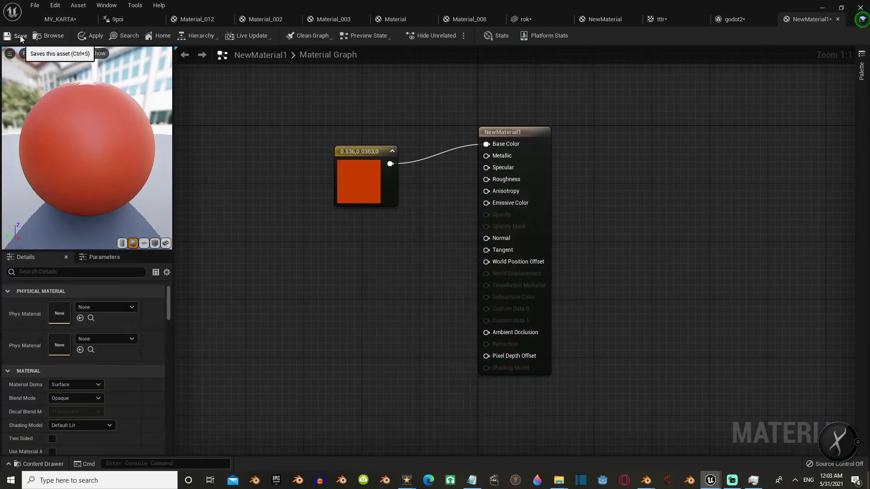
Step: Back in MY_KARTA, apply NewMaterial1 to rok6's material slot
click(60, 19)
click(31, 462)
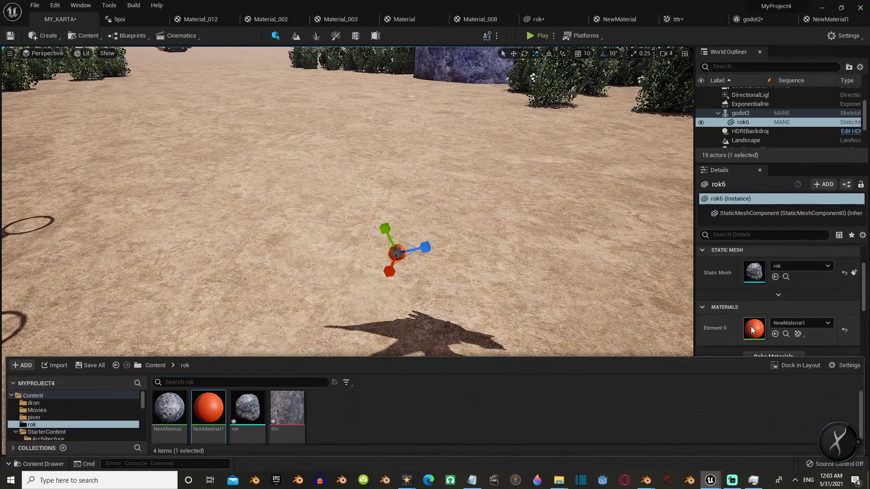
right_drag(407, 181, 430, 190)
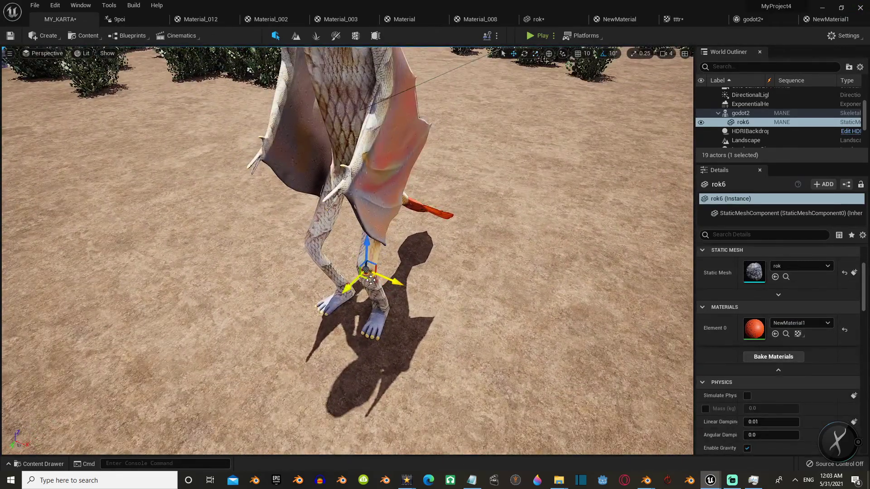
Step: Select the landscape and scrub the sequence back to frame 0588
click(453, 354)
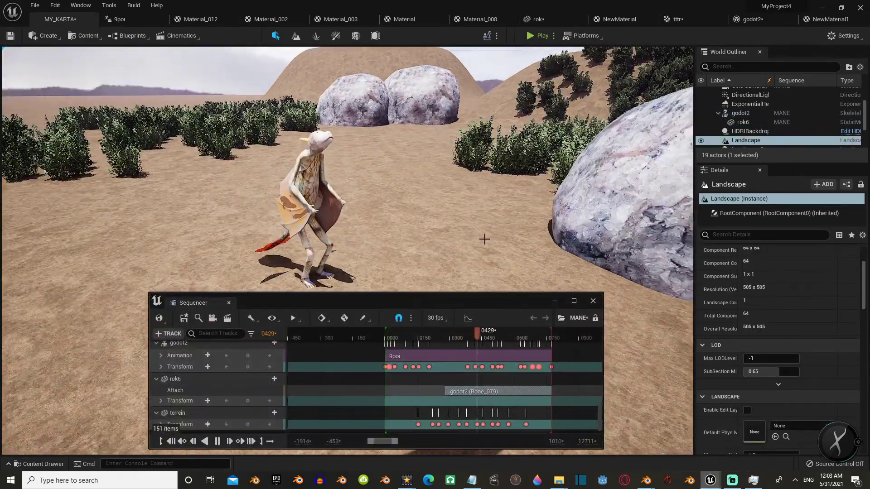
scroll(217, 385, up, 5)
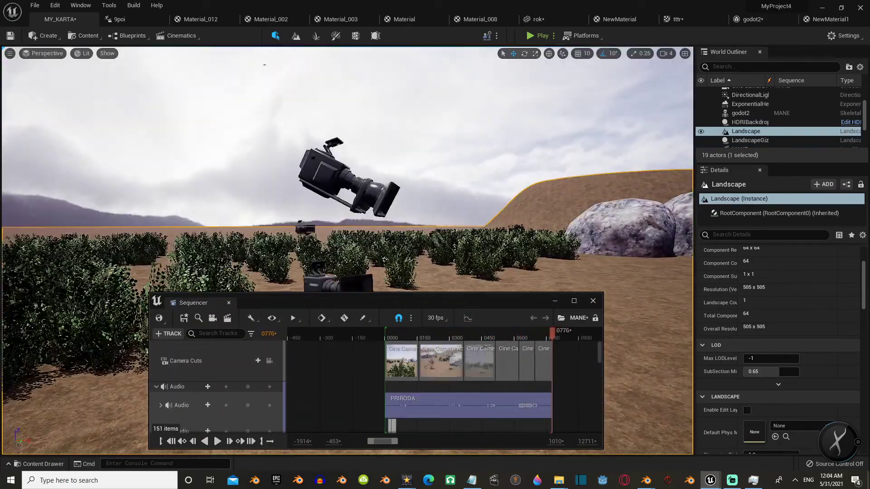
drag(408, 336, 515, 340)
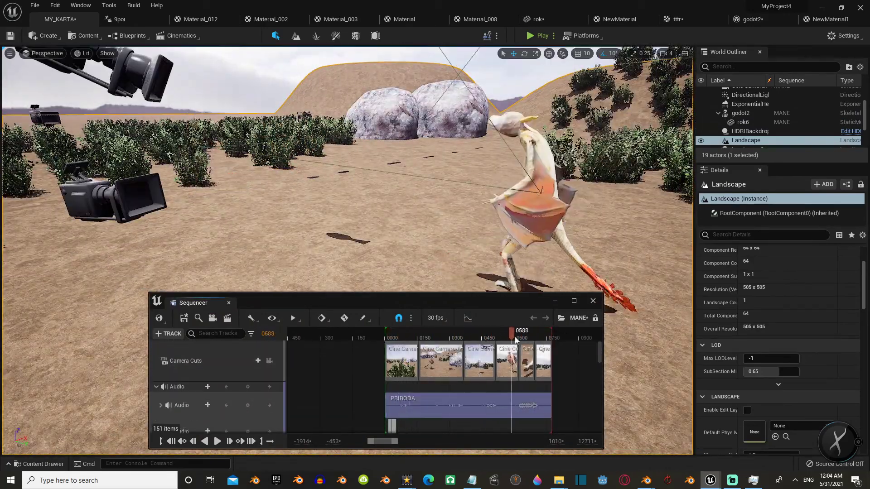
Step: Dock the Content Browser and create a new folder in the top-level Content folder
click(40, 464)
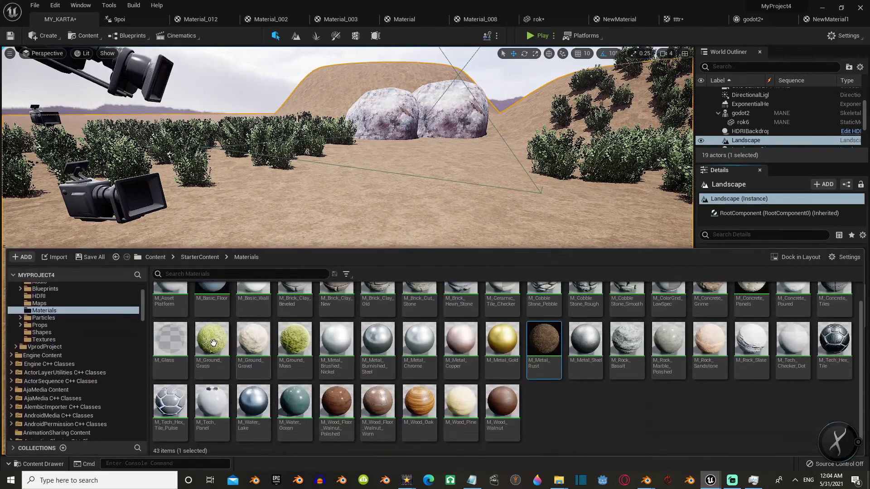
click(800, 257)
click(64, 371)
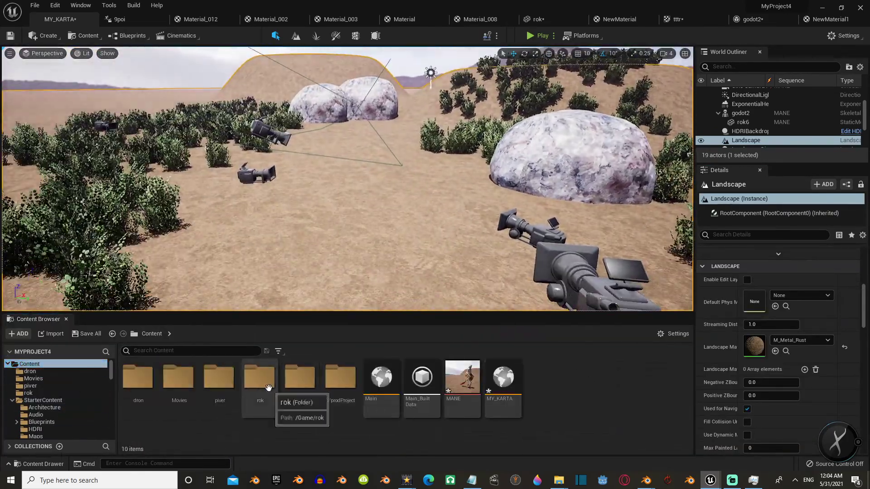
right_click(567, 384)
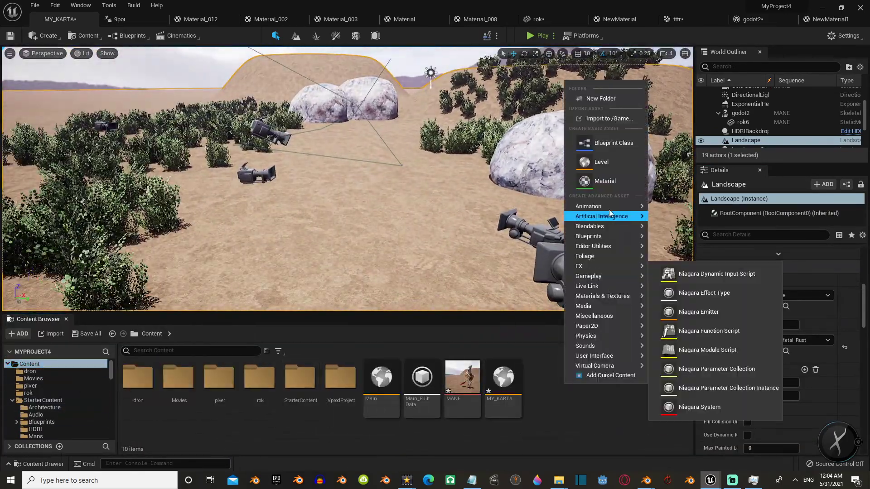
click(616, 101)
Step: Name the new folder grass, open it, and browse File Explorer to Music, 4_data and НГШОТ
key(Return)
double_click(219, 376)
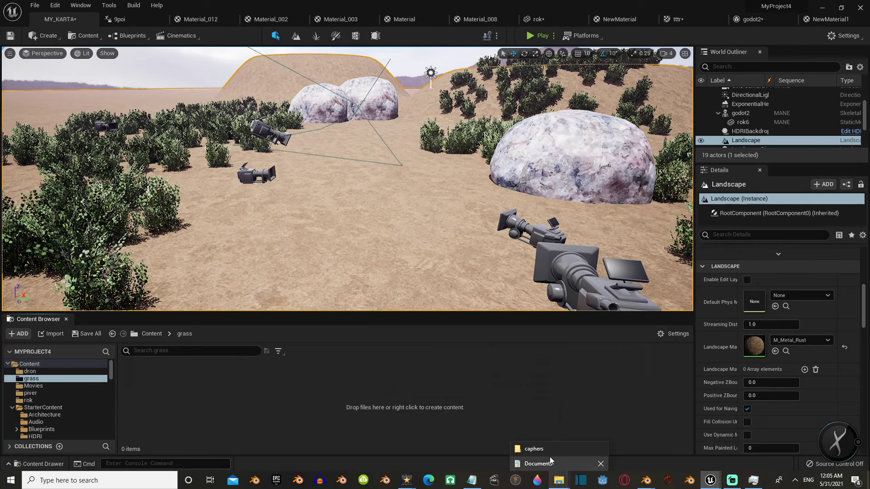
click(559, 481)
click(31, 199)
double_click(445, 337)
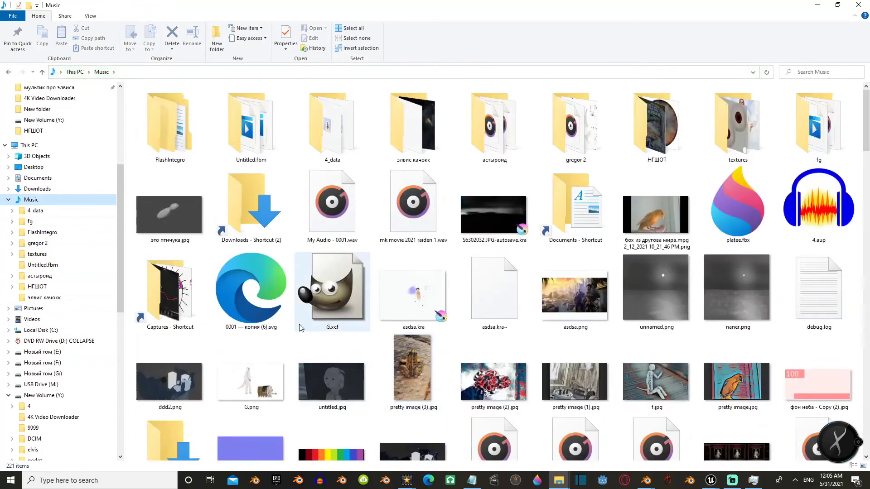
click(35, 210)
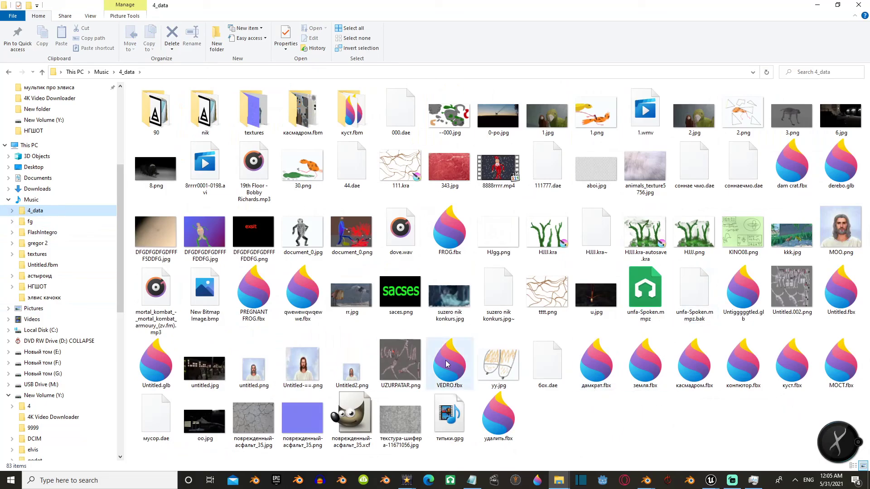
click(51, 131)
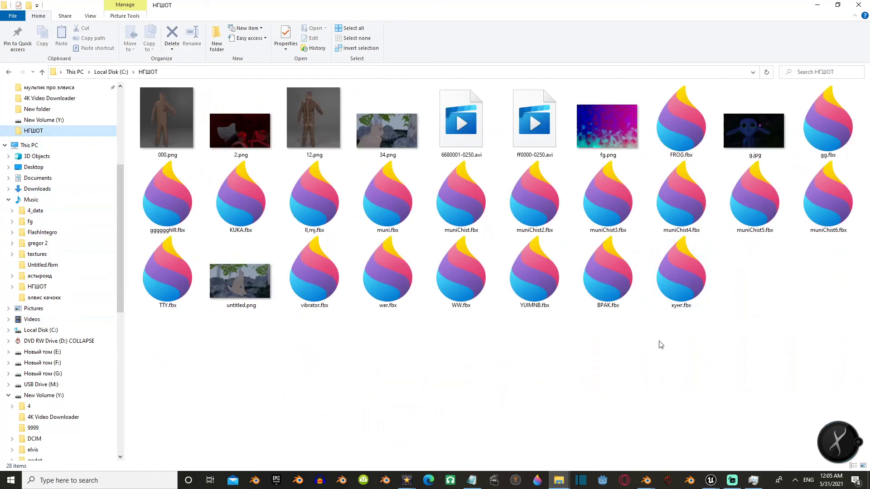
Step: Search the Y: and C: drives, including tmp, Music and ГГГ, for the grass model
click(44, 120)
click(41, 330)
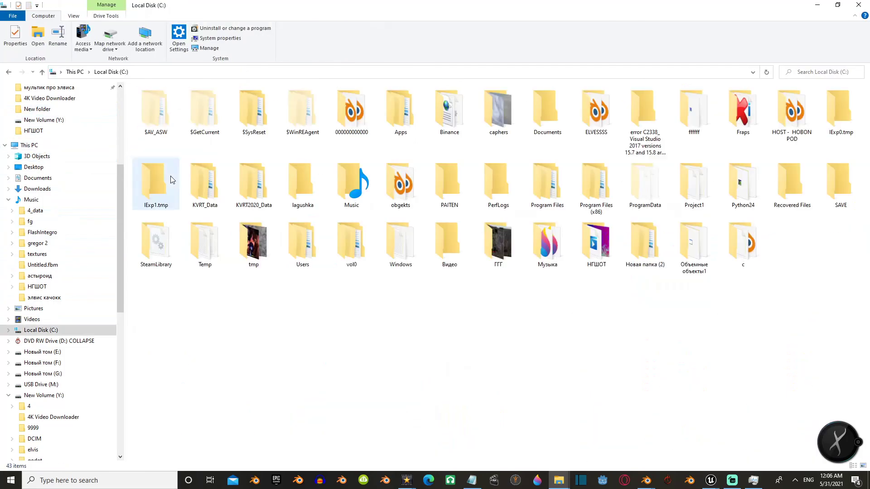
double_click(254, 240)
scroll(391, 259, down, 3)
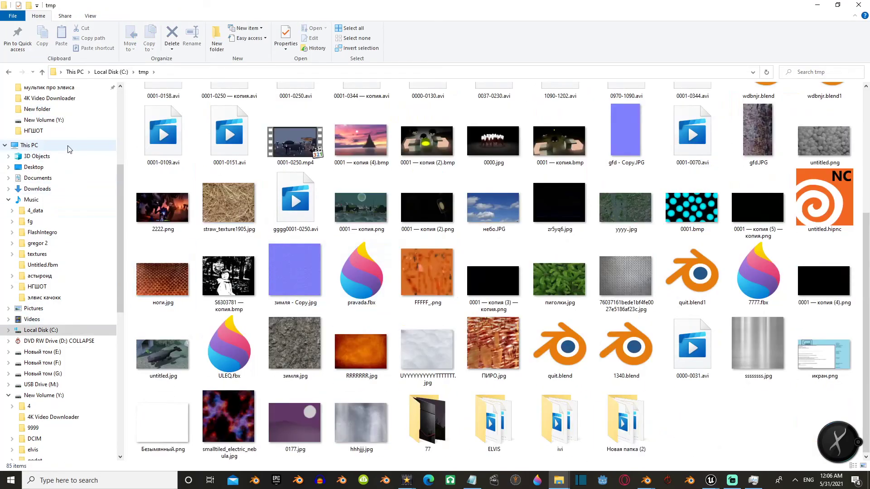
click(41, 330)
double_click(547, 244)
click(41, 330)
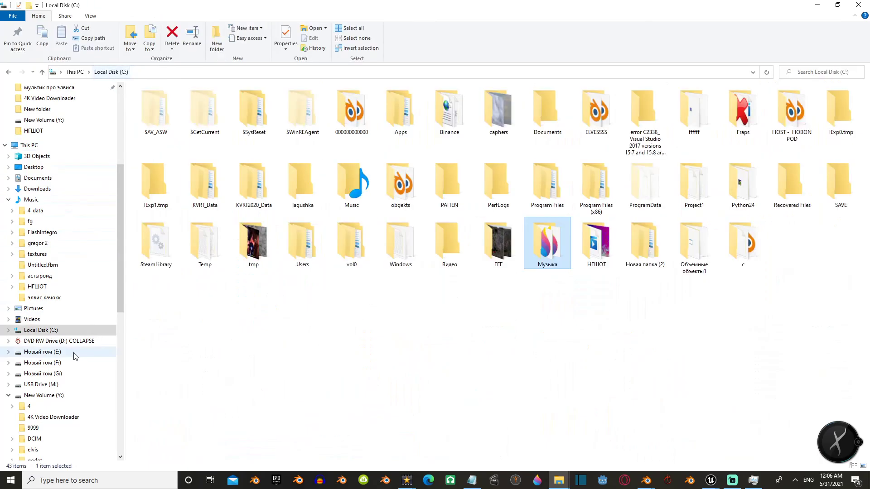
double_click(449, 245)
key(alt+Left)
double_click(498, 245)
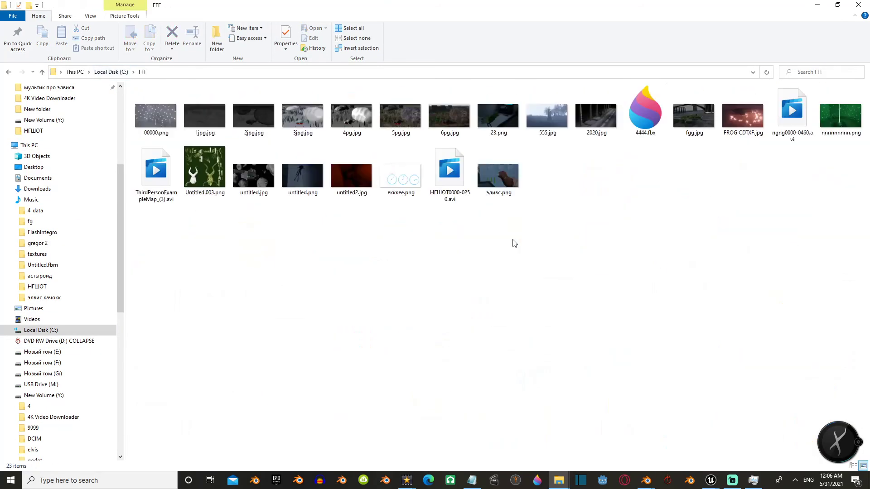
key(alt+Left)
click(373, 118)
Step: Open Music > НГШОТ and import TRAVA.fbx into Unreal's grass folder
click(32, 200)
click(37, 253)
click(37, 287)
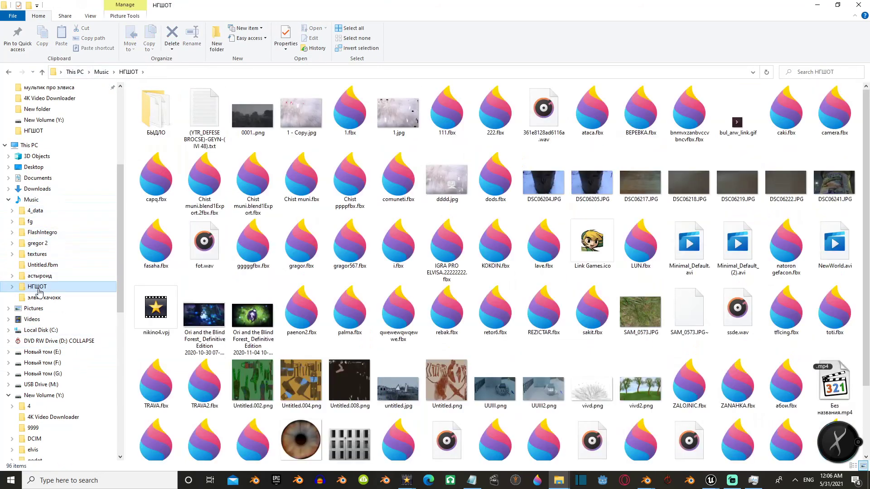
scroll(205, 310, down, 2)
drag(719, 456, 307, 419)
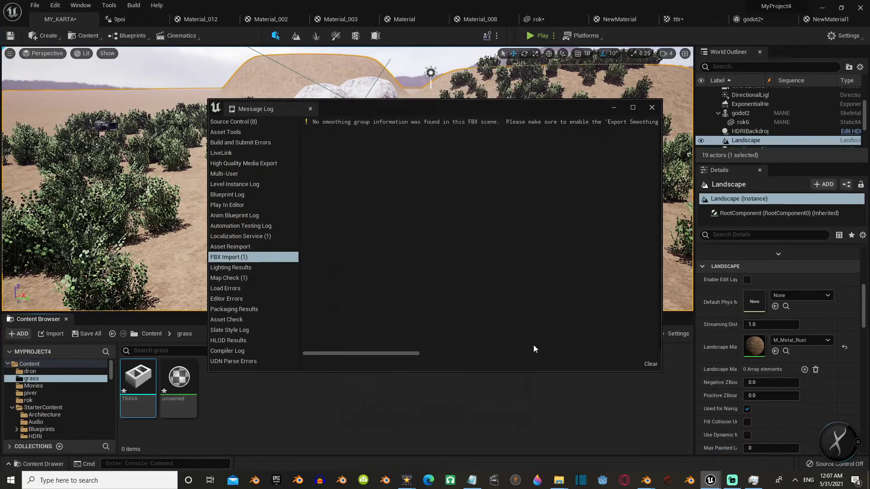
Step: Delete the placed TRAVA grass from the level and import TRAVA2.fbx into the grass folder
double_click(741, 143)
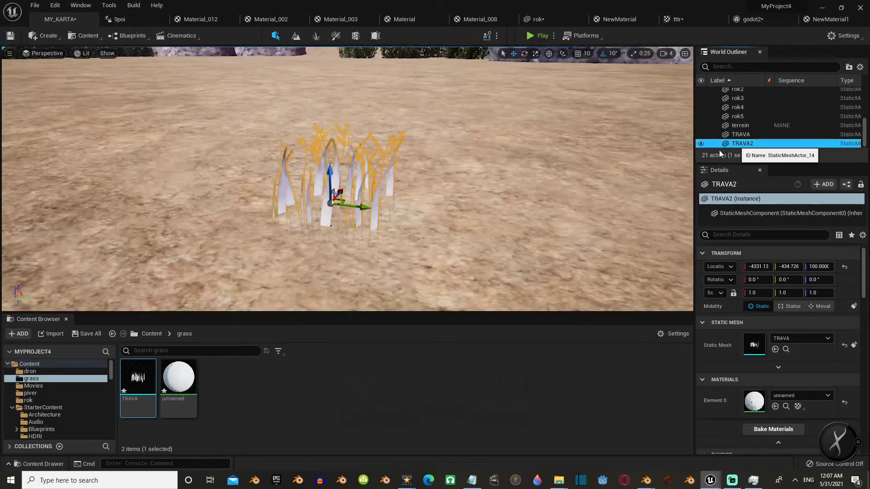
ctrl+click(743, 143)
key(Delete)
click(559, 481)
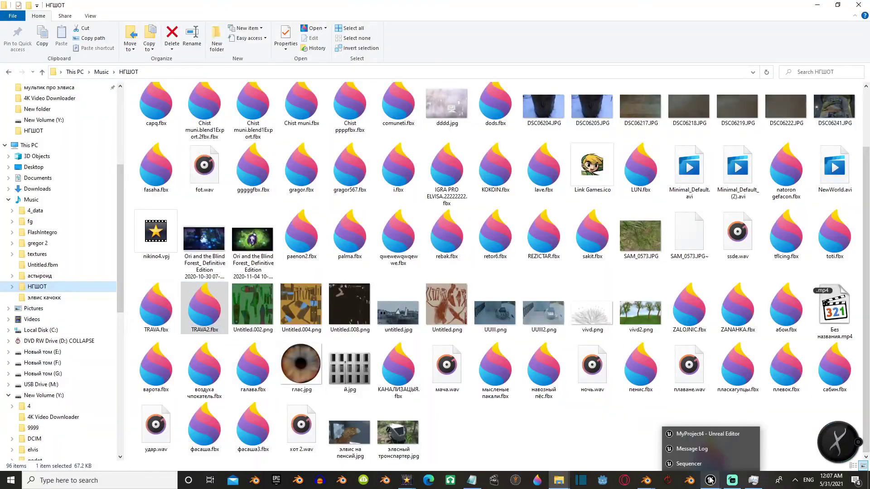
drag(202, 290, 181, 389)
click(412, 410)
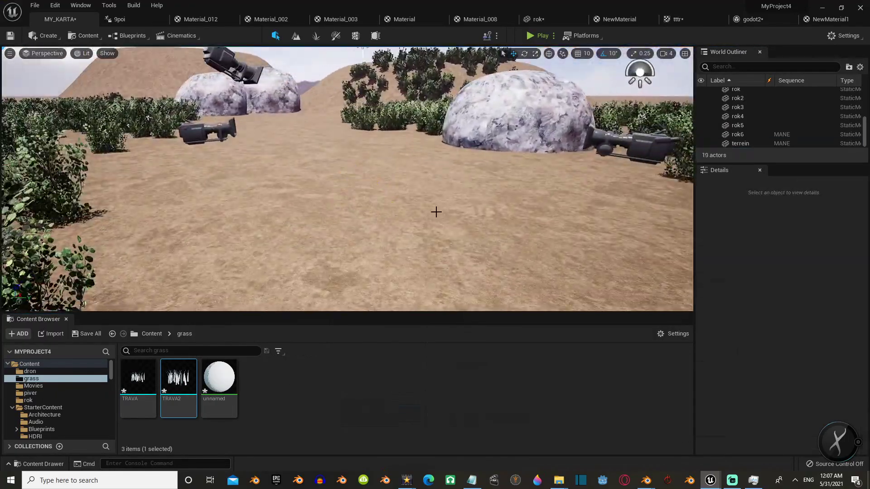
Step: Switch to Foliage mode and paint TRAVA2 grass across the desert ground
click(316, 35)
click(435, 183)
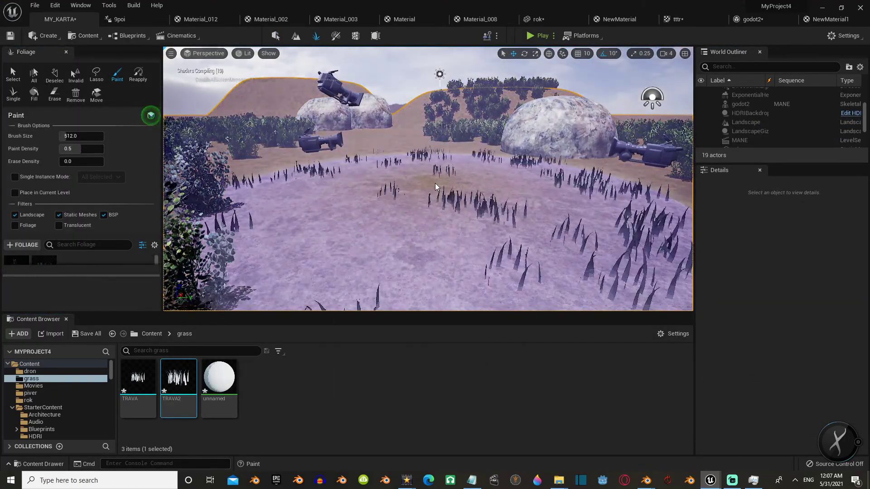
right_drag(435, 183, 521, 188)
mouse_move(657, 186)
right_down()
mouse_move(545, 66)
mouse_move(353, 74)
mouse_move(660, 178)
mouse_move(336, 141)
right_up()
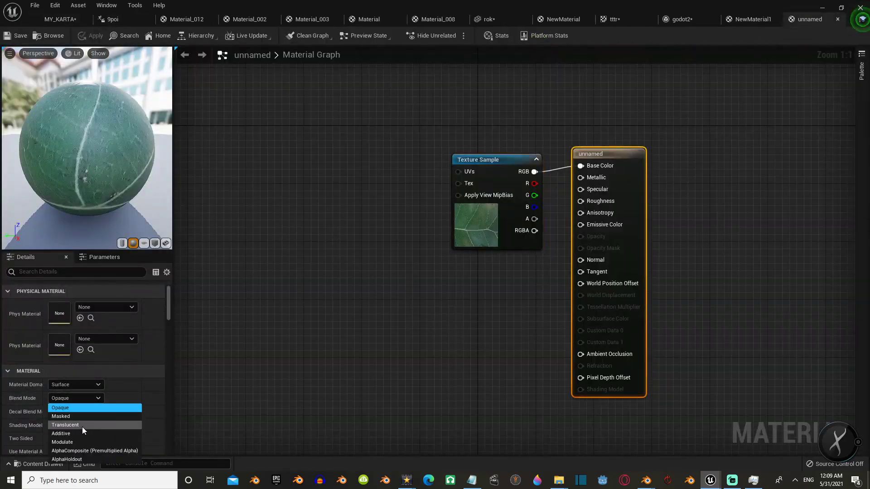
Step: Set the unnamed material's Blend Mode to Translucent and import the new texture into rok
click(83, 426)
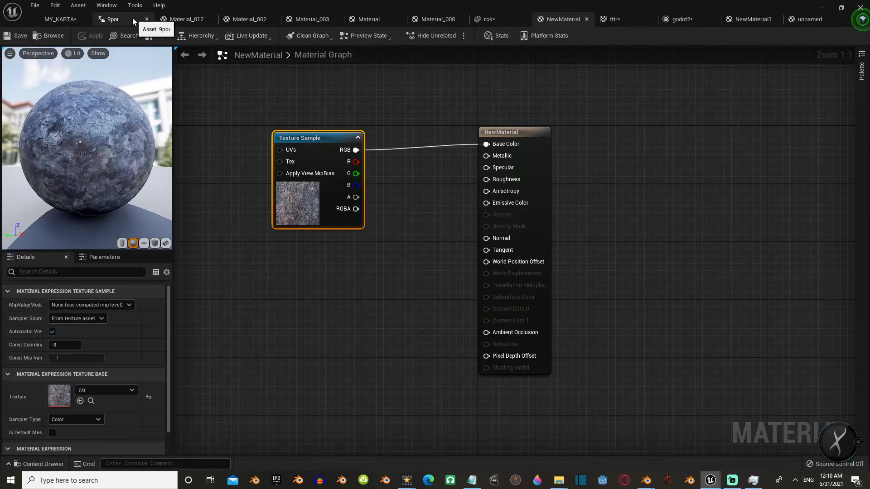
drag(717, 451, 270, 248)
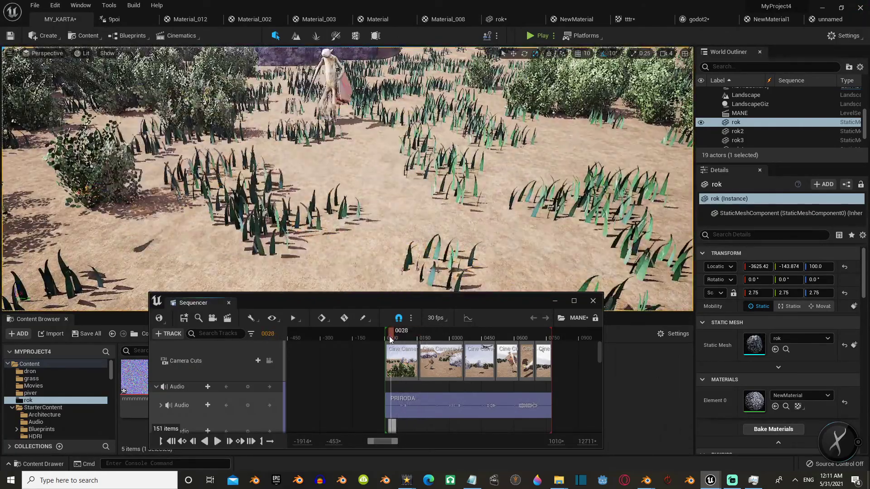
Step: Add the drone sound wave to Explosion_Cue and place the cue from StarterContent/Audio on the drone
click(379, 337)
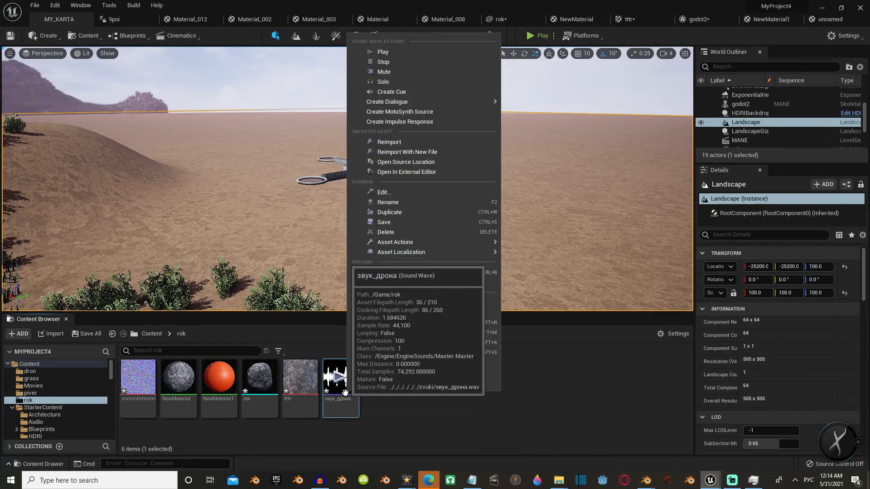
double_click(362, 405)
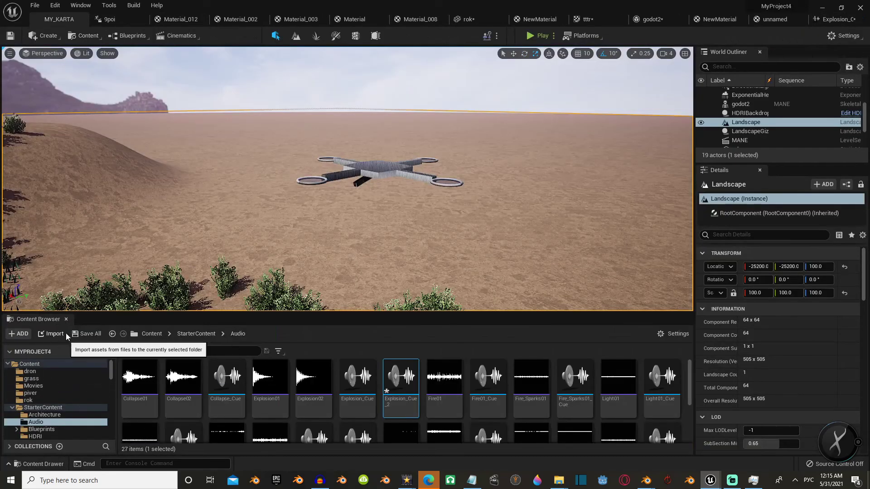
drag(345, 380, 461, 219)
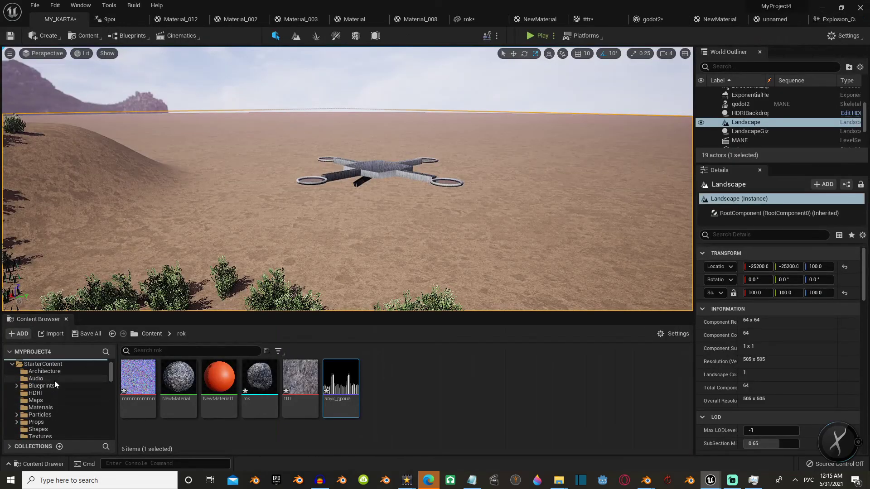
click(54, 379)
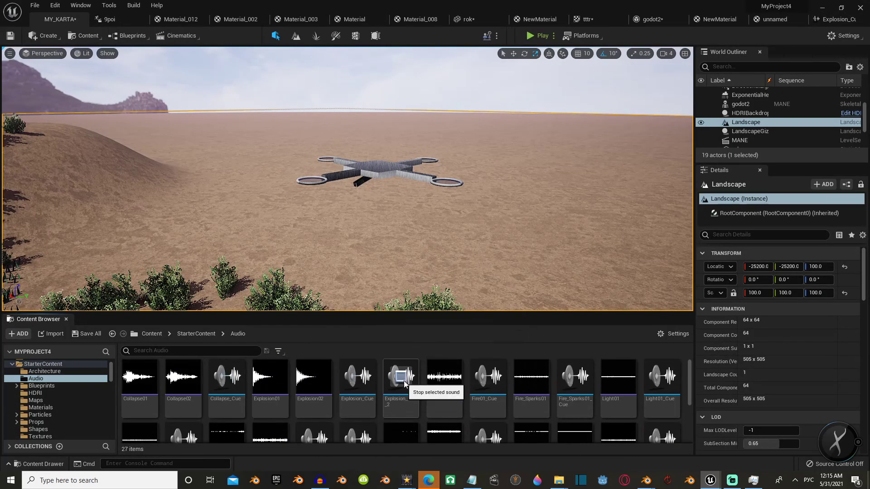
drag(375, 165, 368, 169)
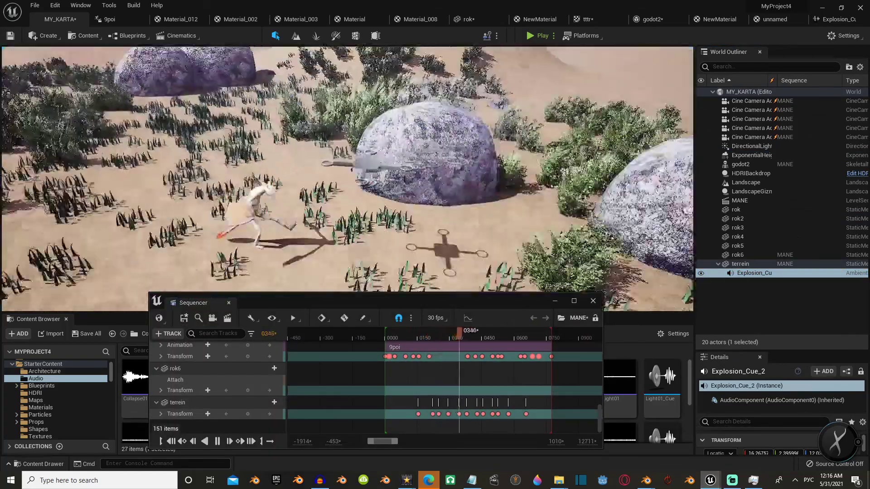
Step: Move the sequence to frame 0256 and tick Is UISound on Explosion_Cue_2
click(494, 336)
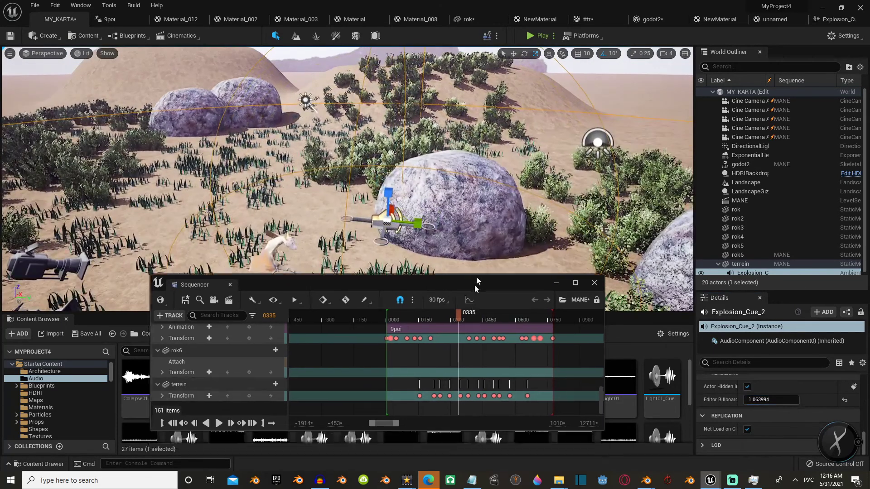
click(428, 346)
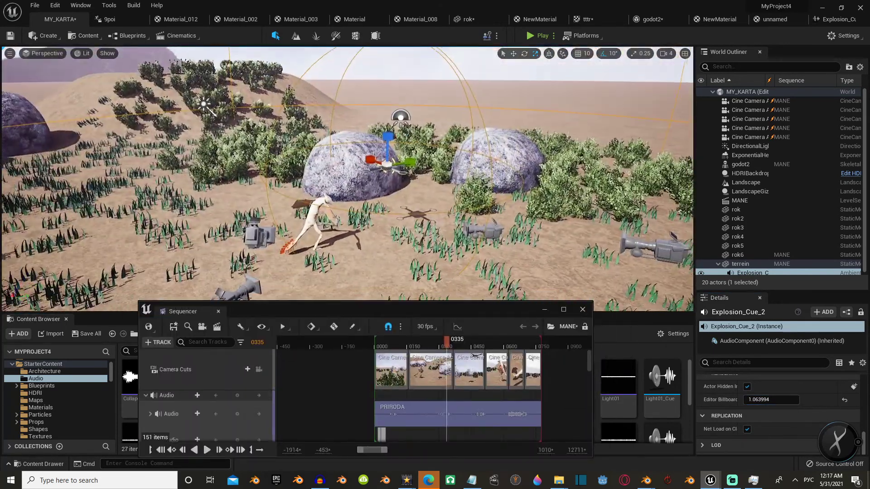
scroll(790, 393, down, 5)
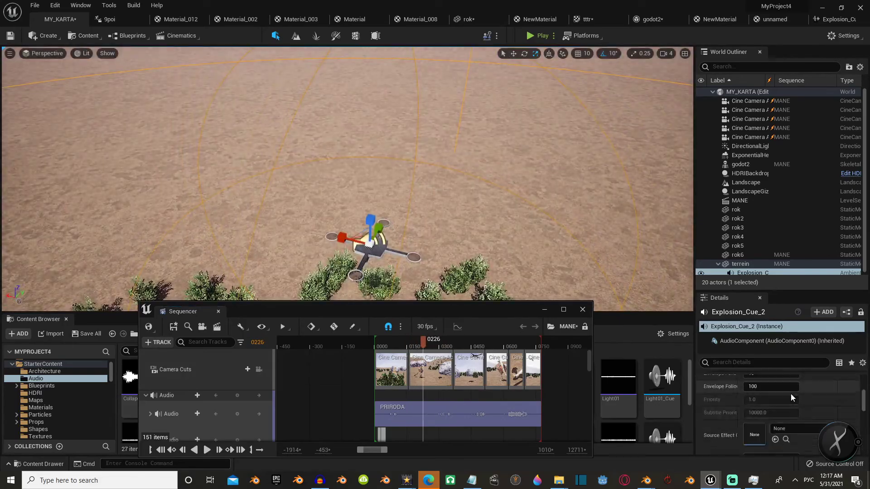
scroll(847, 395, up, 3)
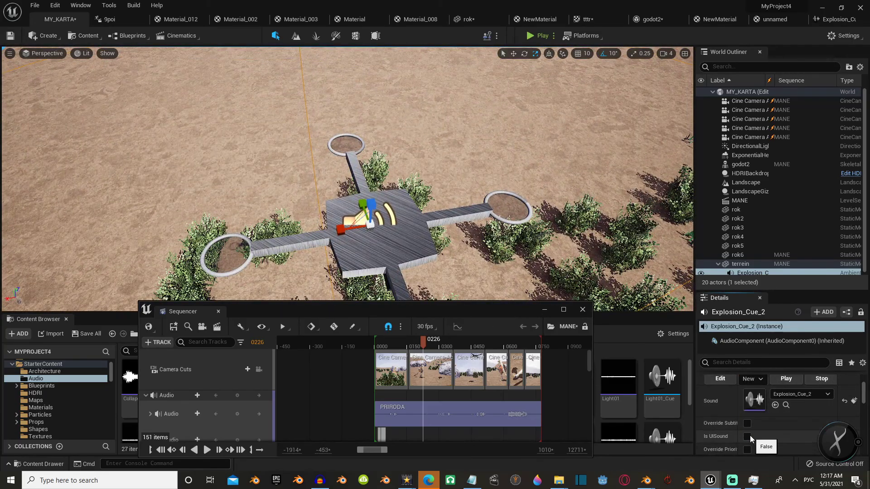
click(747, 438)
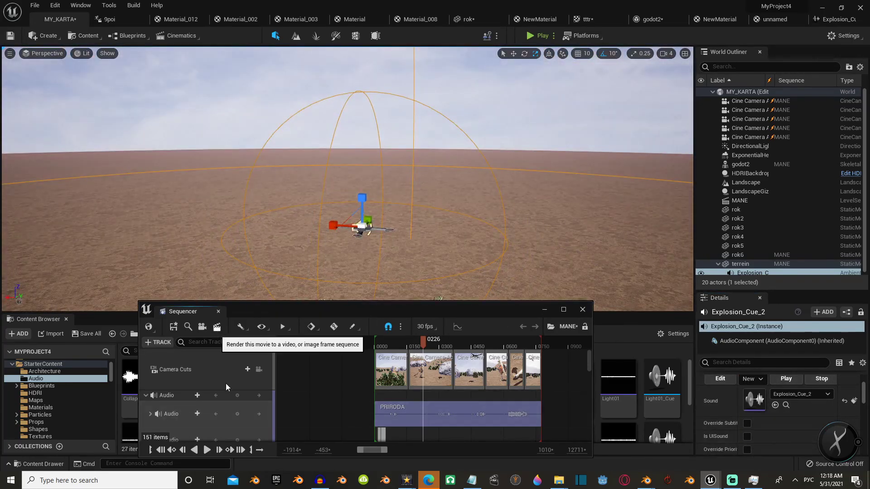
Step: In Render Movie settings, set the UNREAL folder as the AVI output directory
click(217, 327)
click(509, 278)
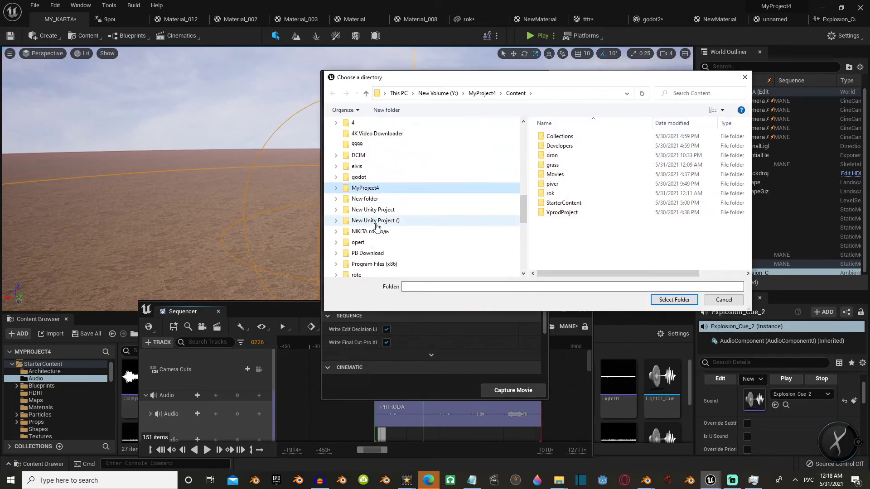
key(Escape)
click(510, 307)
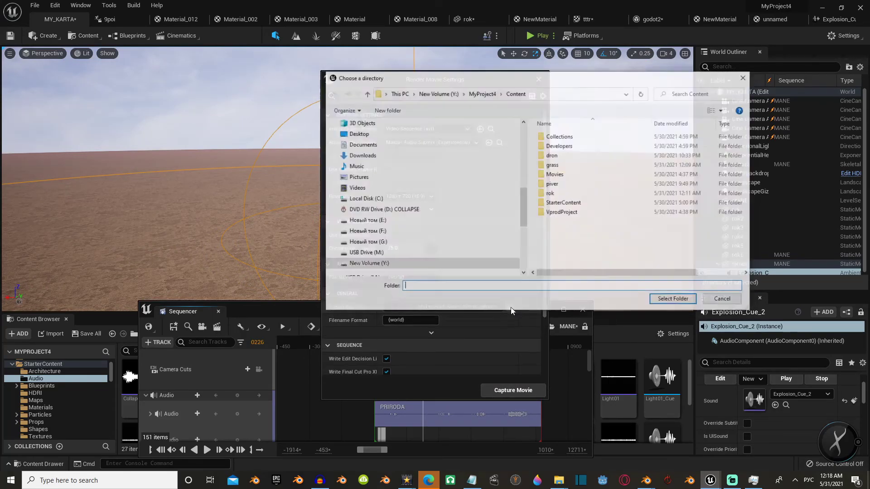
click(365, 232)
key(Return)
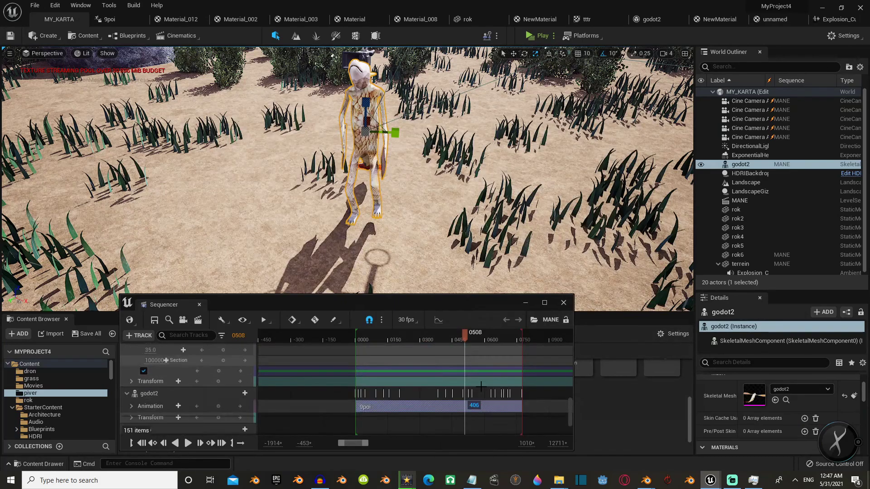
scroll(481, 386, down, 1)
drag(464, 337, 431, 338)
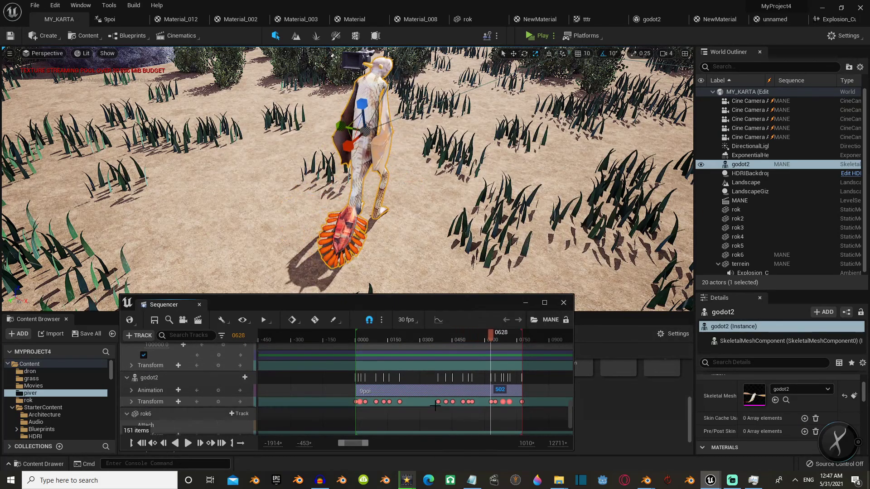
Step: Add an Attach track to rok6 targeting godot2's Bone_079
scroll(192, 415, down, 2)
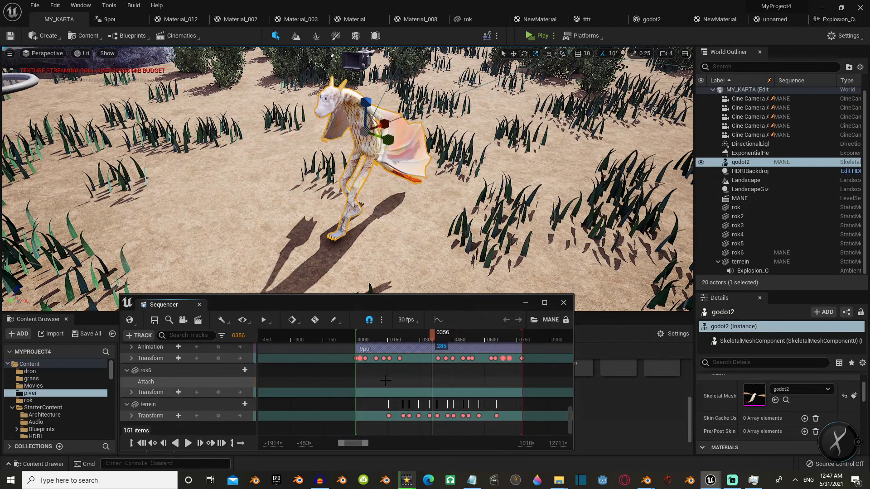
click(256, 383)
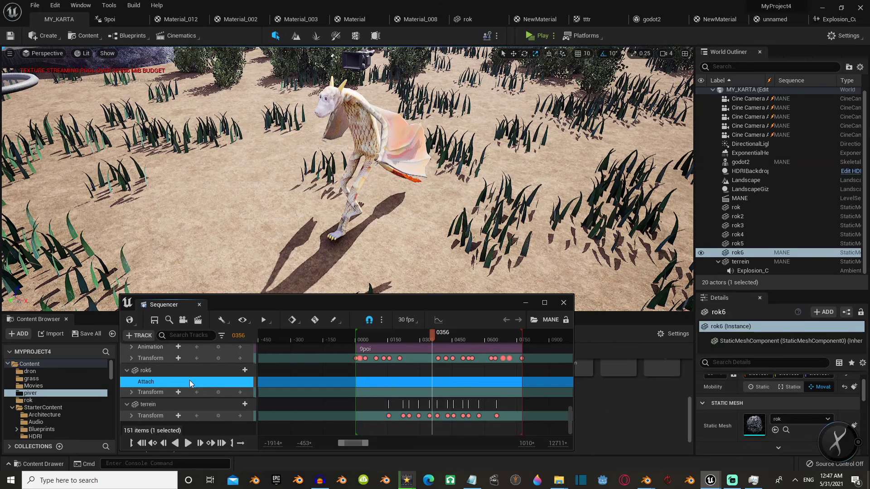
click(239, 370)
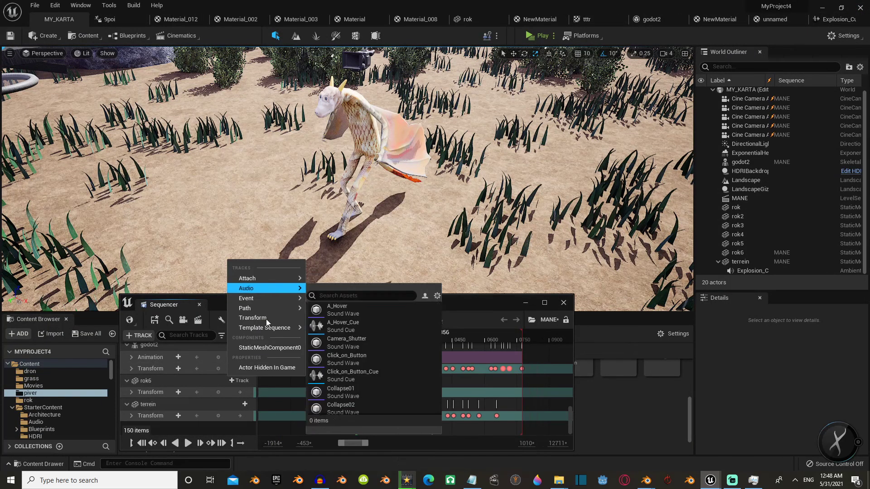
mouse_move(247, 278)
mouse_move(345, 282)
click(428, 374)
click(421, 272)
Step: Start the attachment at frame 294 and scrub to check the rock follows
drag(455, 336, 414, 336)
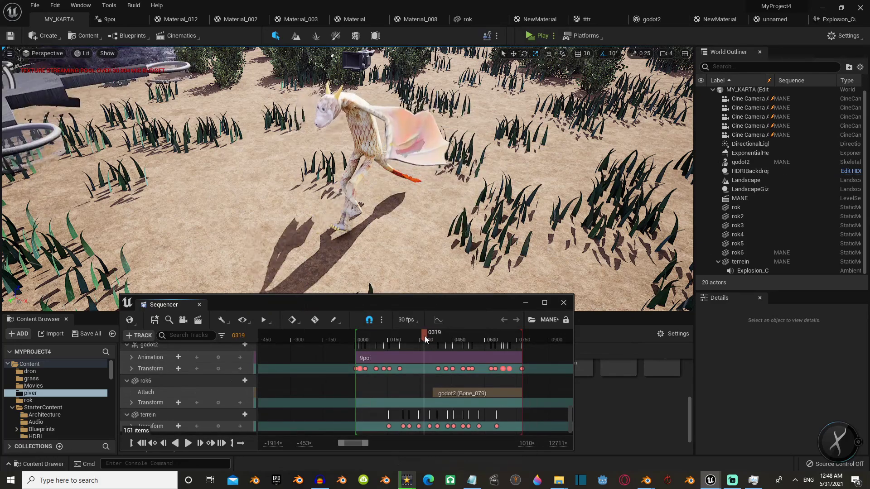
drag(447, 393, 434, 394)
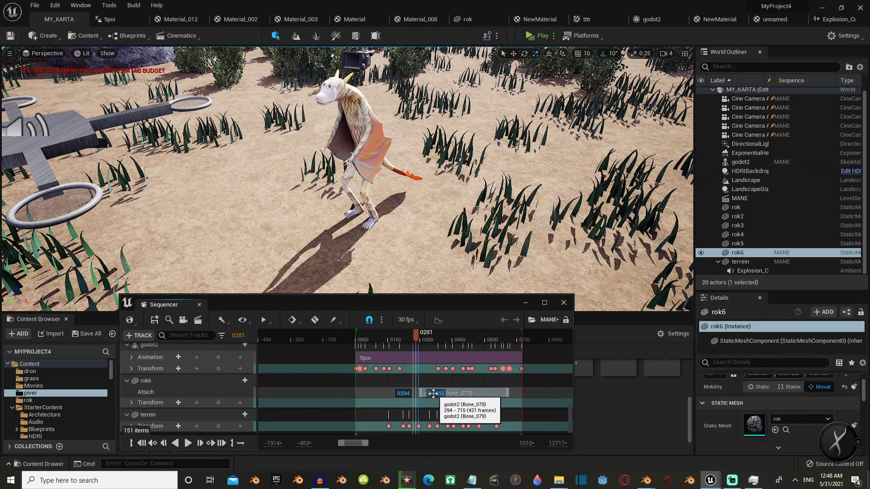
ctrl+scroll(376, 345, up, 5)
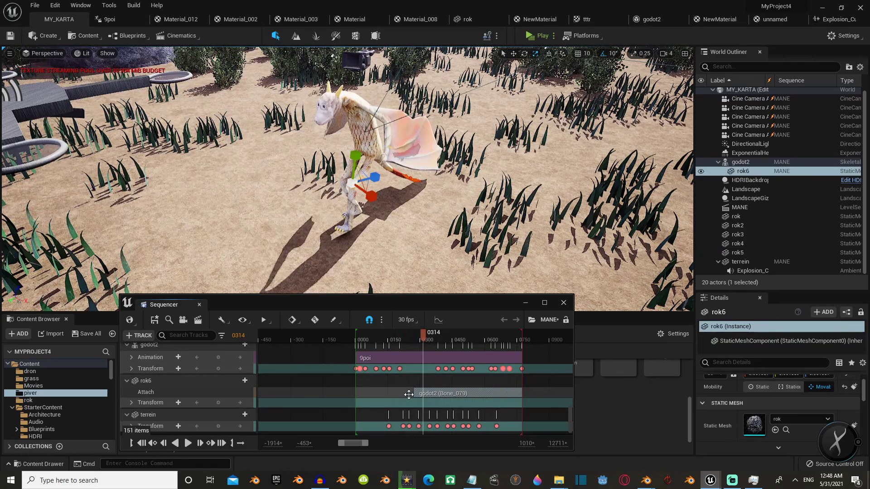
drag(374, 344, 538, 340)
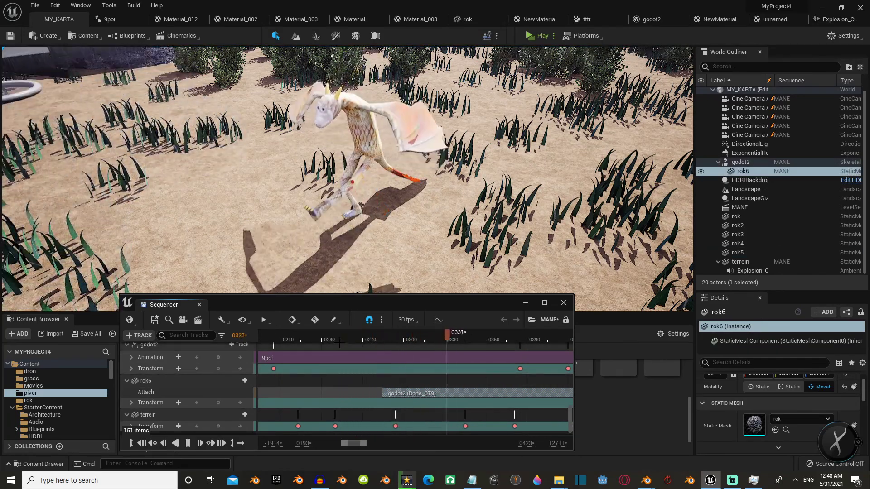
Step: Save the MANE sequence and capture the movie again
click(198, 320)
click(509, 390)
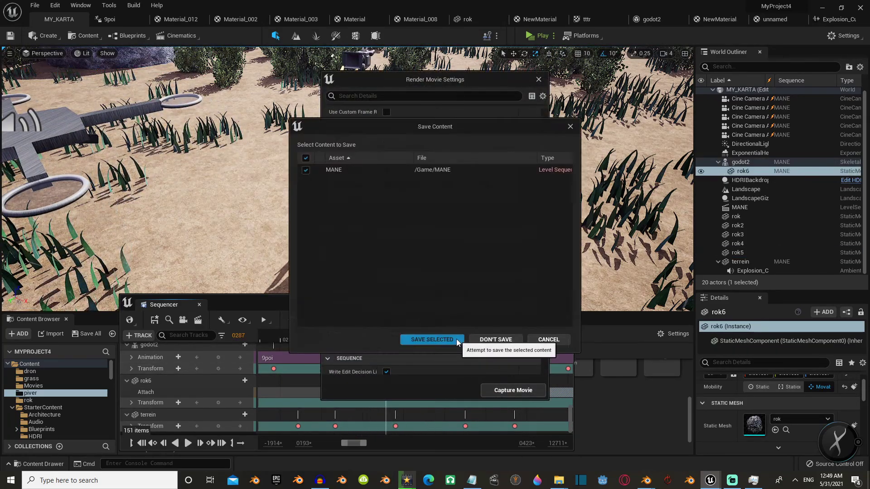
click(456, 339)
Step: Switch to the File Explorer UNREAL folder showing the rendered MY_KARTA.avi and MY_KARTA.wav
click(553, 435)
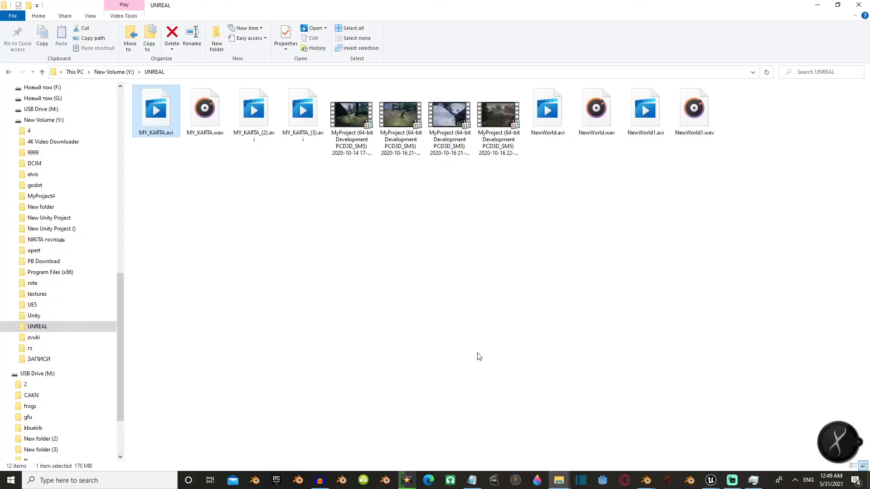